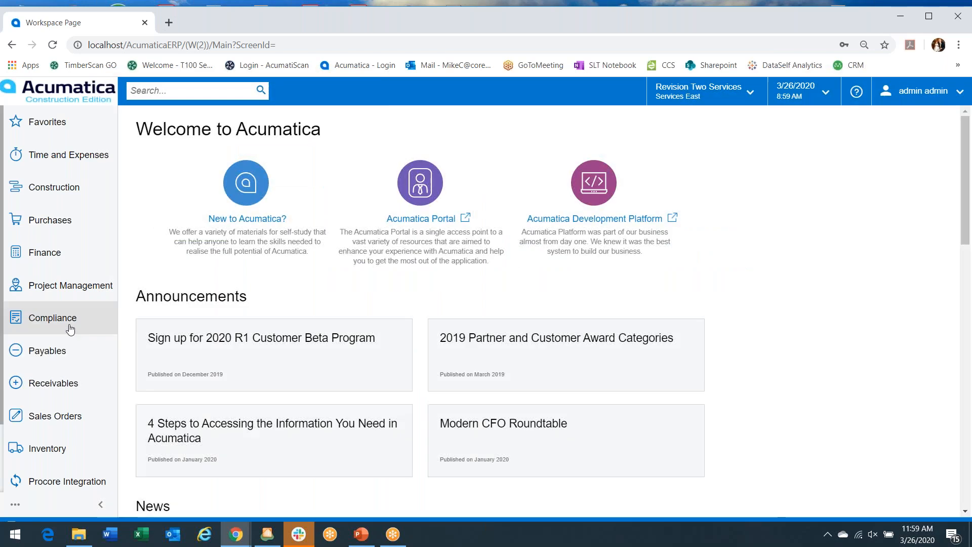
# Step: Open the Bills and Adjustments list in Payables to look over the existing bills
pyautogui.click(56, 353)
pyautogui.click(154, 244)
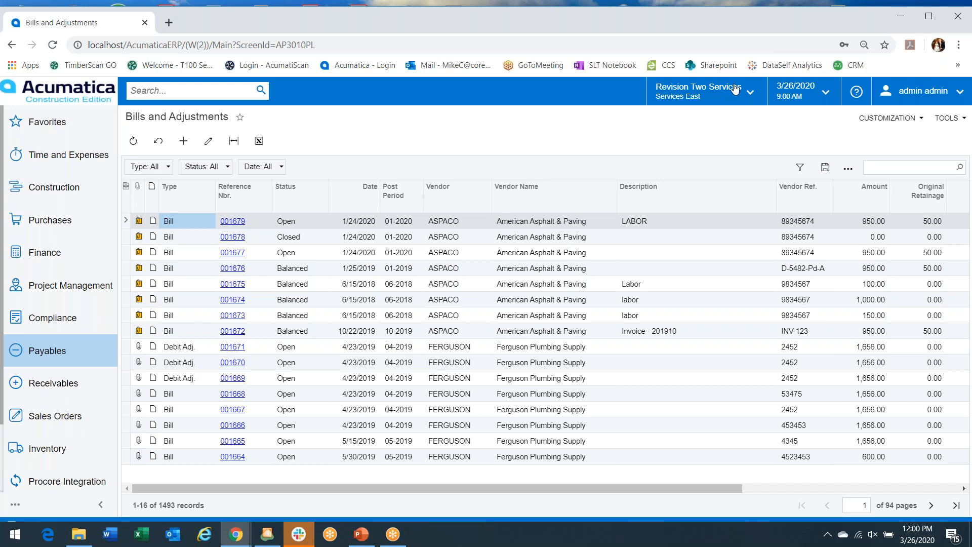
pyautogui.click(899, 18)
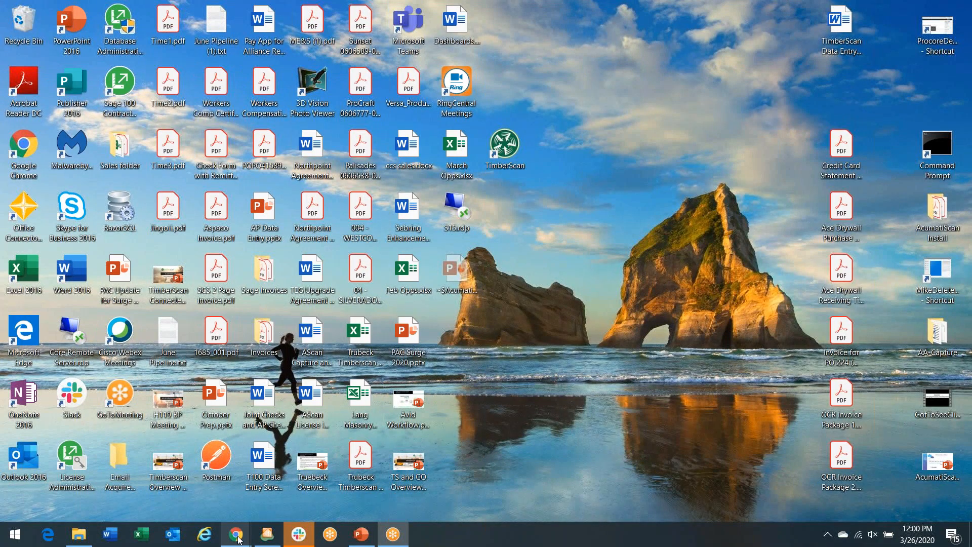
# Step: Switch to the AcumatiScan browser window and return to its welcome page
pyautogui.moveTo(238, 539)
pyautogui.click(344, 507)
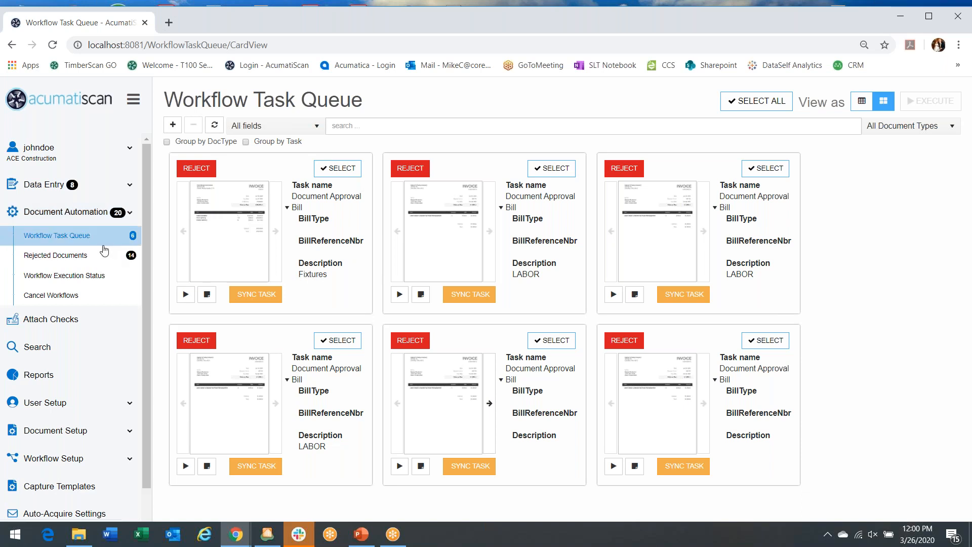
pyautogui.click(18, 104)
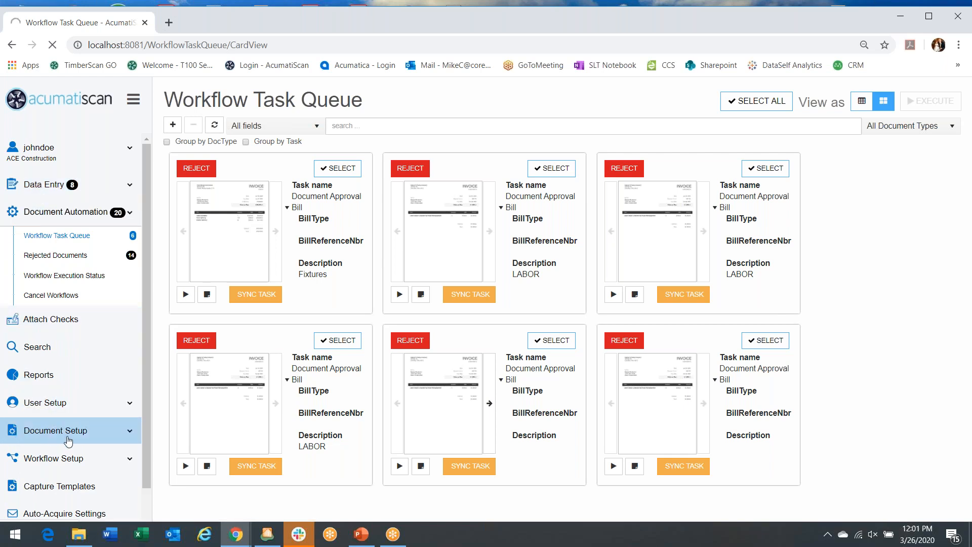
pyautogui.scroll(-2, 64, 430)
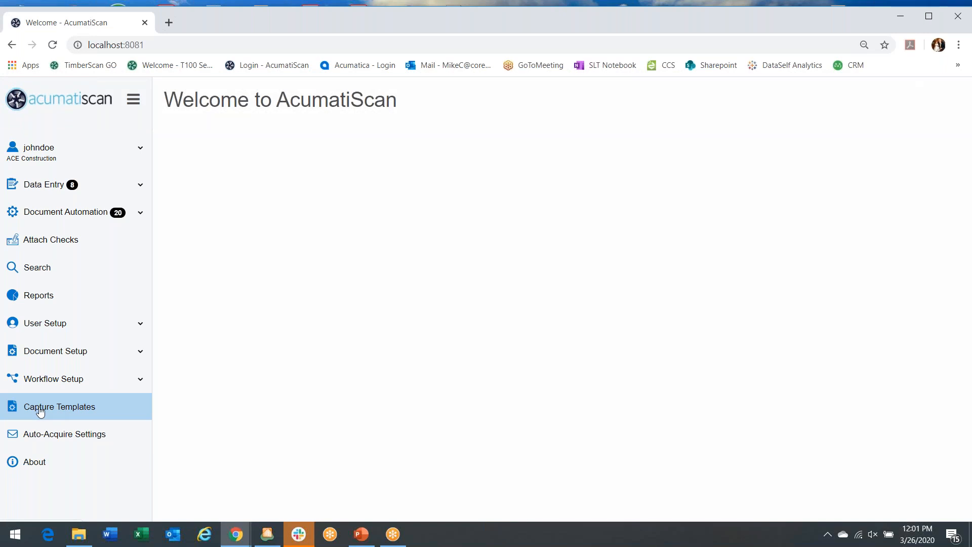
# Step: Open the Acquire page for data entry and choose data entry group DEG with image type Invoice
pyautogui.click(41, 188)
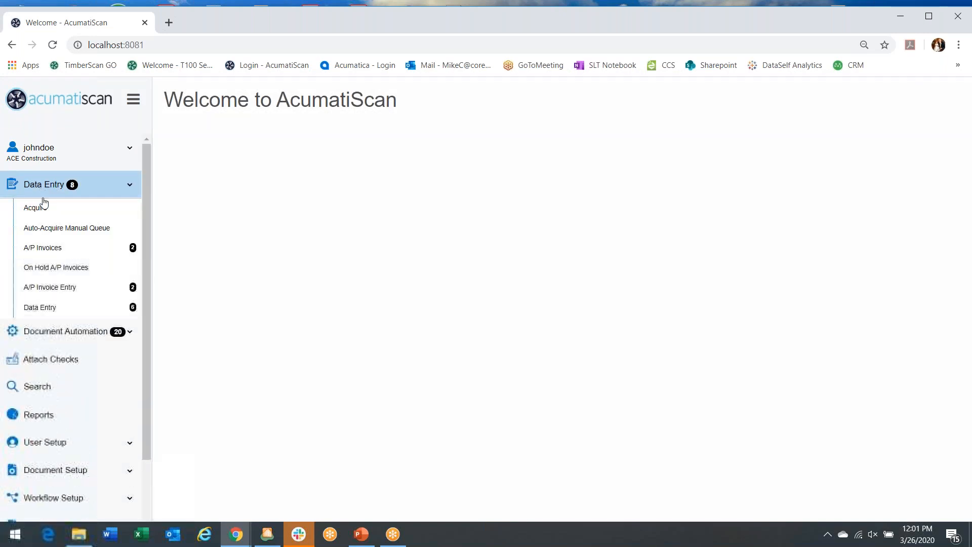
pyautogui.click(35, 211)
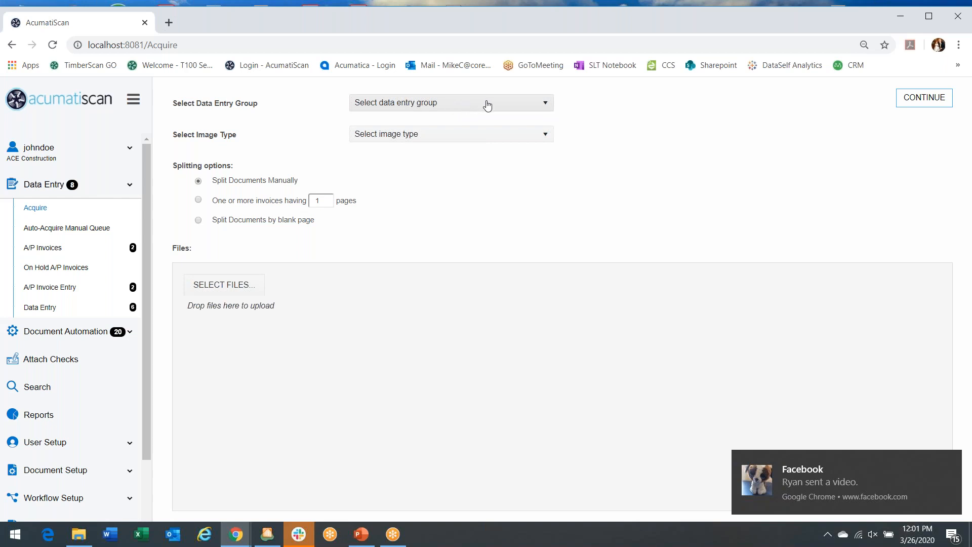
pyautogui.click(542, 105)
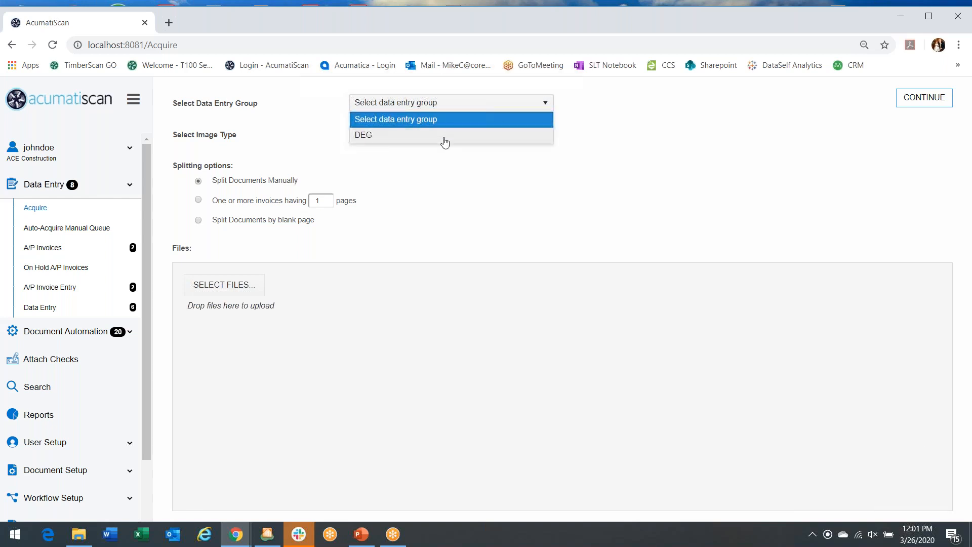
pyautogui.click(444, 138)
pyautogui.click(528, 143)
pyautogui.click(385, 169)
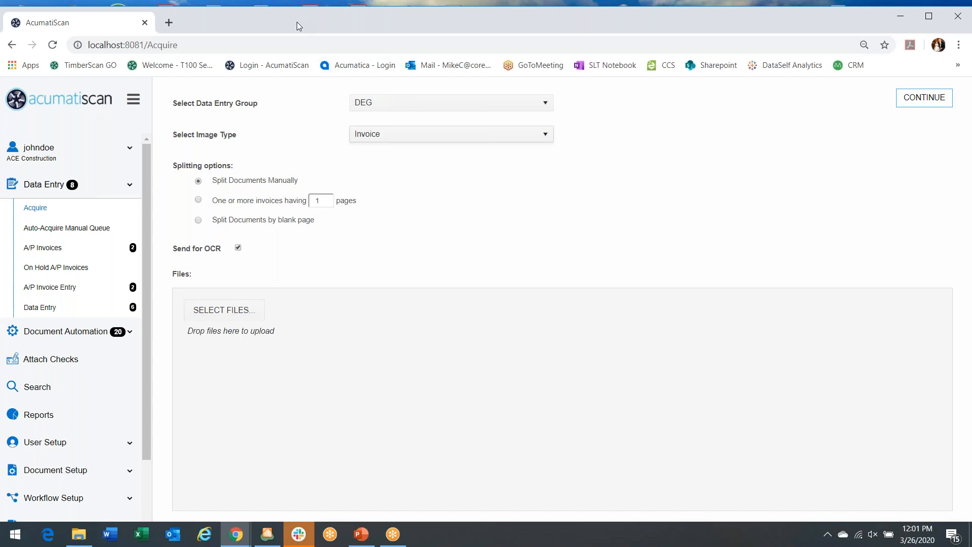
# Step: Add SCS 2 Page Invoice.pdf from the desktop to the upload files and continue to the document preview
pyautogui.moveTo(296, 23); pyautogui.dragTo(594, 59)
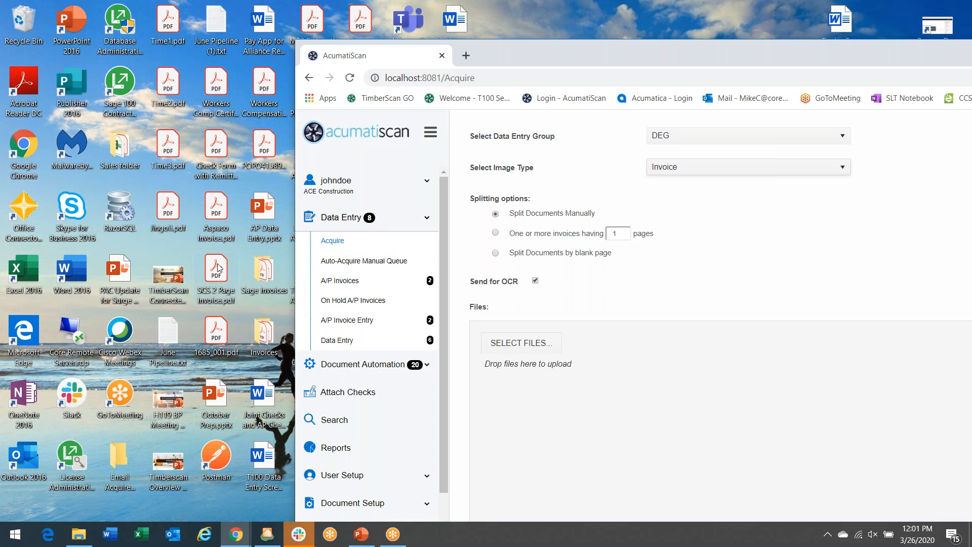
pyautogui.moveTo(218, 270); pyautogui.dragTo(592, 388)
pyautogui.moveTo(703, 62); pyautogui.dragTo(421, 44)
pyautogui.click(913, 116)
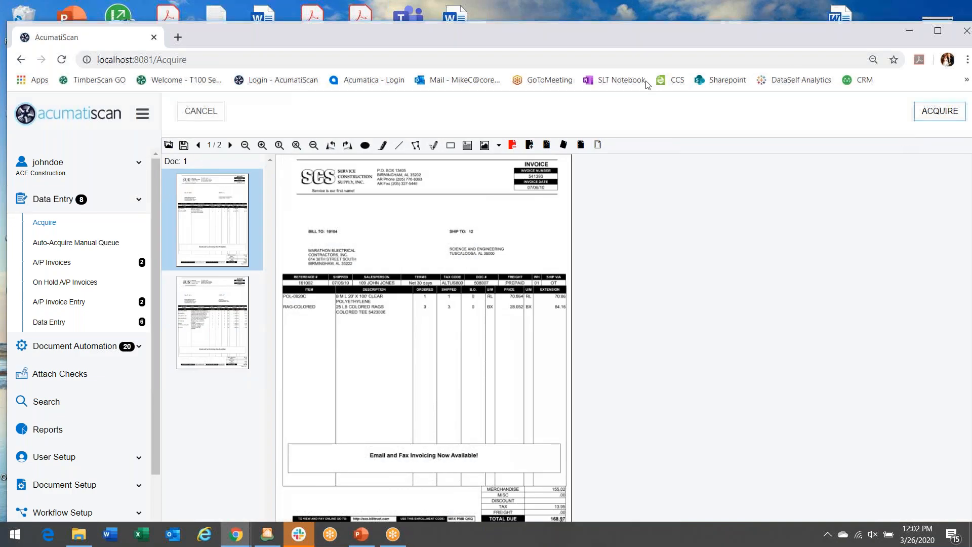
pyautogui.moveTo(480, 34); pyautogui.dragTo(473, 11)
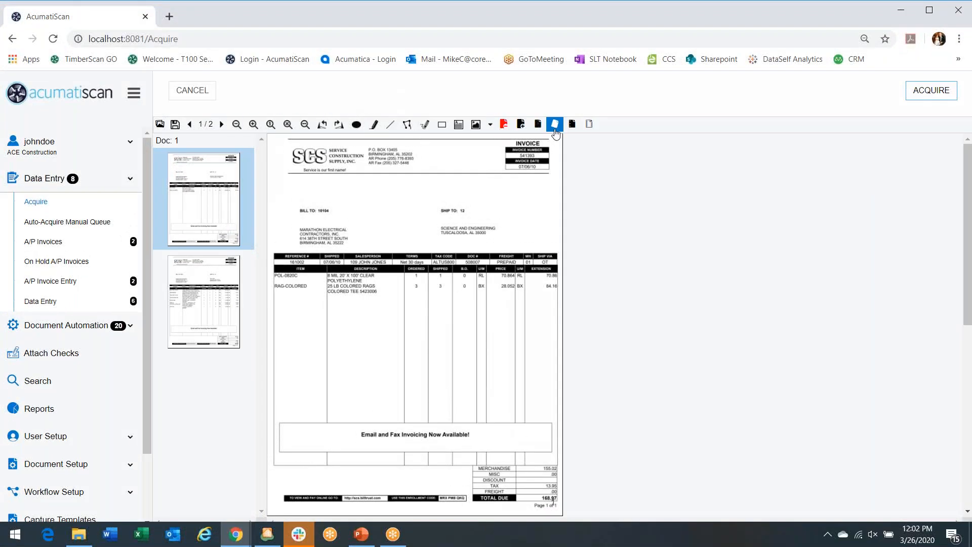
# Step: Enlarge and review both invoice pages, split the file at its second page into a separate document, and cancel the acquisition
pyautogui.click(253, 125)
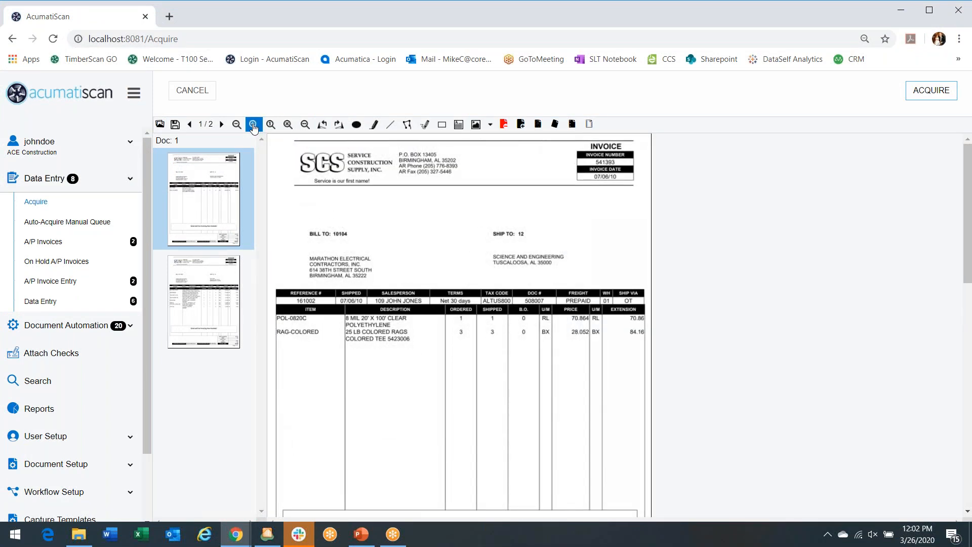
pyautogui.click(253, 124)
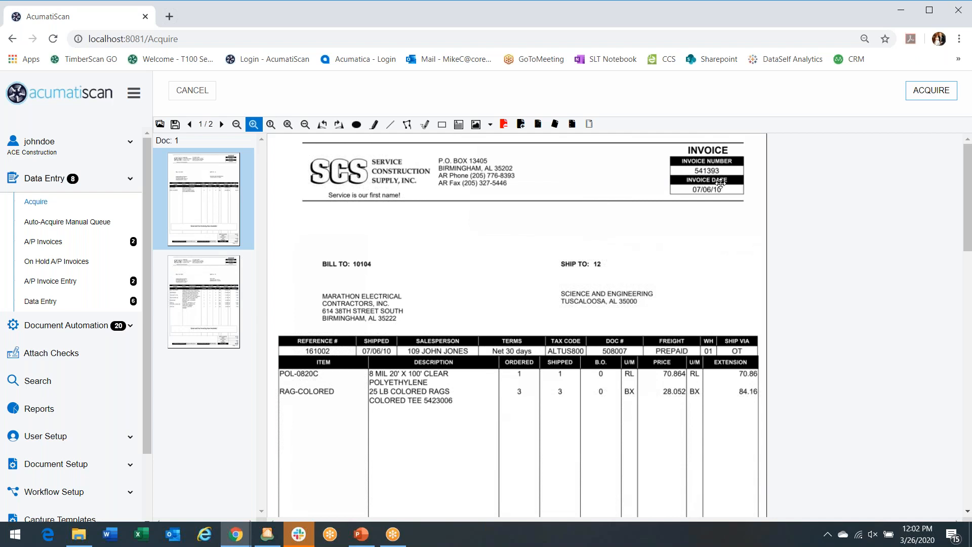
pyautogui.click(217, 294)
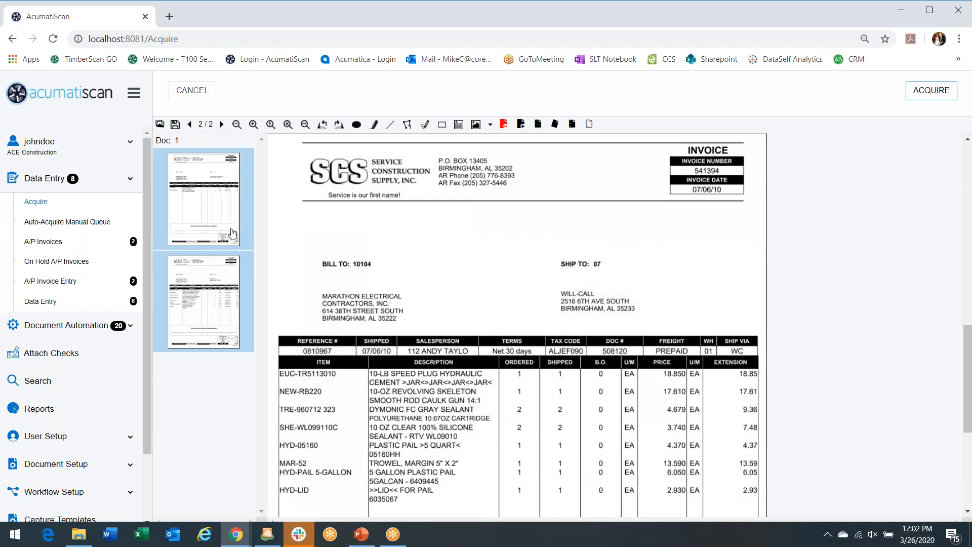
pyautogui.rightClick(223, 283)
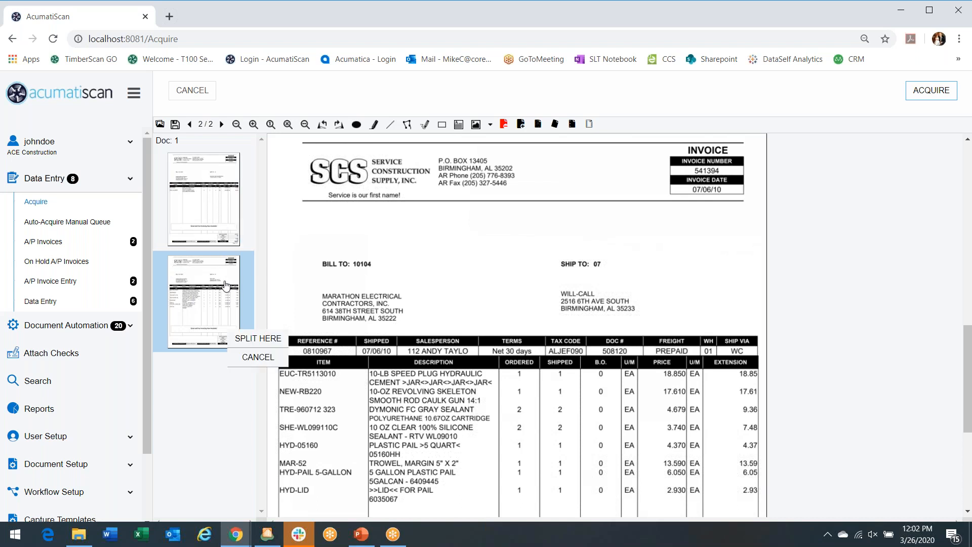
pyautogui.click(249, 338)
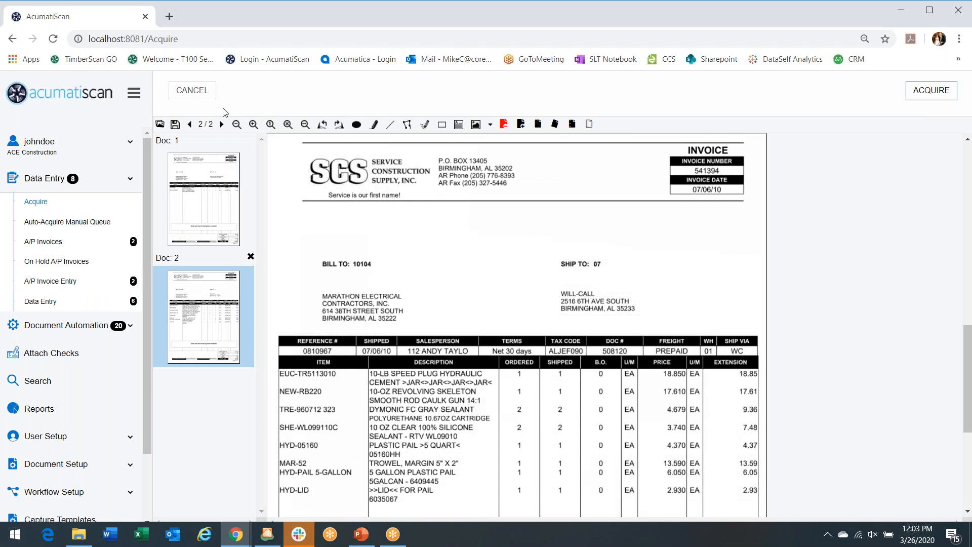
pyautogui.click(196, 95)
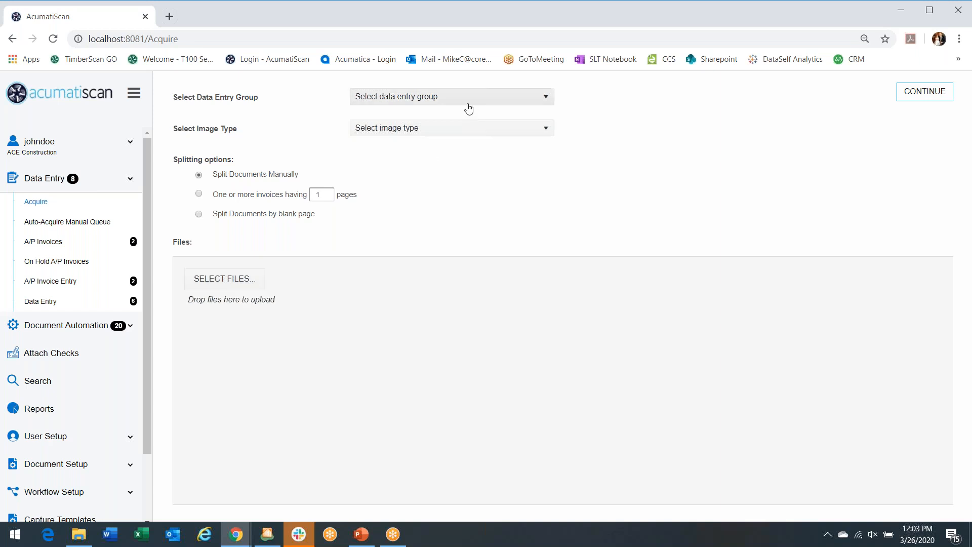
# Step: Set the data entry group to DEG and the image type to Invoice for a new acquisition
pyautogui.click(516, 96)
pyautogui.click(495, 129)
pyautogui.click(496, 127)
pyautogui.click(469, 160)
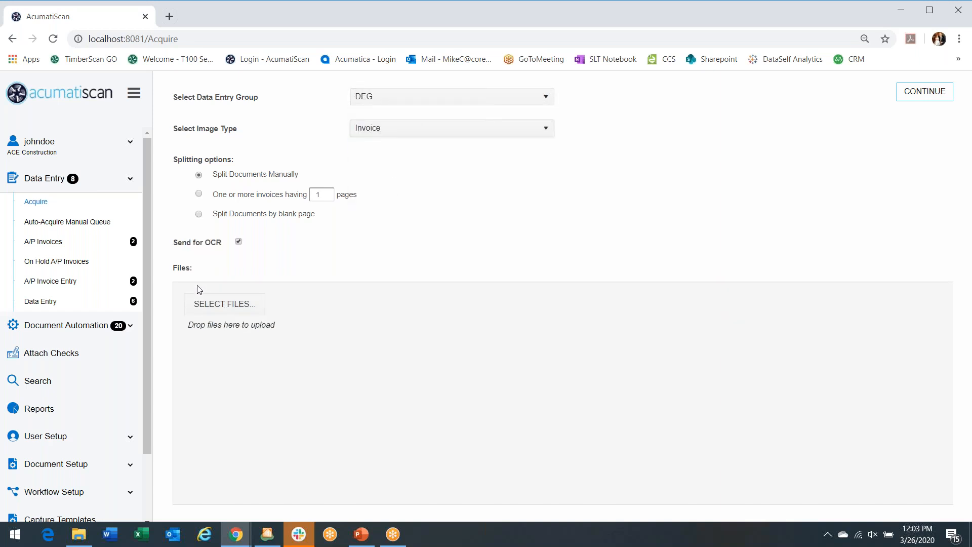
# Step: Upload 2_payne.pdf, 5_clean.pdf, 10.pdf and 32.pdf from the AScan Capture Invoices folder, preview them as documents, and cancel the acquisition
pyautogui.click(206, 301)
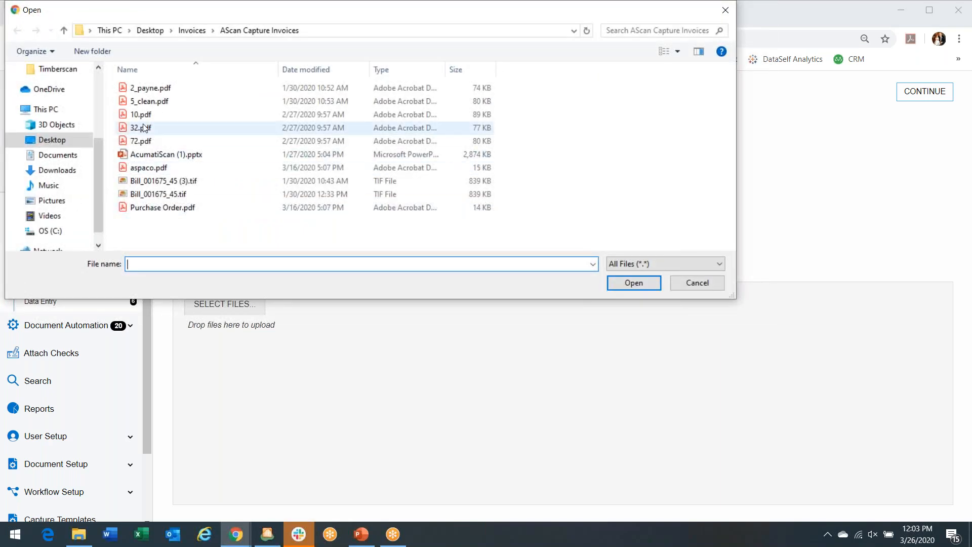
pyautogui.click(156, 90)
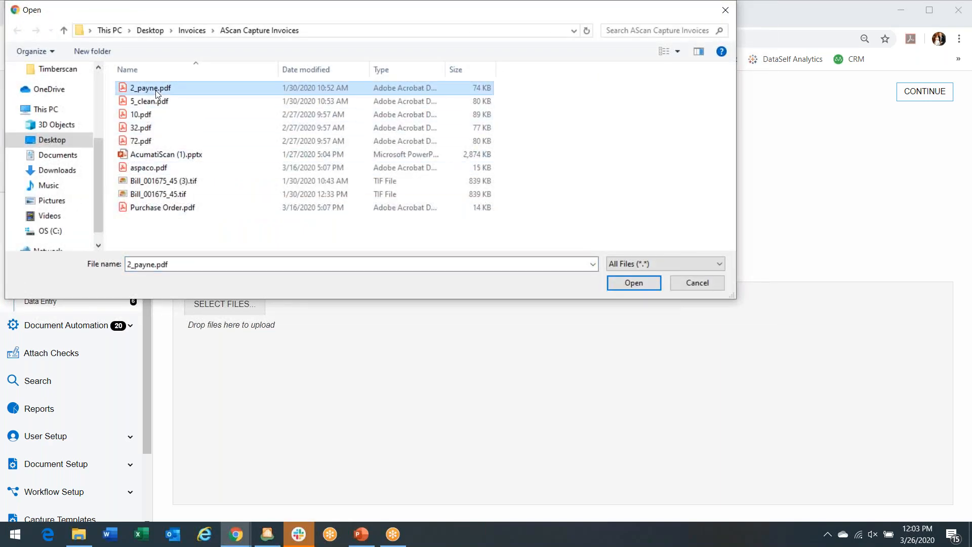
pyautogui.hotkey('shift', 'Down')
pyautogui.hotkey('shift', 'Down')
pyautogui.hotkey('shift', 'Down')
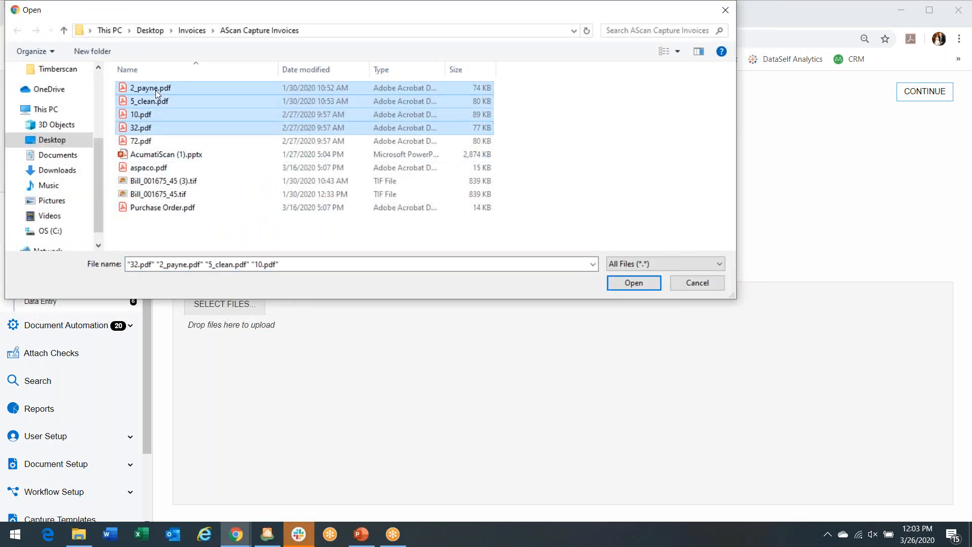
pyautogui.click(639, 289)
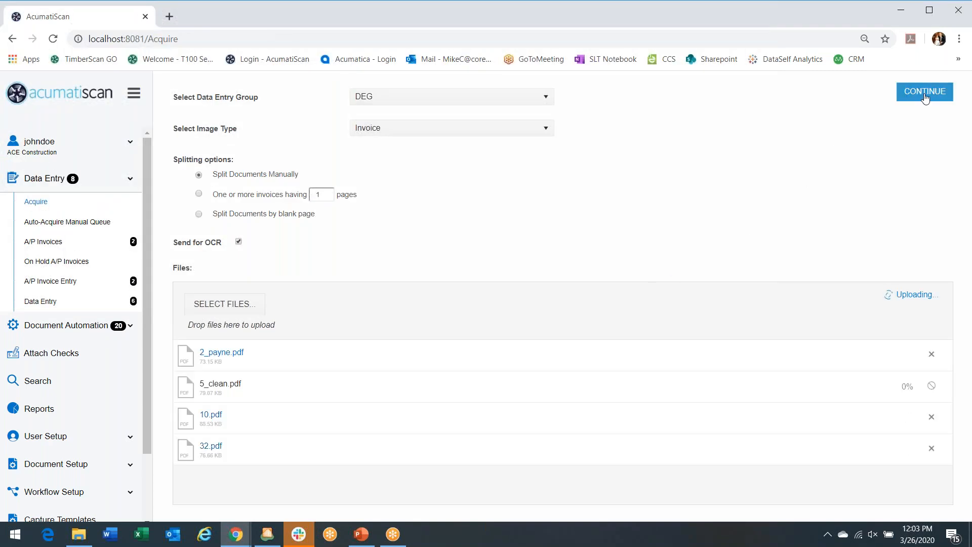
pyautogui.click(924, 92)
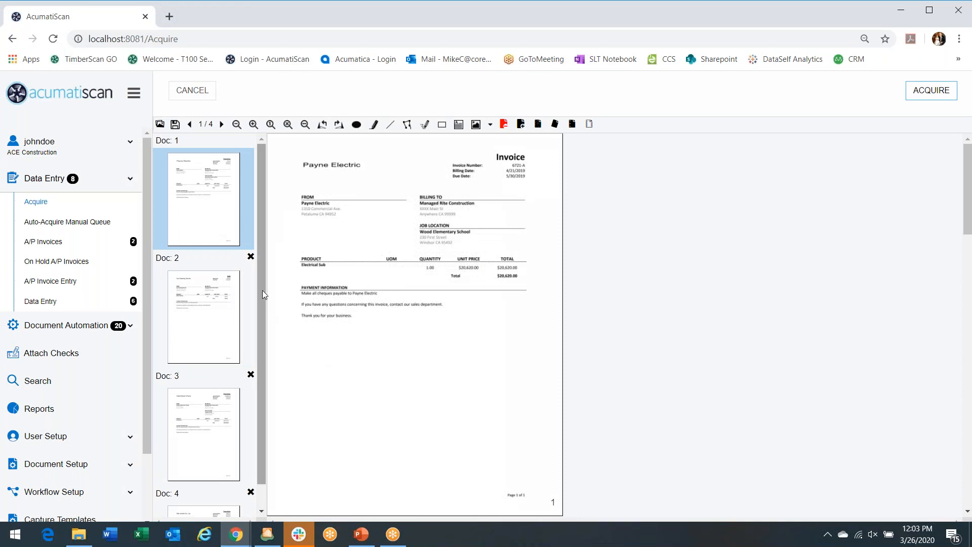
pyautogui.moveTo(259, 288); pyautogui.dragTo(266, 248)
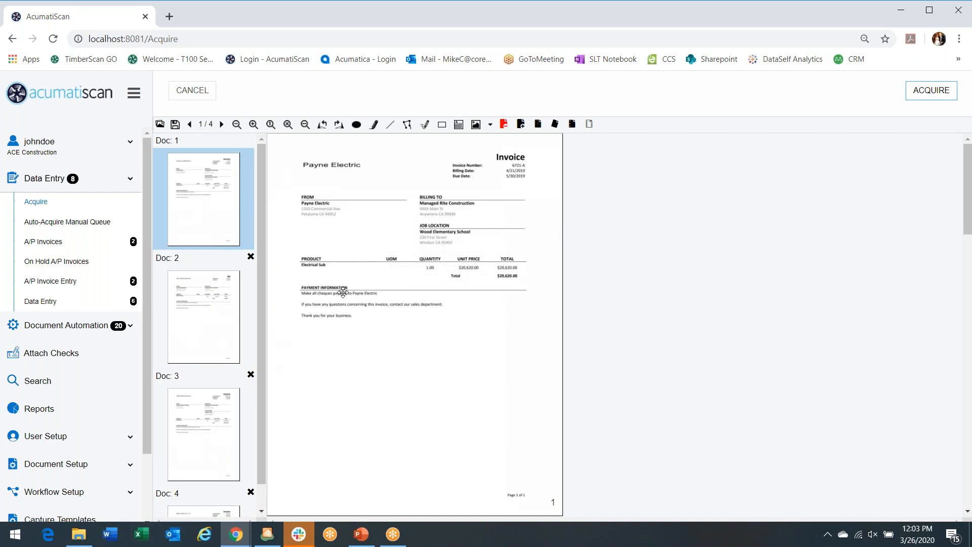
pyautogui.click(195, 97)
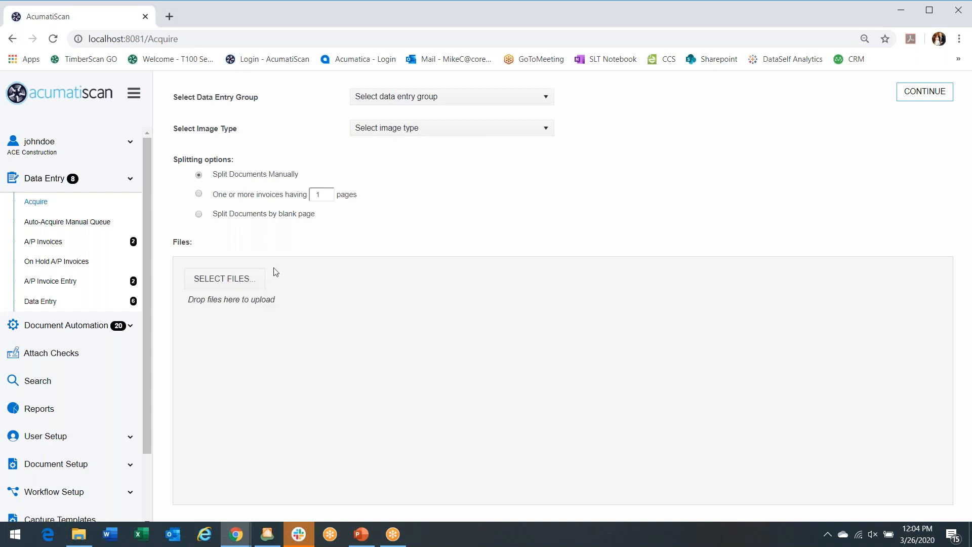
# Step: Select data entry group DEG and image type Invoice again on the blank Acquire form
pyautogui.click(535, 102)
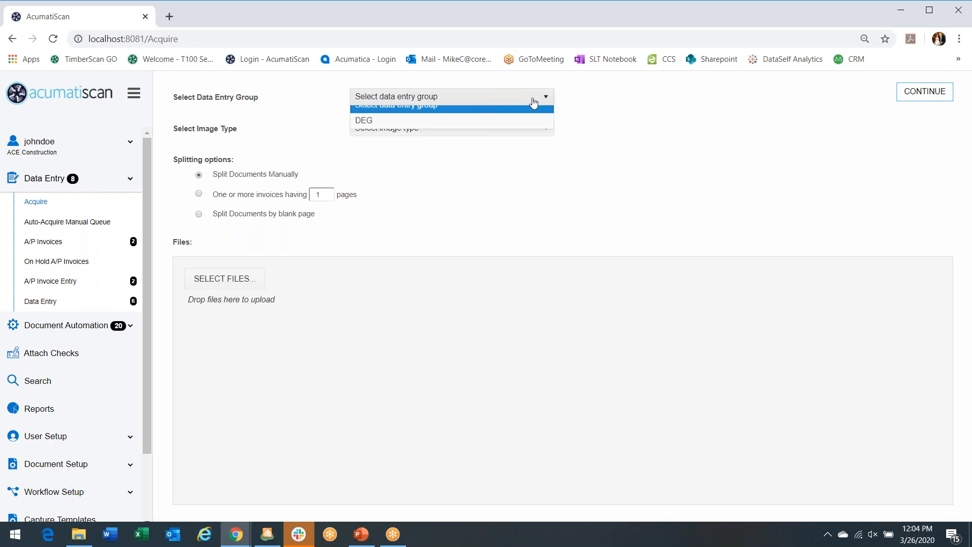
pyautogui.click(501, 122)
pyautogui.click(501, 128)
pyautogui.click(424, 161)
pyautogui.click(233, 302)
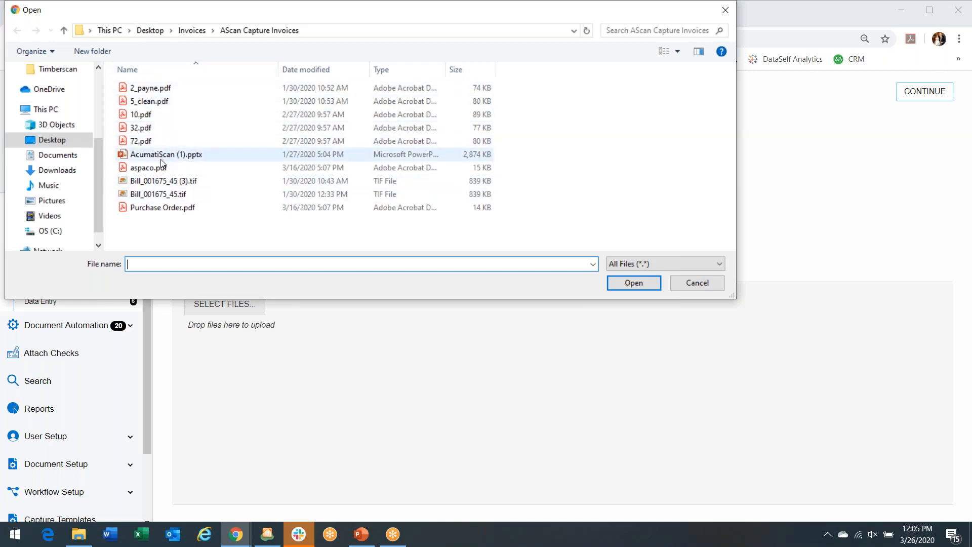
pyautogui.click(151, 89)
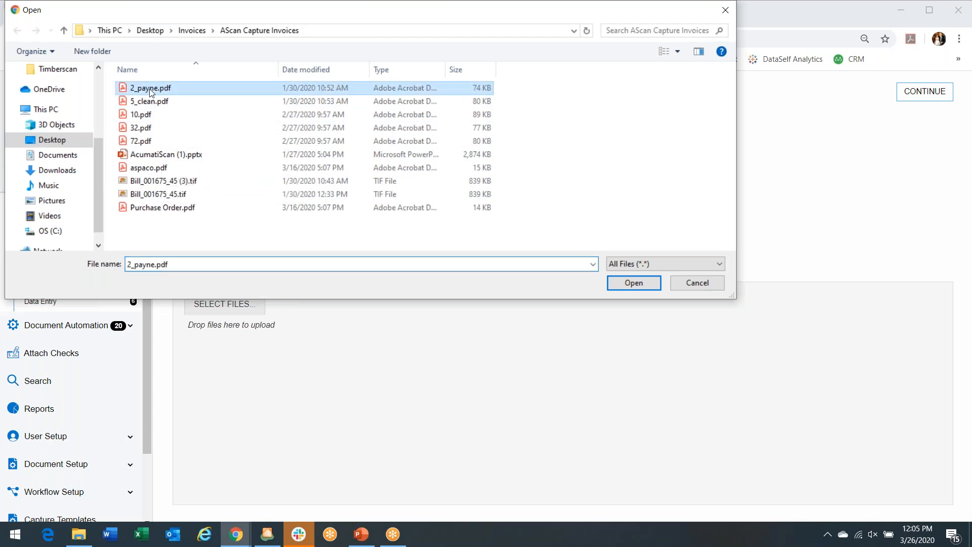
pyautogui.hotkey('shift', 'Down')
pyautogui.hotkey('shift', 'Down')
pyautogui.hotkey('shift', 'Down')
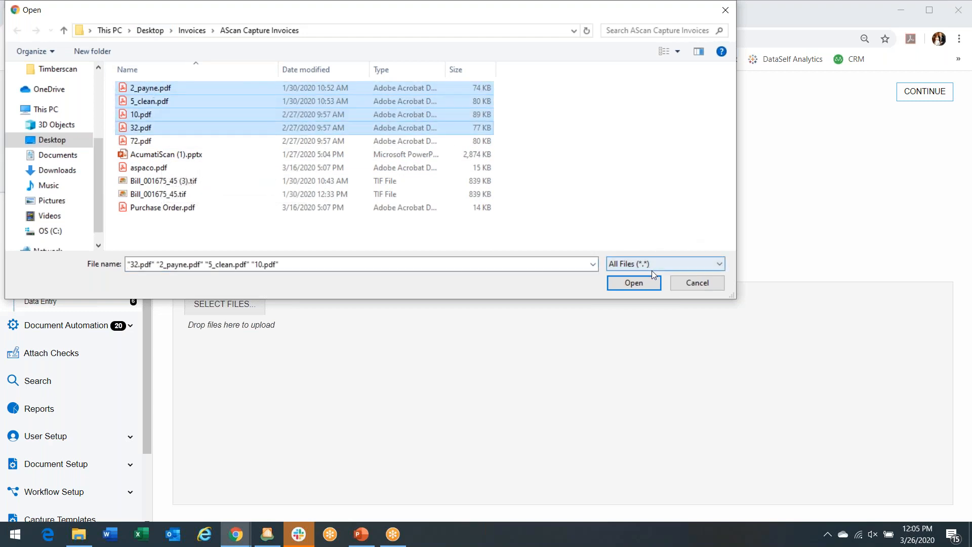
pyautogui.click(701, 283)
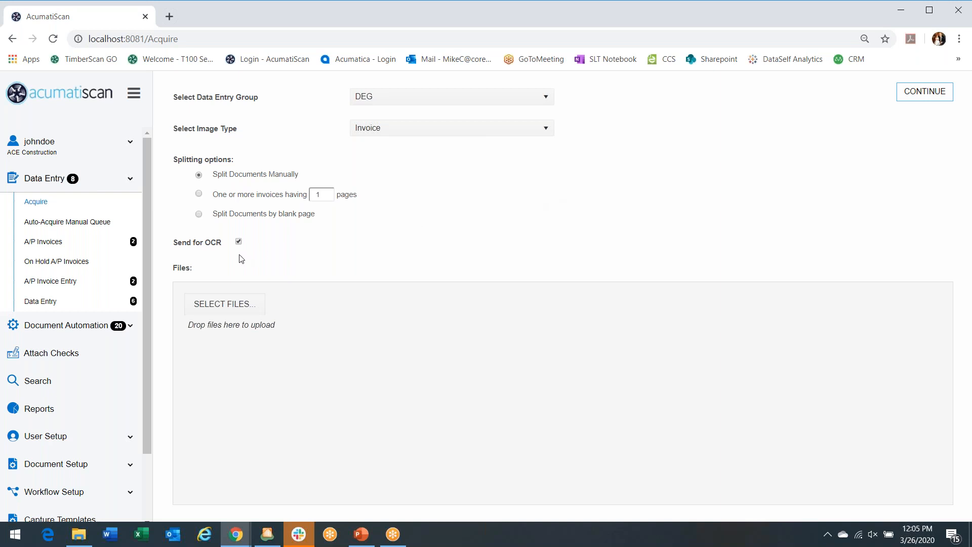
# Step: Start a new setting in Auto-Acquire Settings and examine its email fields, data entry group choices and splitting options
pyautogui.moveTo(147, 257); pyautogui.dragTo(139, 311)
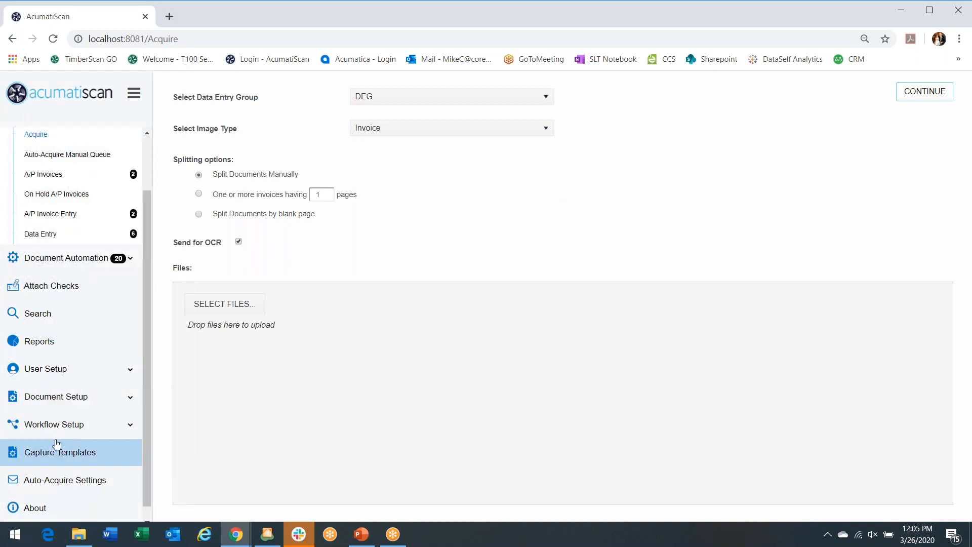
pyautogui.click(63, 485)
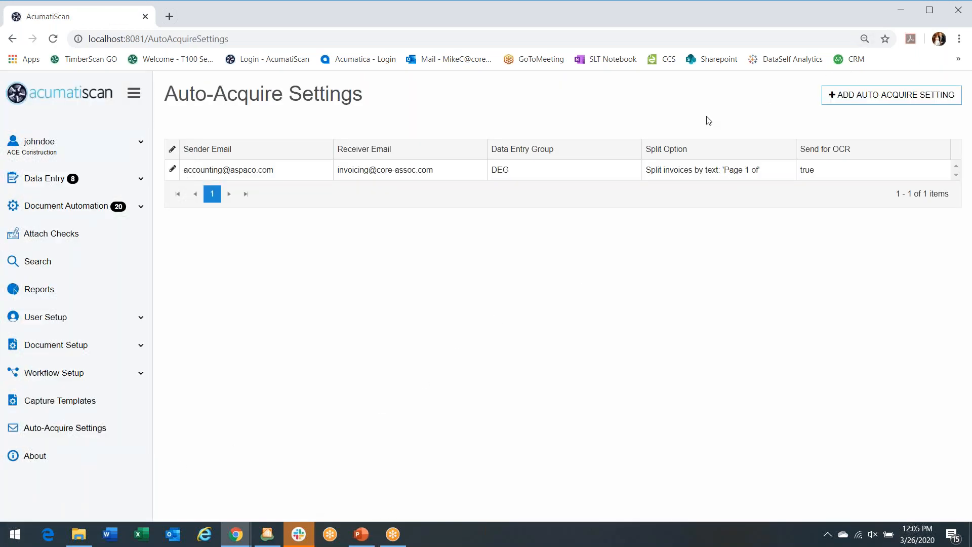
pyautogui.click(849, 98)
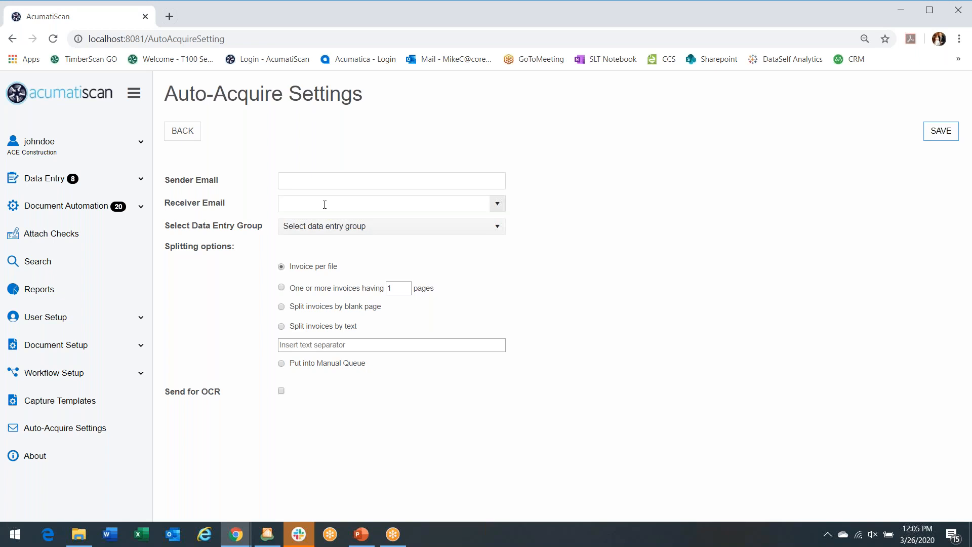
pyautogui.click(482, 231)
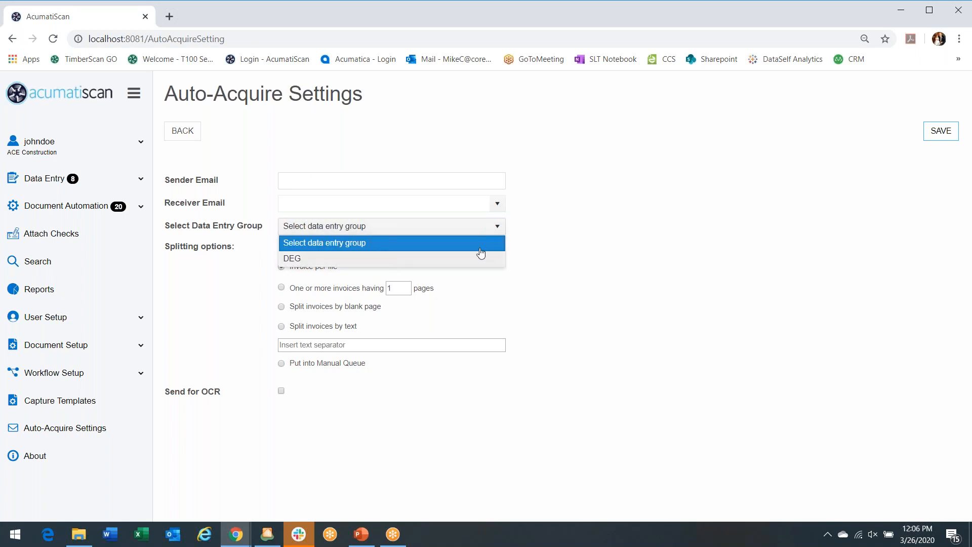
pyautogui.click(607, 247)
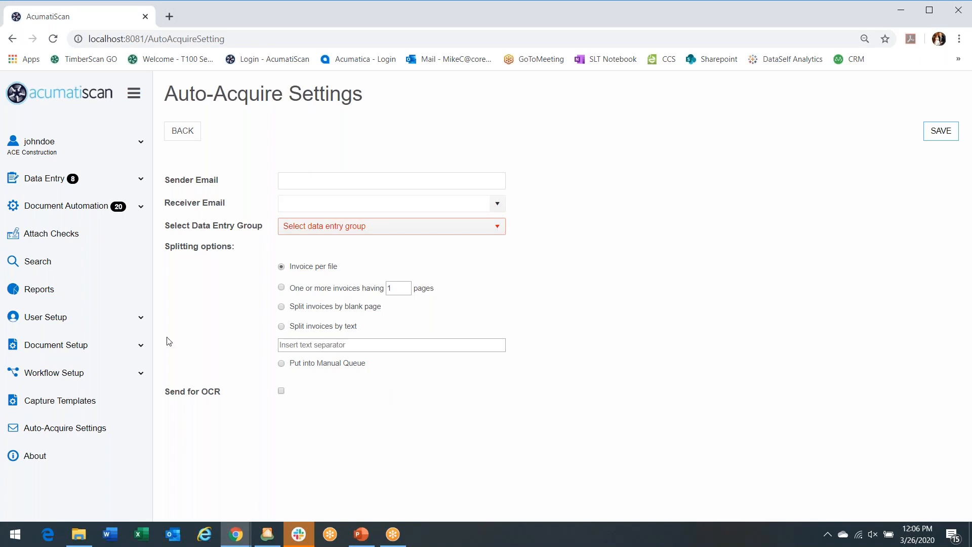
# Step: Return to the Acquire page and set the data entry group to DEG and the image type to Invoice
pyautogui.click(37, 183)
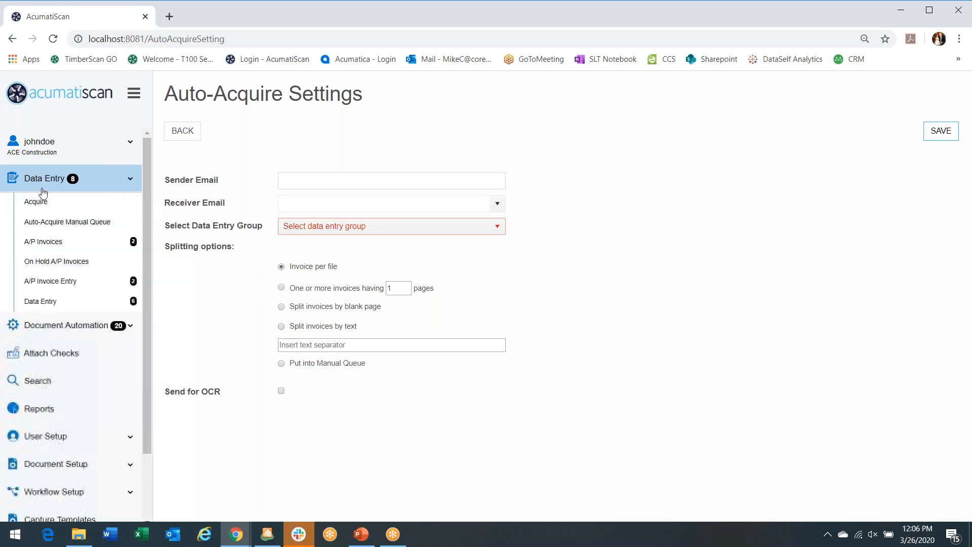
pyautogui.click(38, 201)
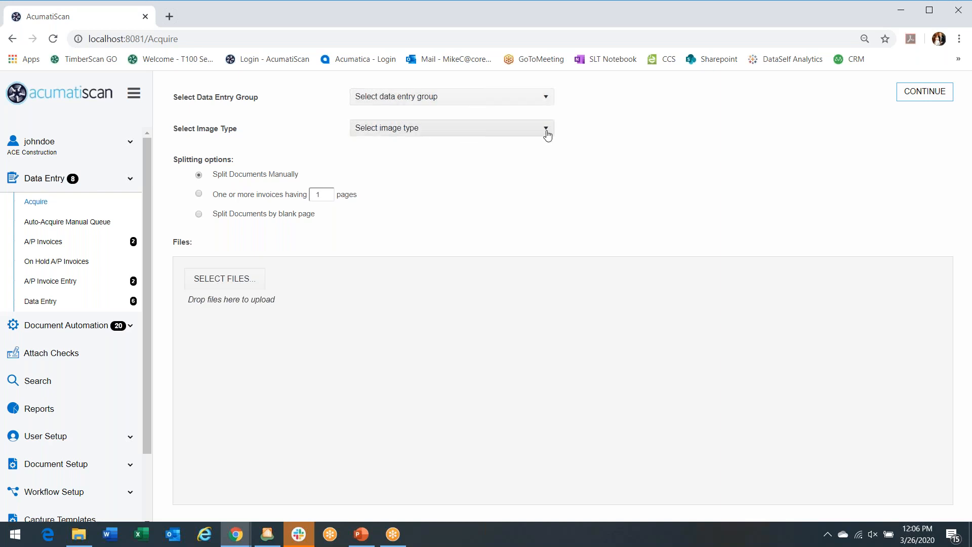
pyautogui.click(546, 98)
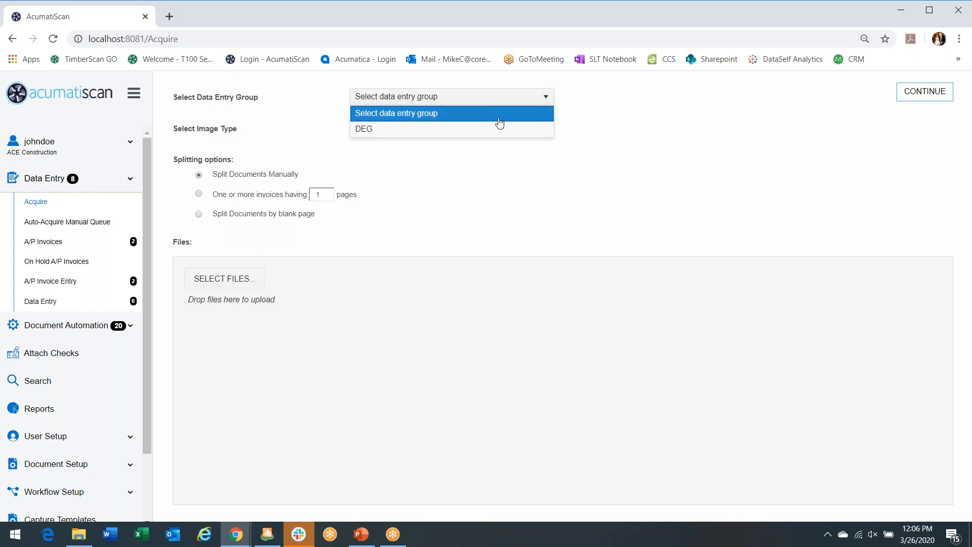
pyautogui.click(395, 130)
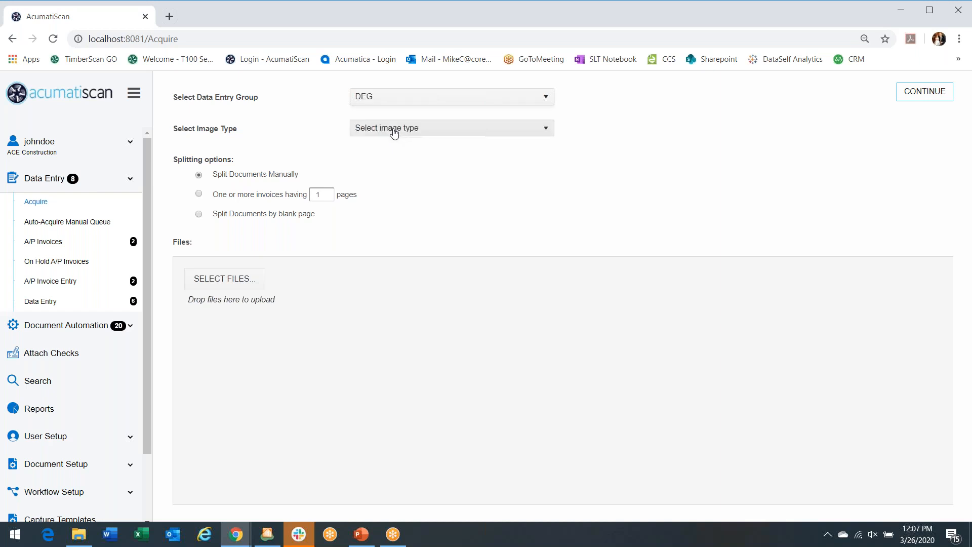
pyautogui.click(523, 133)
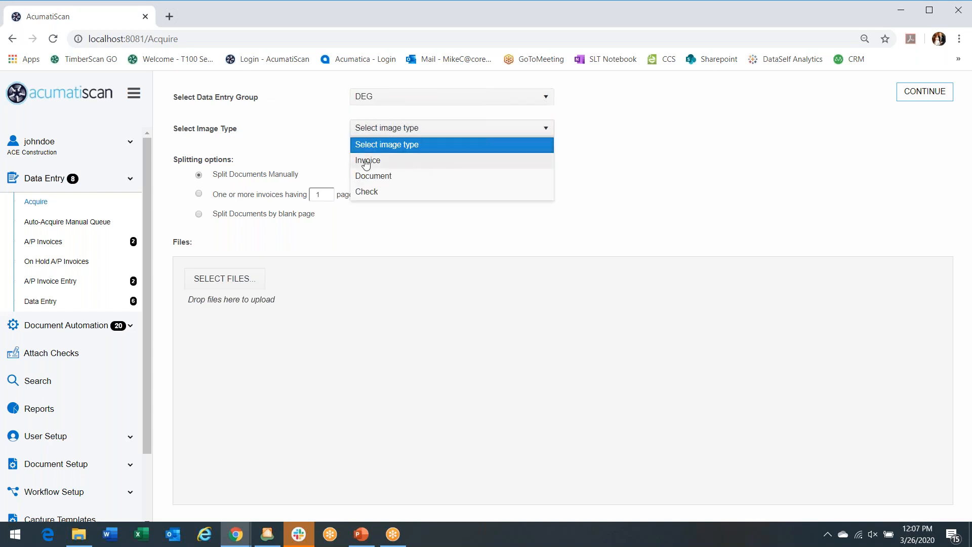
pyautogui.click(366, 161)
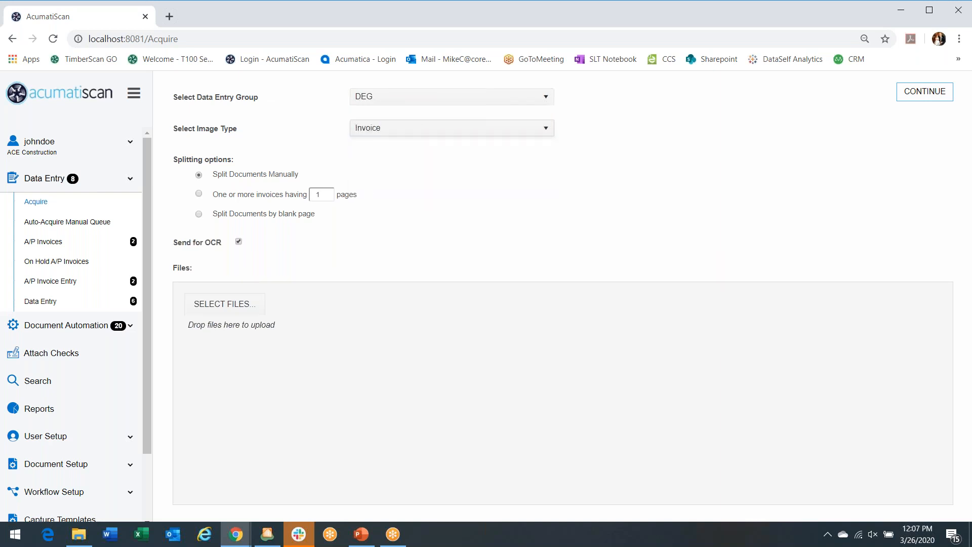
# Step: Upload 2_payne.pdf from the AScan Capture Invoices folder, continue to its preview, and acquire the document
pyautogui.click(226, 303)
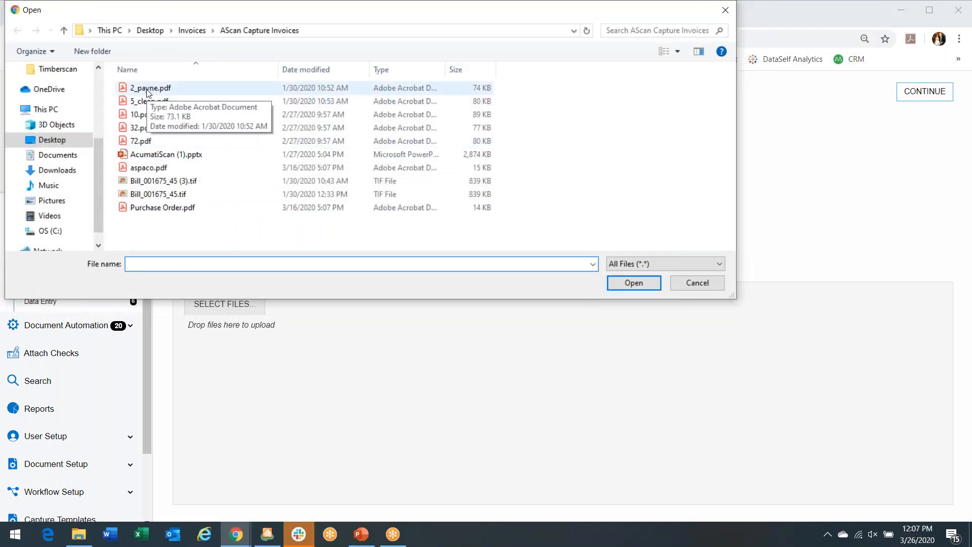
pyautogui.click(147, 90)
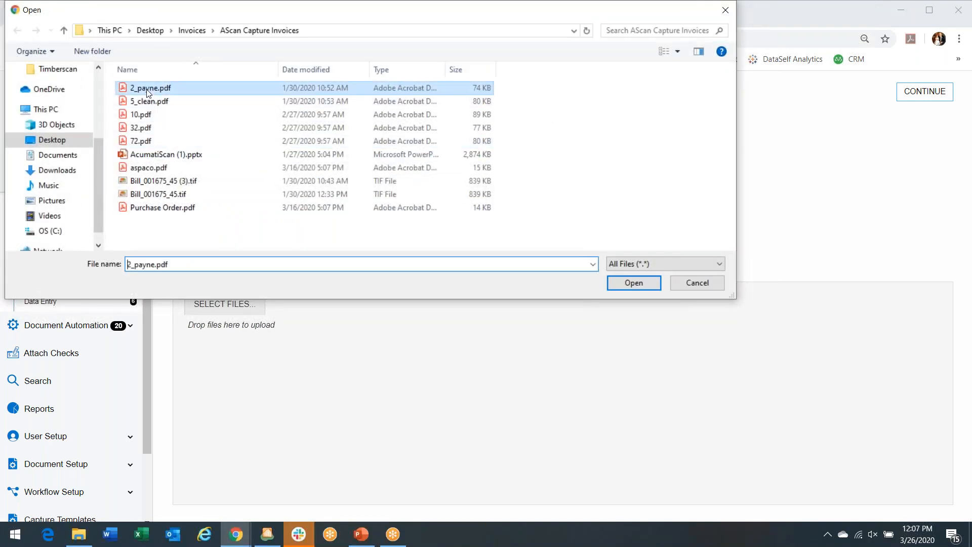
pyautogui.click(624, 283)
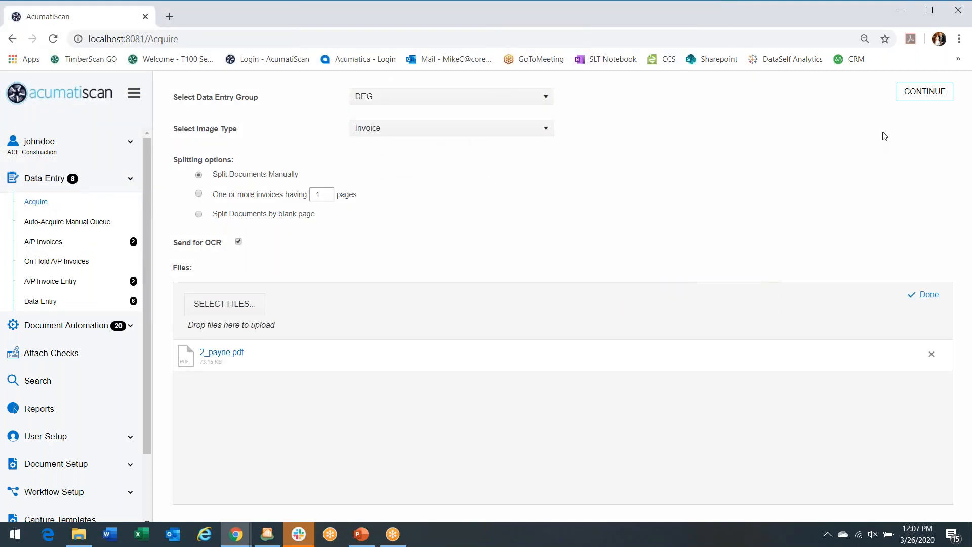
pyautogui.click(917, 92)
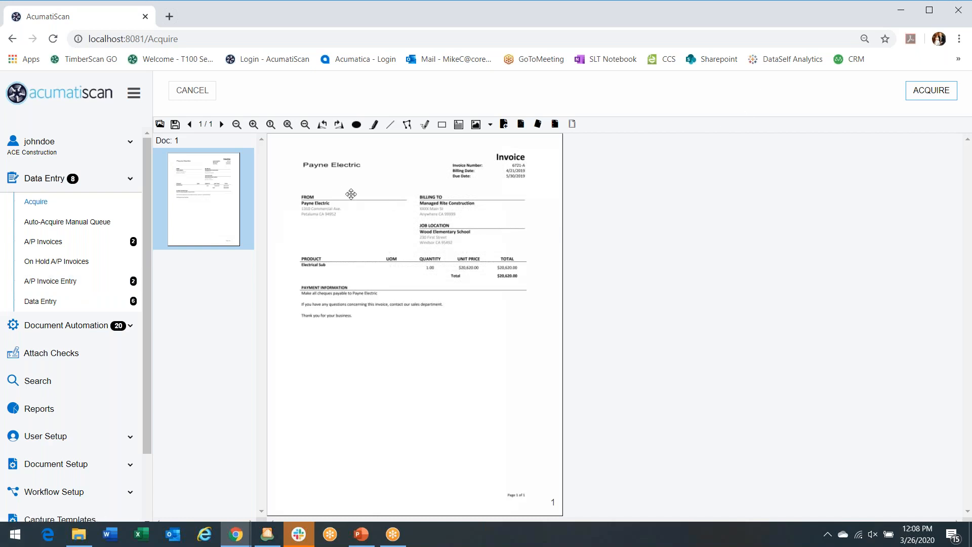
pyautogui.click(915, 91)
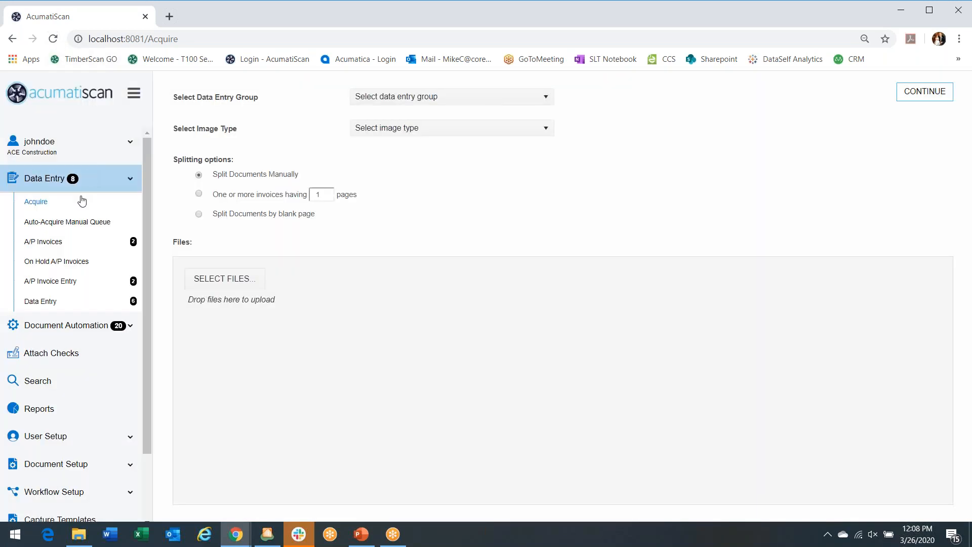
# Step: Open A/P Invoice Entry and review the captured data on the Karm Design invoice, including currency and terms
pyautogui.click(67, 281)
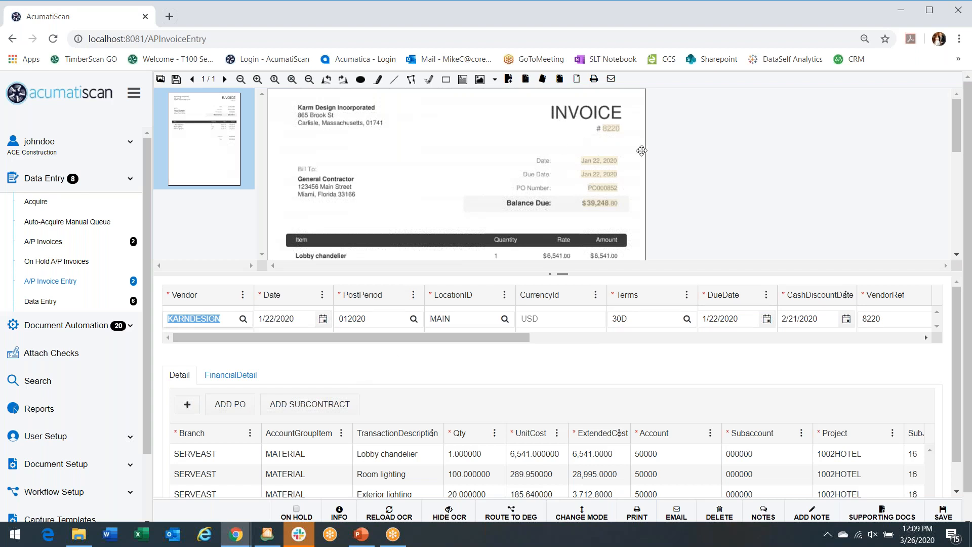
pyautogui.moveTo(957, 126)
pyautogui.mouseDown()
pyautogui.moveTo(967, 206)
pyautogui.moveTo(948, 130)
pyautogui.mouseUp()
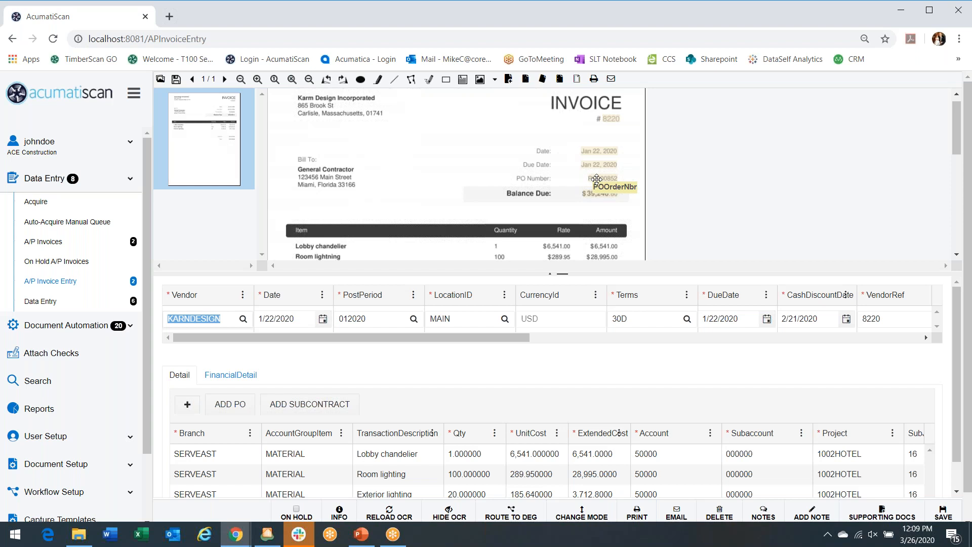
pyautogui.click(537, 319)
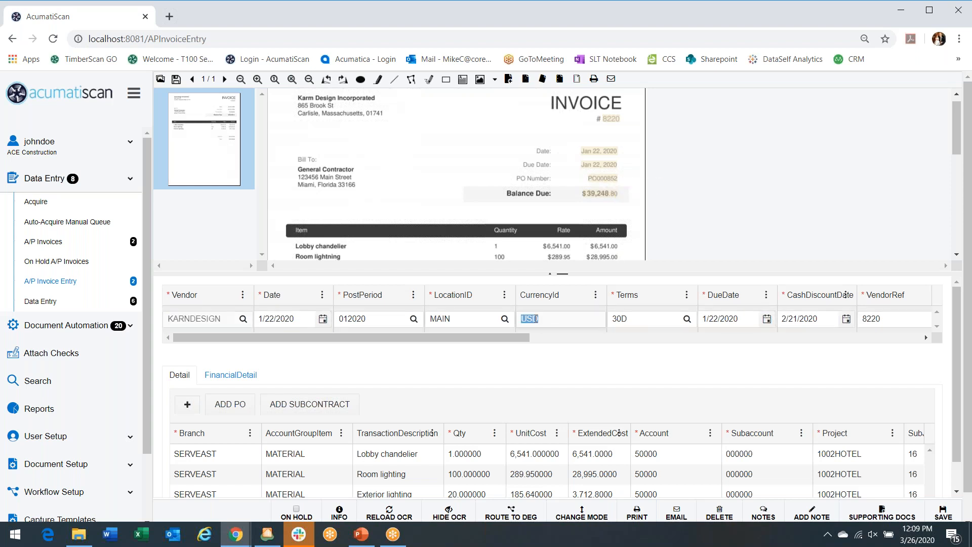
pyautogui.click(658, 318)
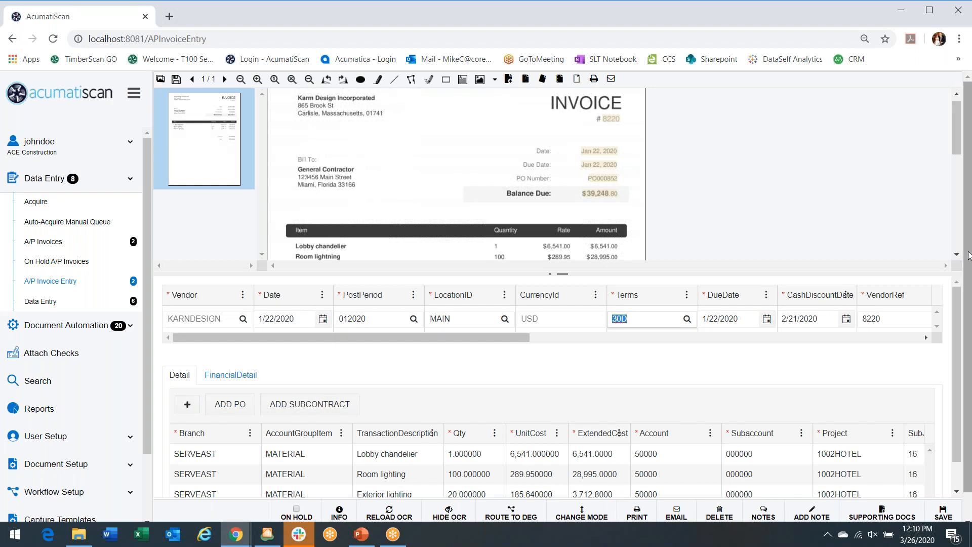
pyautogui.scroll(-1, 968, 255)
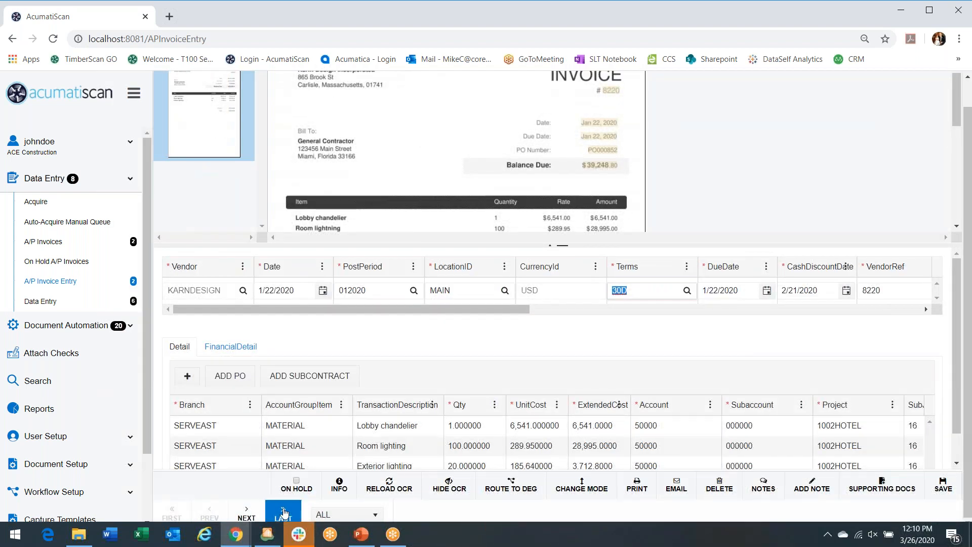
# Step: Add a detail line to the next invoice, from Asphalt & Paving Company, and review the line's columns
pyautogui.click(255, 513)
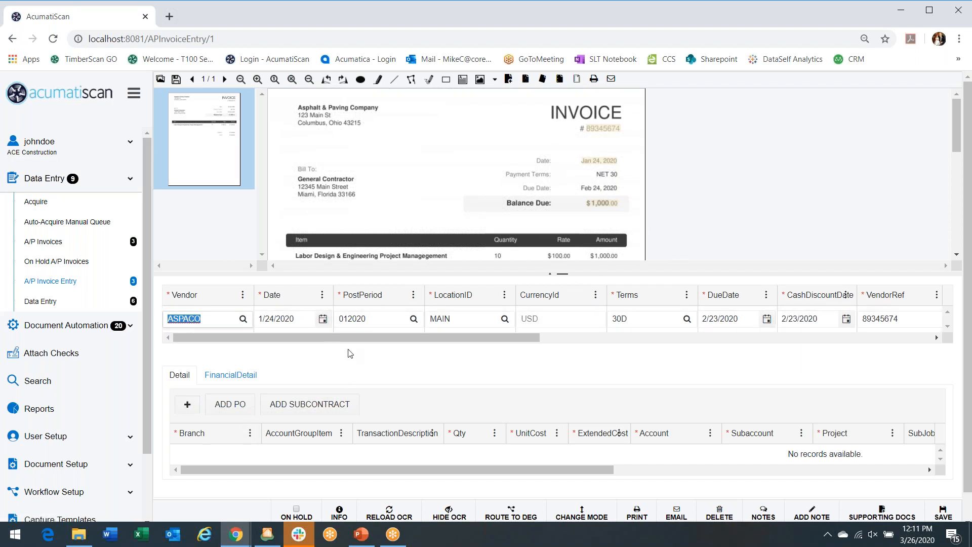
pyautogui.click(227, 454)
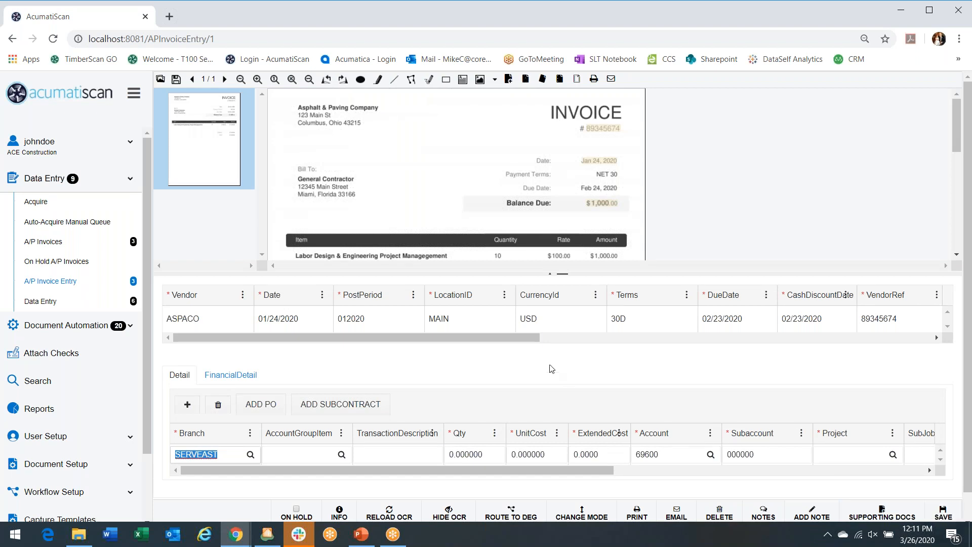
pyautogui.moveTo(506, 335); pyautogui.dragTo(419, 348)
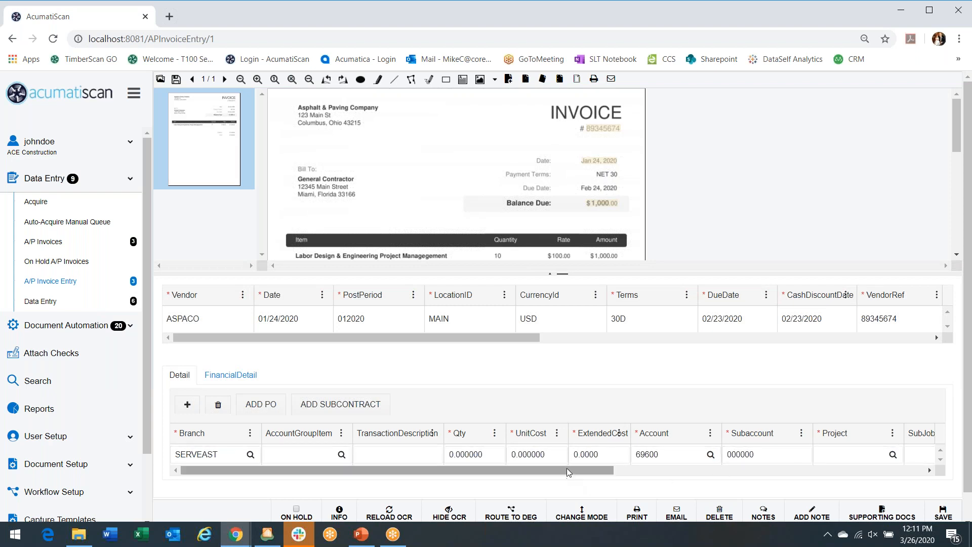
pyautogui.moveTo(566, 467); pyautogui.dragTo(720, 478)
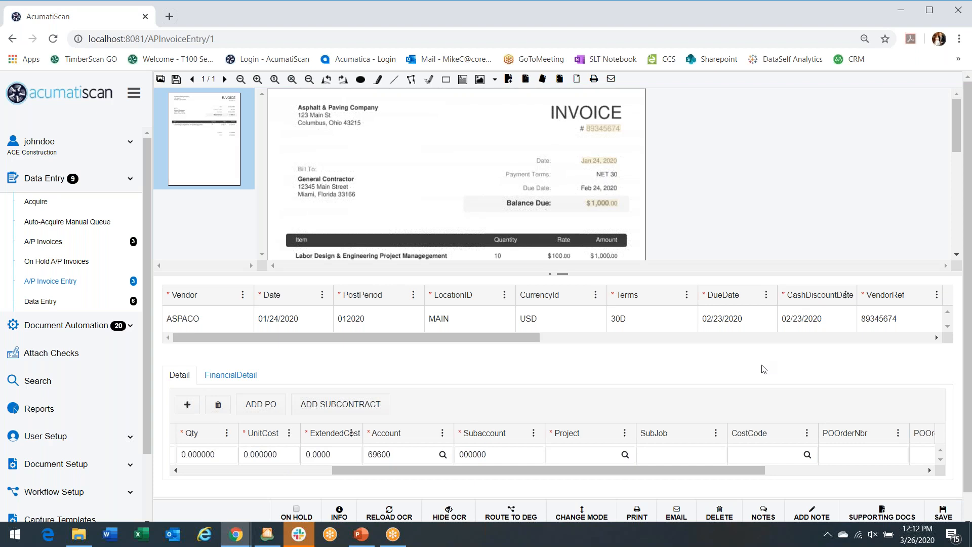
# Step: Preview and select the third ASPACO purchase order as a supporting document, and cancel without saving it
pyautogui.click(875, 512)
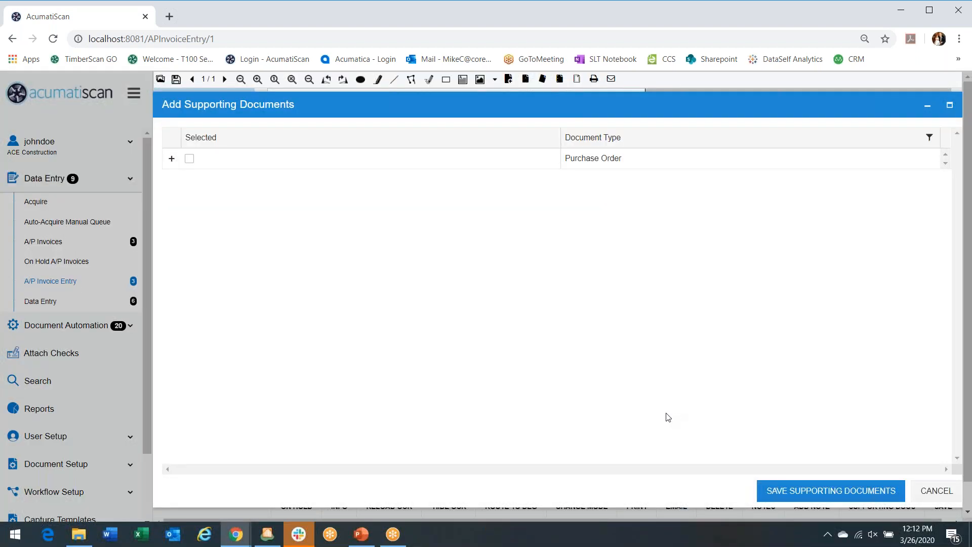
pyautogui.click(171, 159)
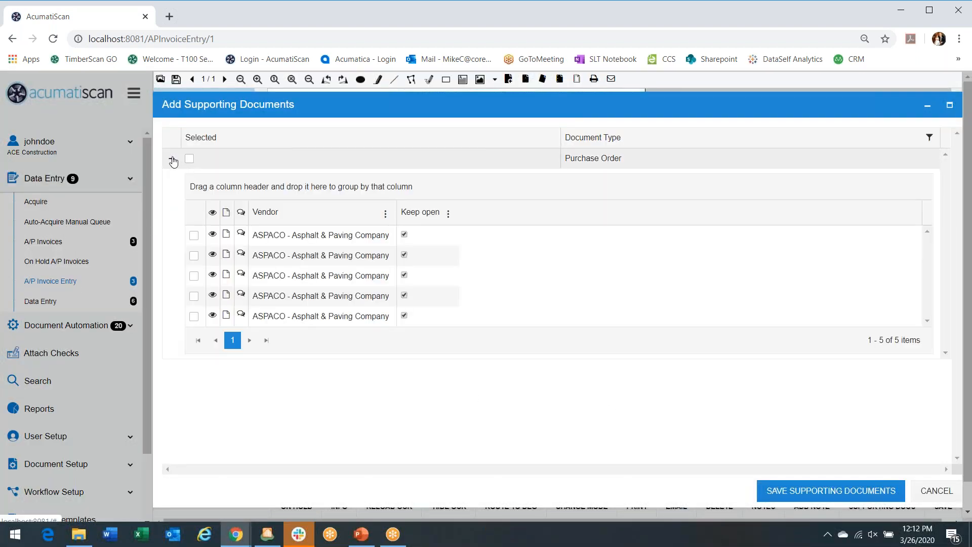
pyautogui.click(213, 275)
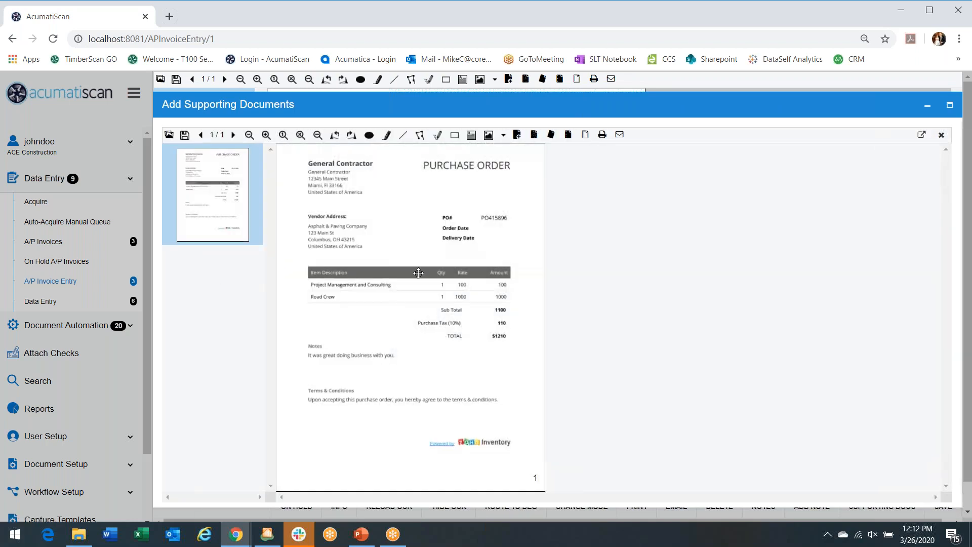
pyautogui.click(941, 135)
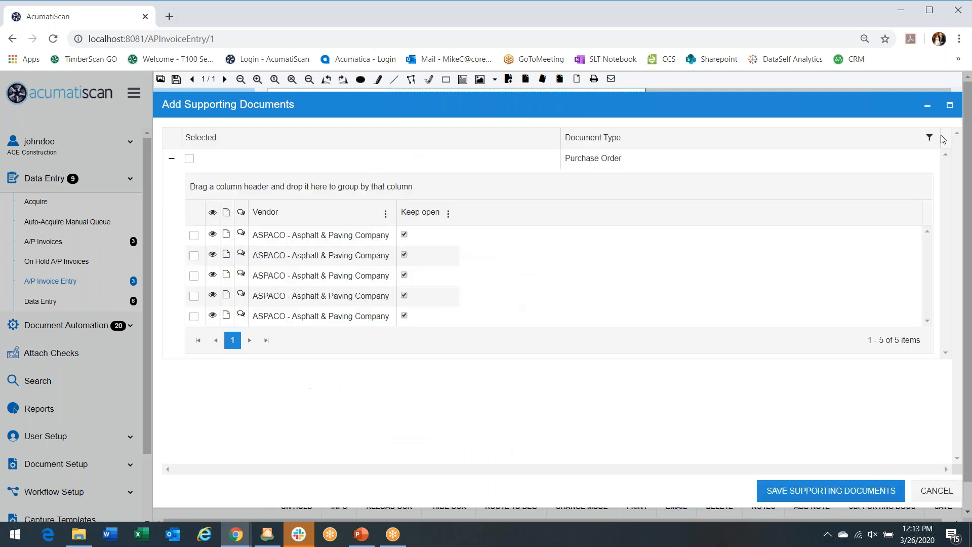
pyautogui.click(193, 276)
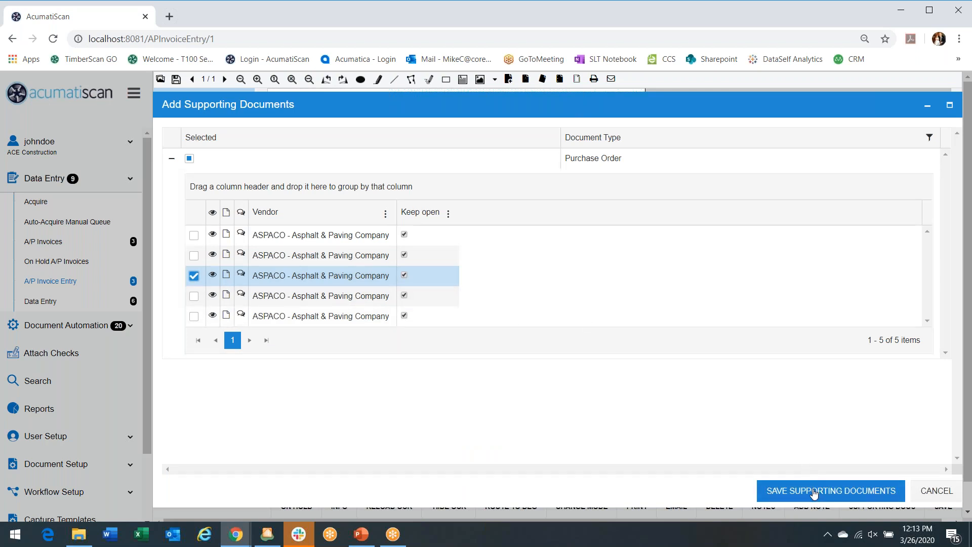
pyautogui.click(934, 494)
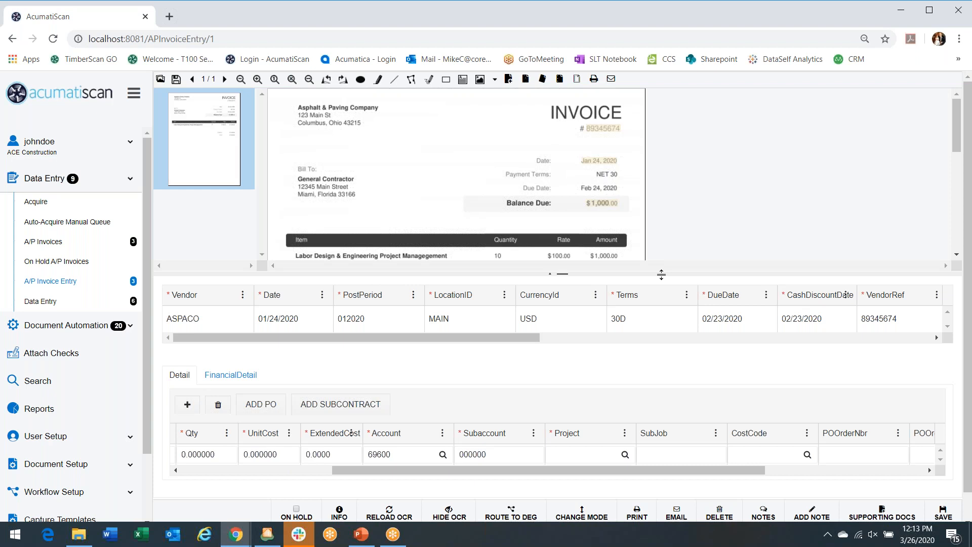
# Step: Switch the invoice and entry fields to a side-by-side layout, hide the page thumbnails, and return to the stacked layout
pyautogui.moveTo(661, 275)
pyautogui.mouseDown()
pyautogui.moveTo(661, 301)
pyautogui.moveTo(660, 275)
pyautogui.mouseUp()
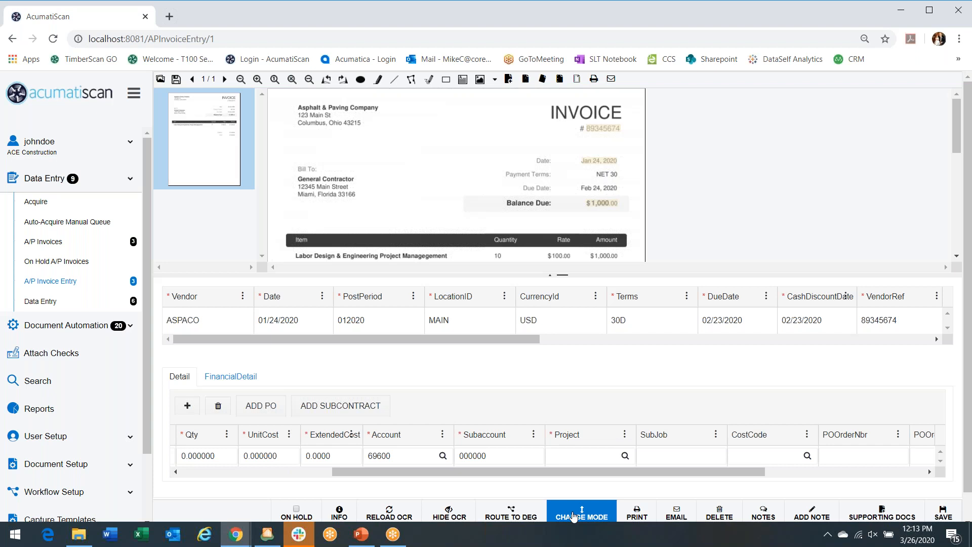
pyautogui.click(574, 516)
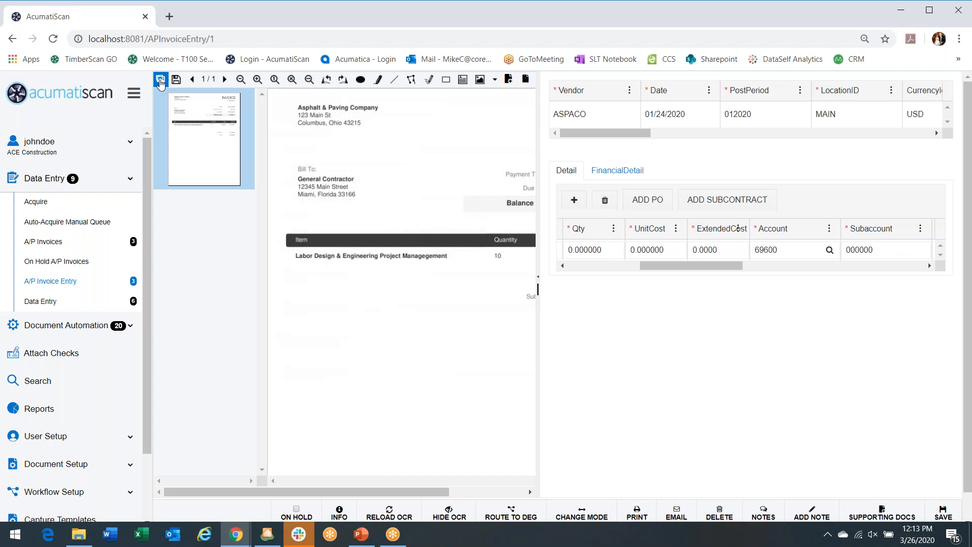
pyautogui.click(161, 81)
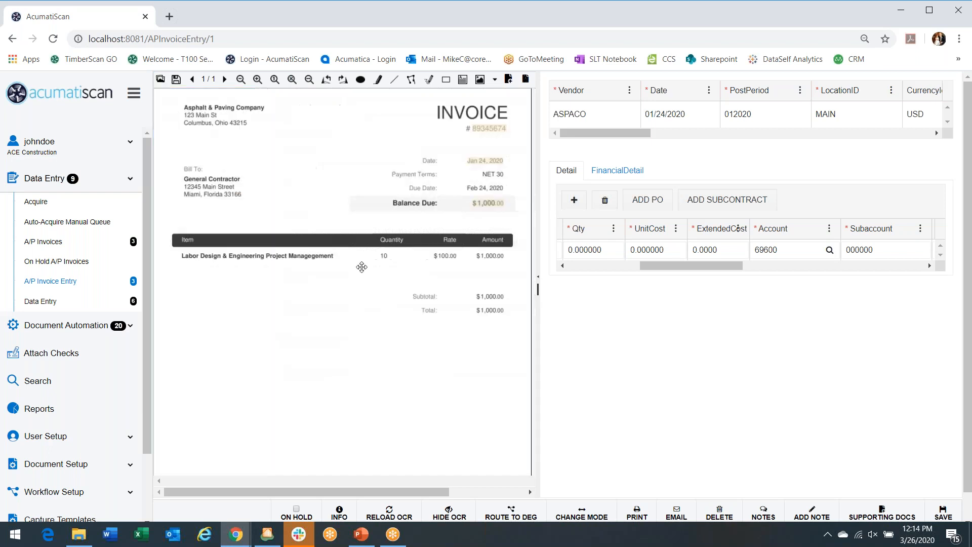
pyautogui.click(589, 514)
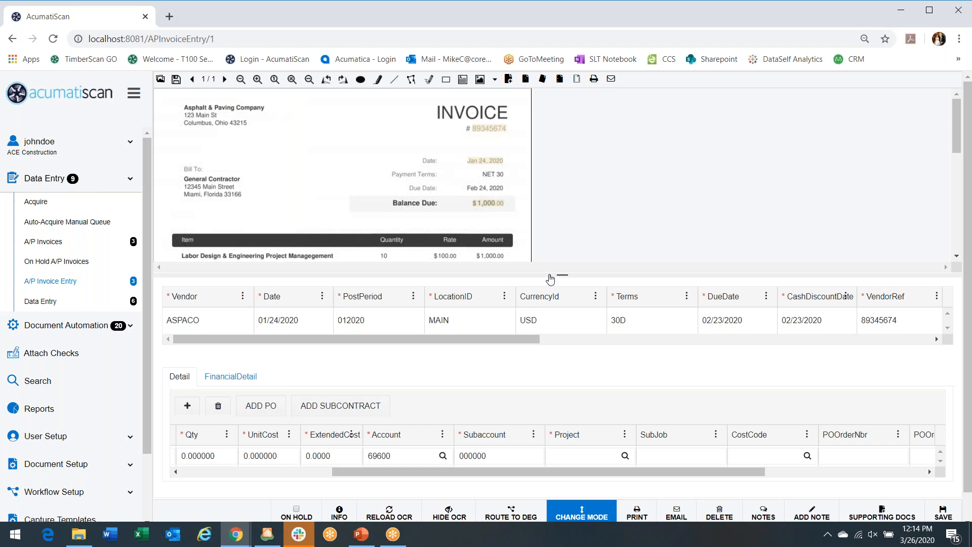
# Step: Detach the invoice image into a separate viewer window, move it below the entry fields, and dock it back above them
pyautogui.click(550, 279)
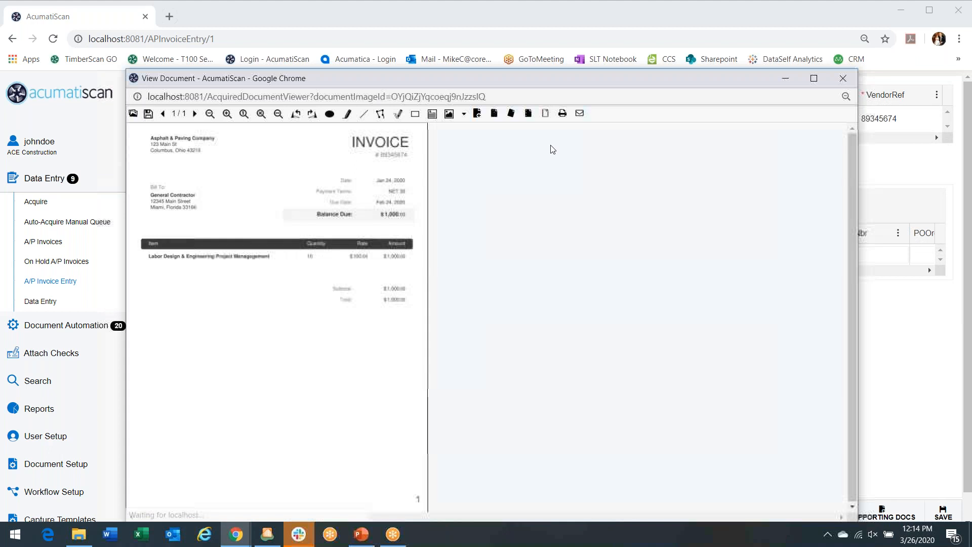
pyautogui.moveTo(464, 76); pyautogui.dragTo(503, 345)
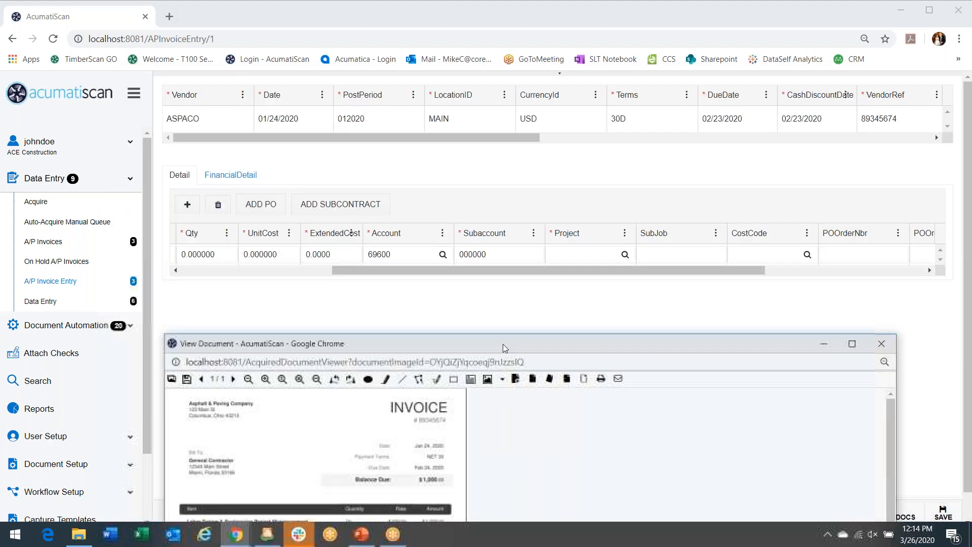
pyautogui.click(560, 76)
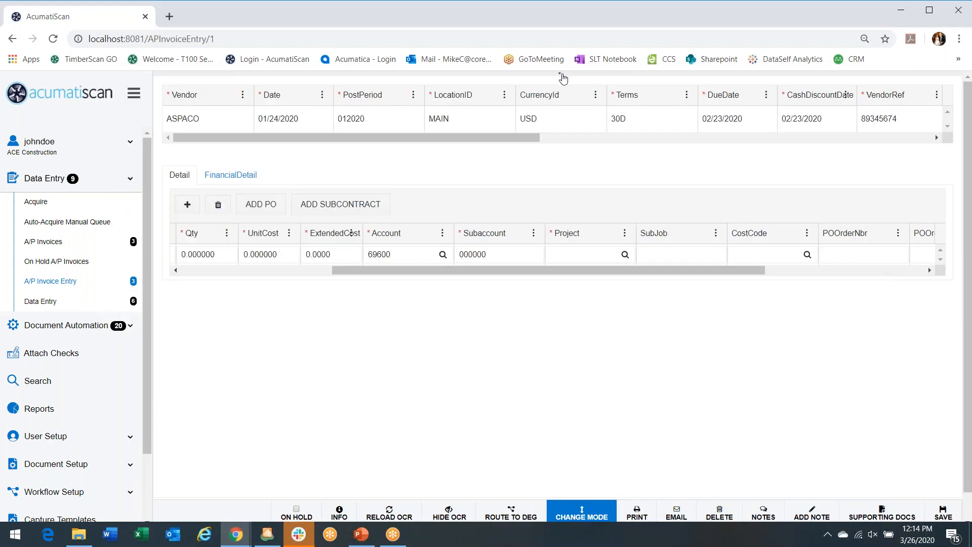
pyautogui.click(561, 74)
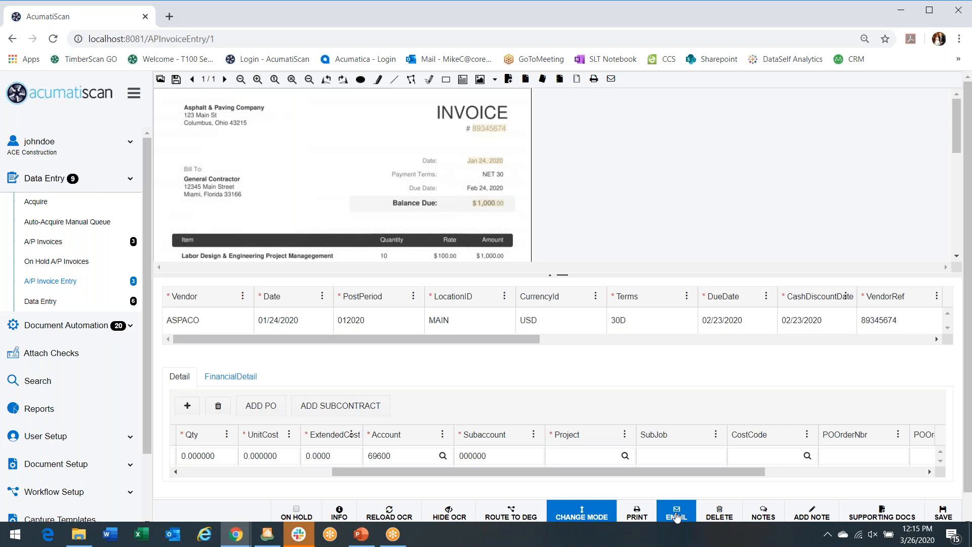
# Step: Open the e-mail form for the invoice, close it without sending, and move on to the Payne Electric invoice
pyautogui.click(676, 511)
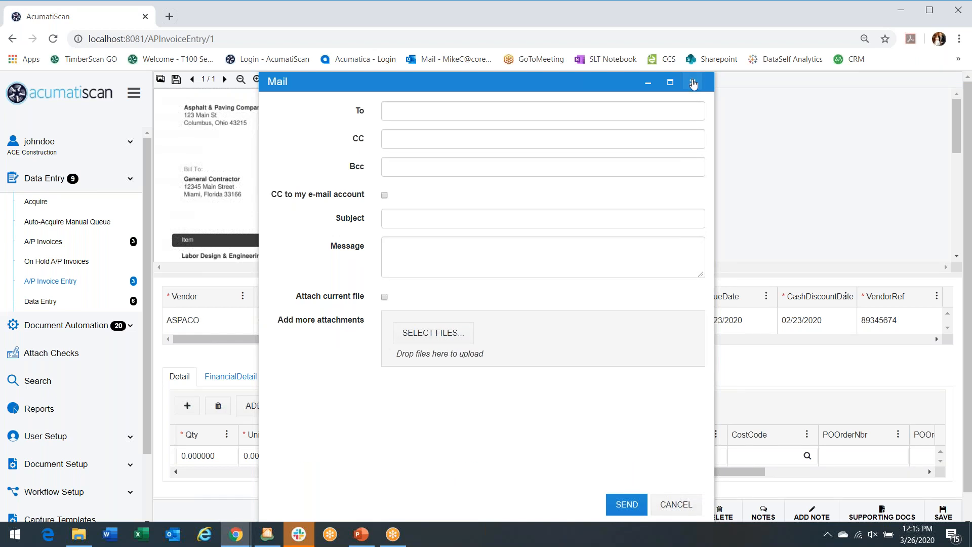
pyautogui.click(693, 83)
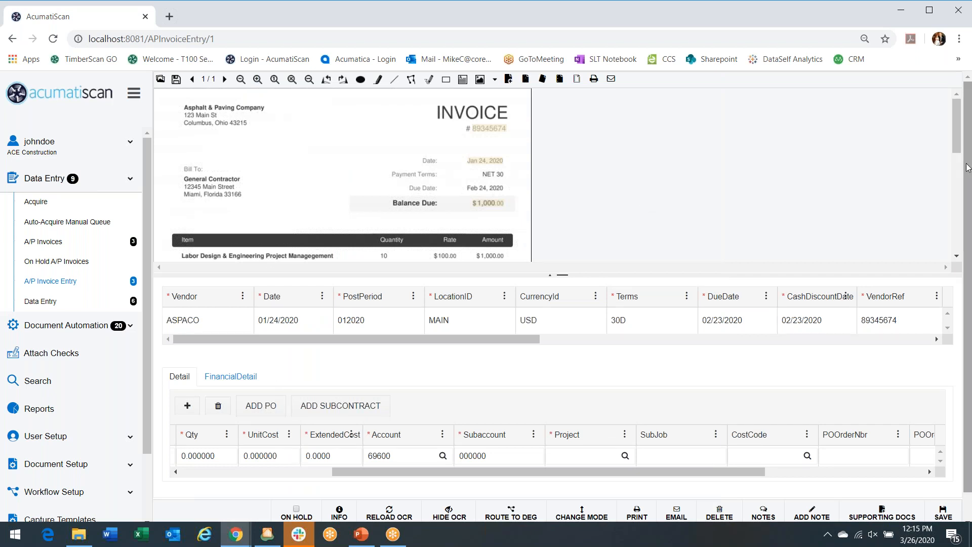
pyautogui.moveTo(969, 165); pyautogui.dragTo(971, 199)
pyautogui.click(283, 513)
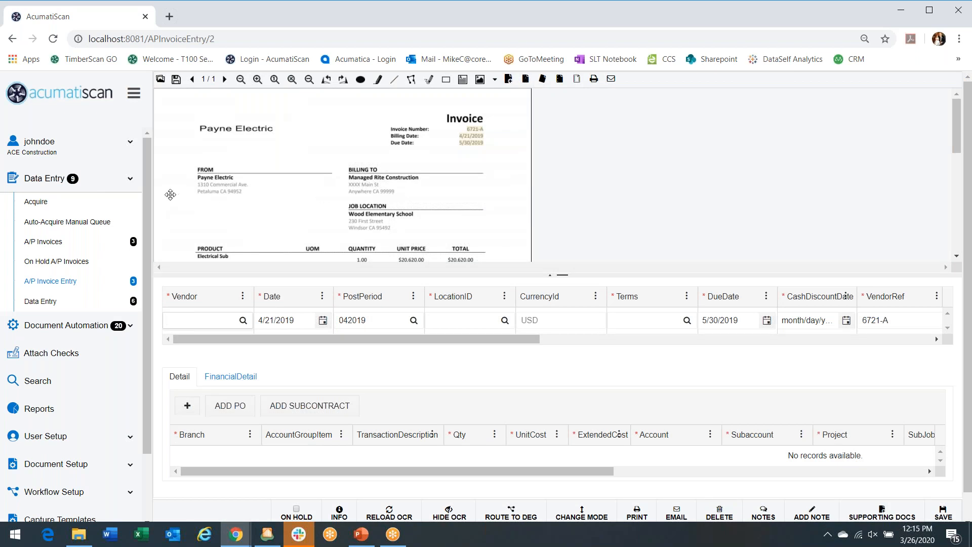
# Step: Open the ASPACO template from the list of capture templates
pyautogui.scroll(-1, 150, 205)
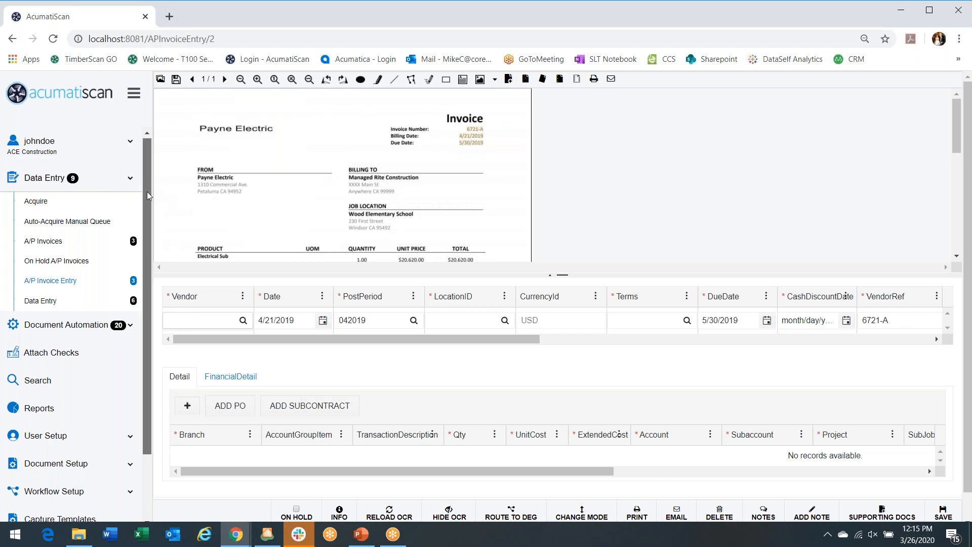
pyautogui.scroll(-2, 150, 205)
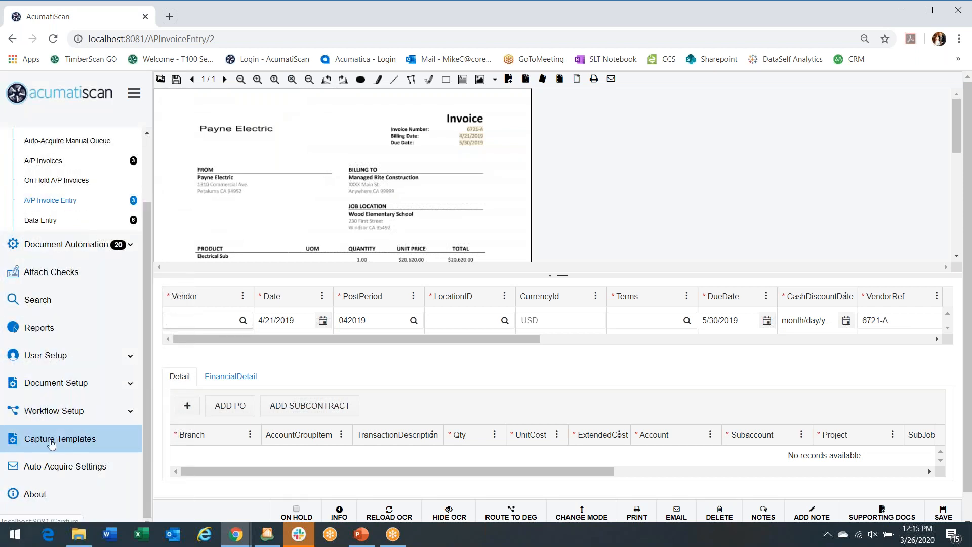
pyautogui.click(52, 444)
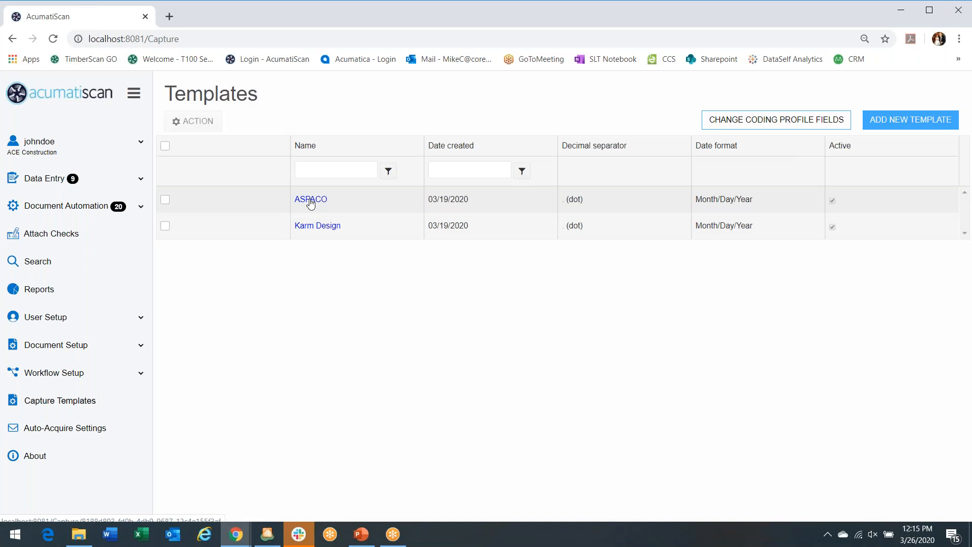
pyautogui.click(311, 200)
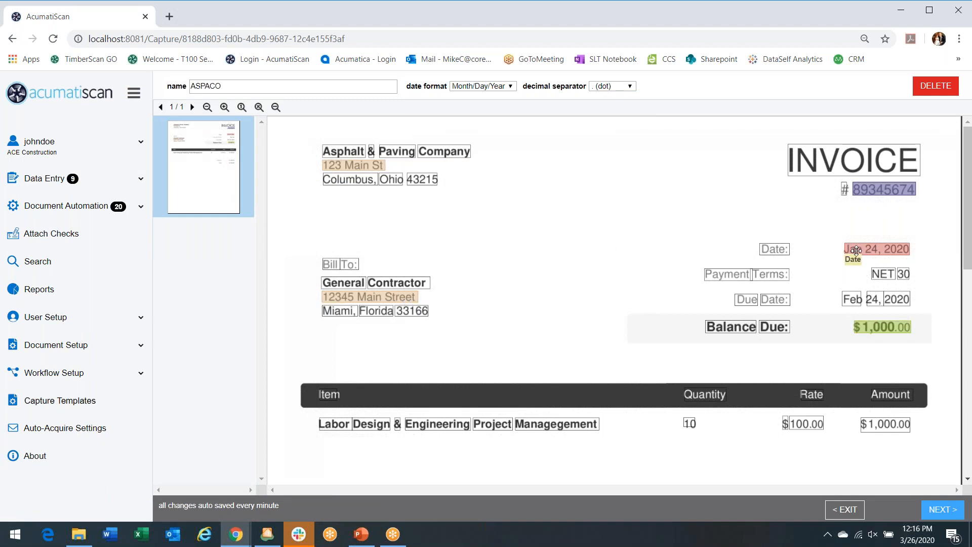
# Step: Inspect the anchor on the bill-to street address, cancel without changing it, and exit the ASPACO template
pyautogui.click(395, 296)
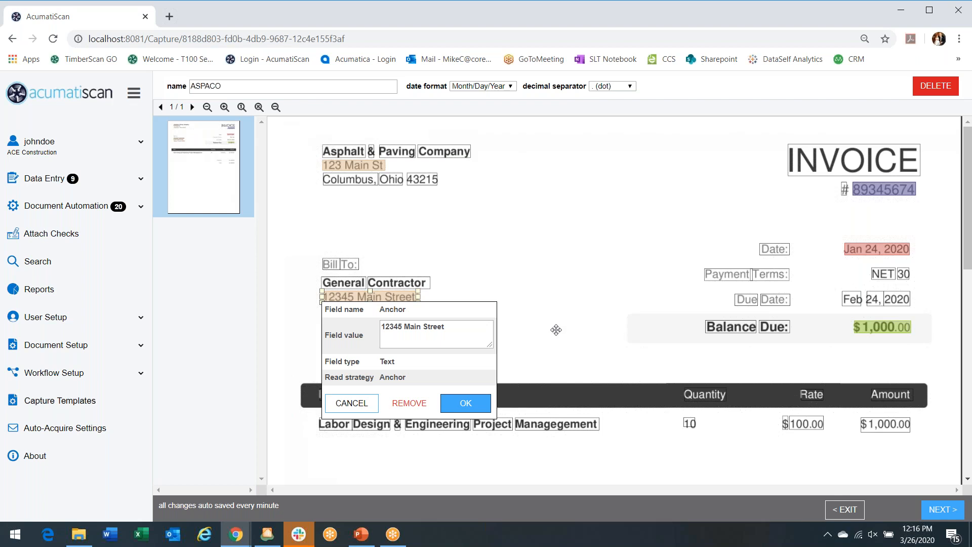
pyautogui.click(353, 404)
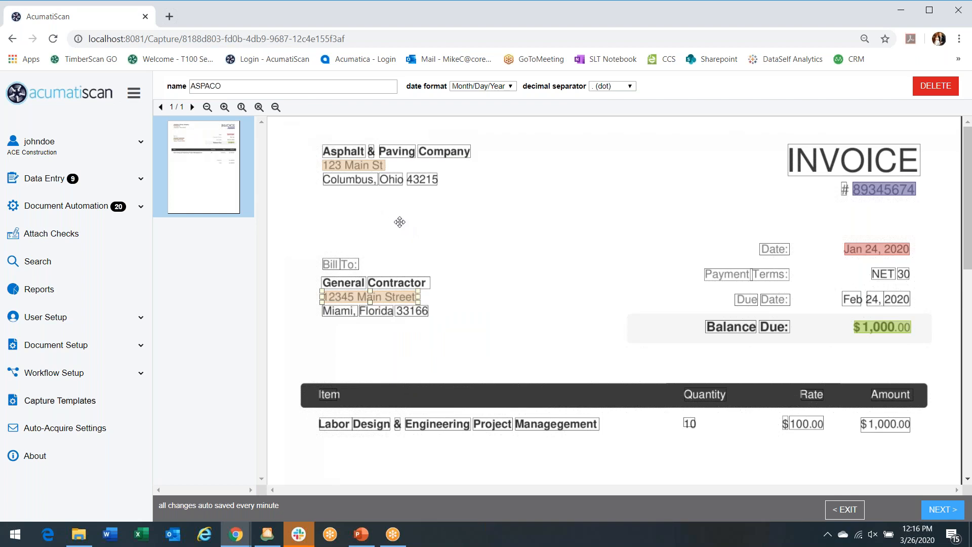
pyautogui.click(369, 296)
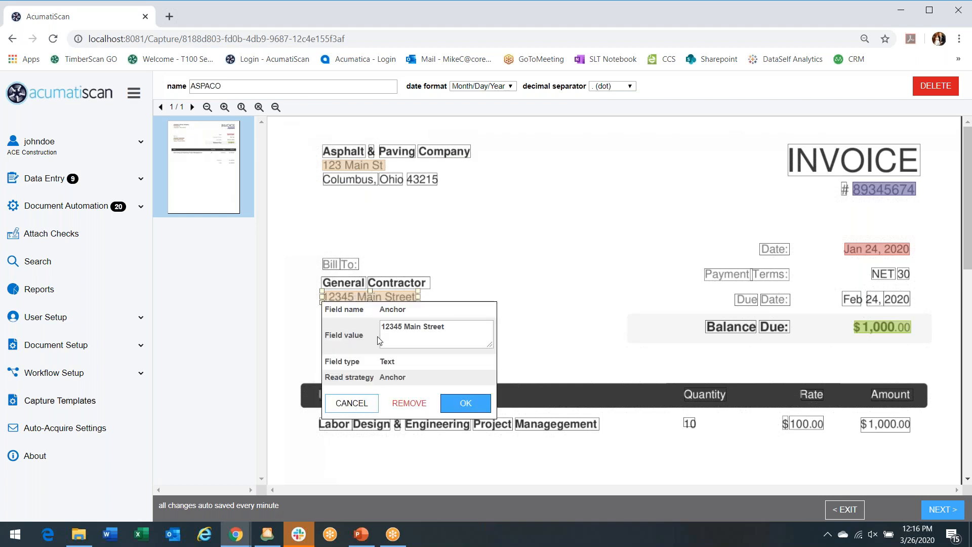
pyautogui.click(354, 403)
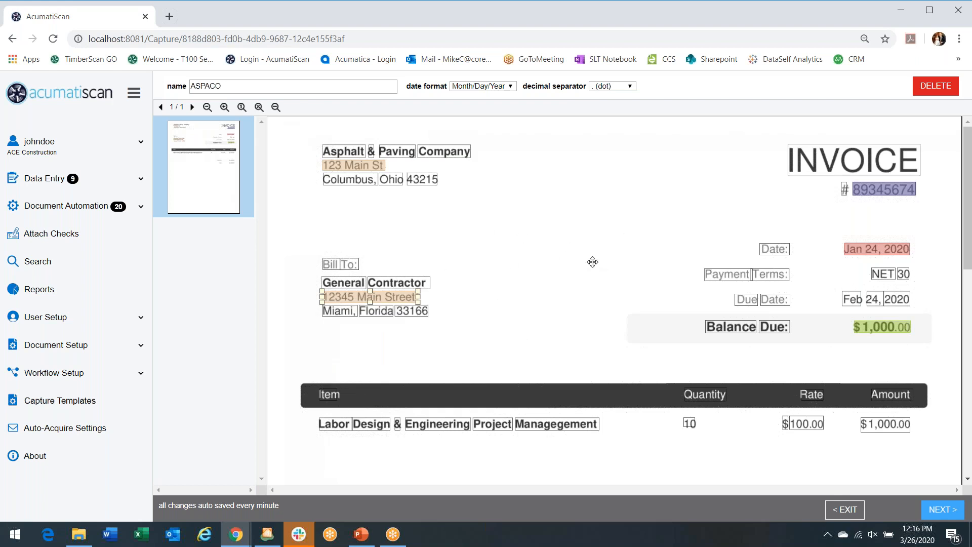
pyautogui.scroll(-3, 642, 240)
pyautogui.scroll(3, 643, 228)
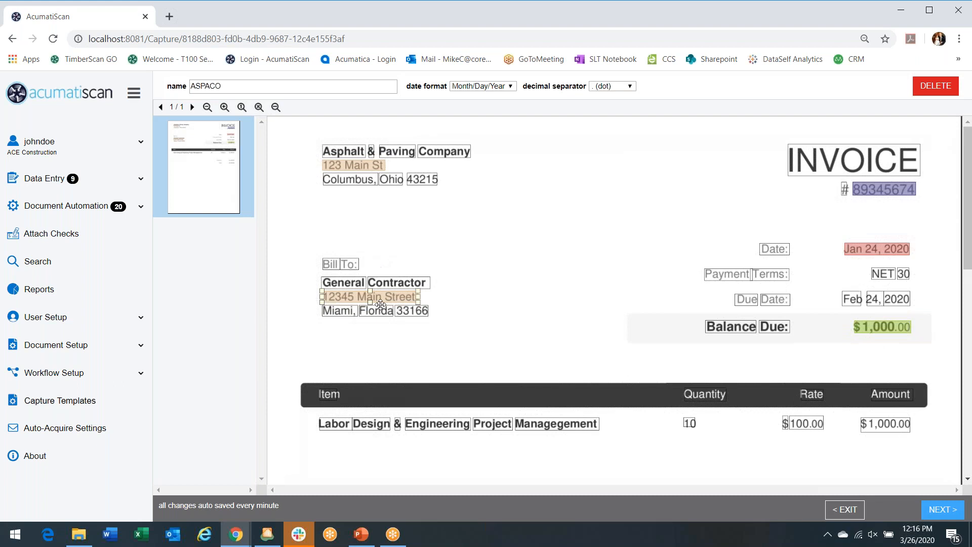
pyautogui.click(844, 509)
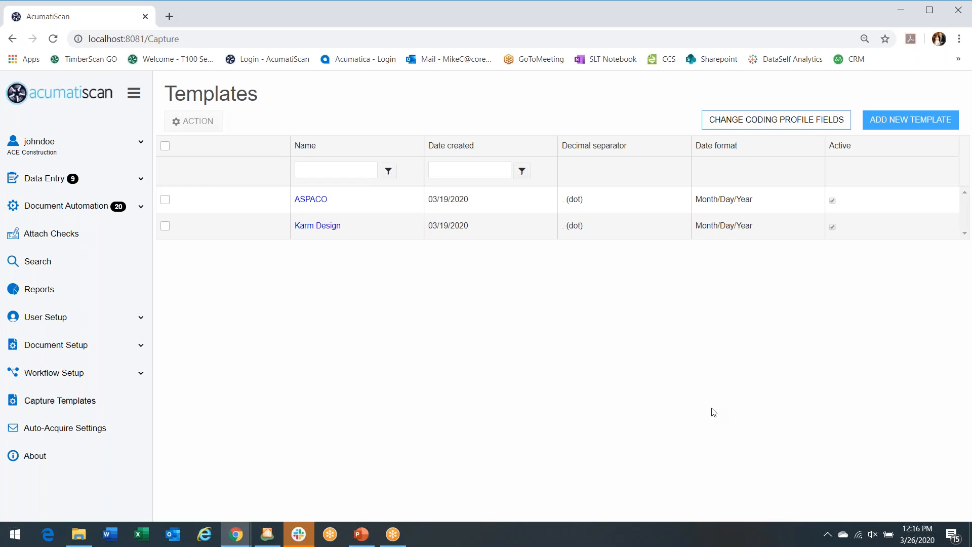
# Step: Create and save a new capture template named Payne from the file 2_payne.pdf
pyautogui.click(896, 121)
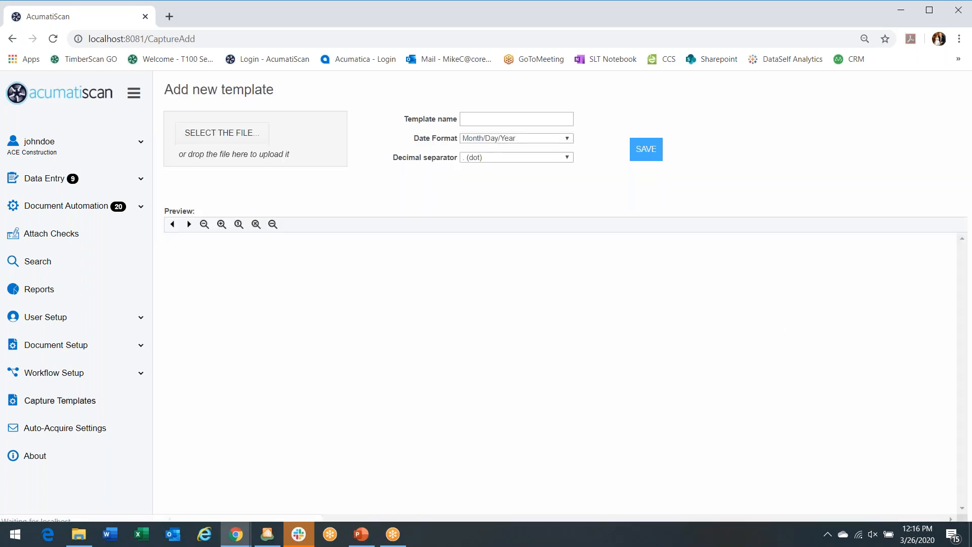
pyautogui.click(481, 120)
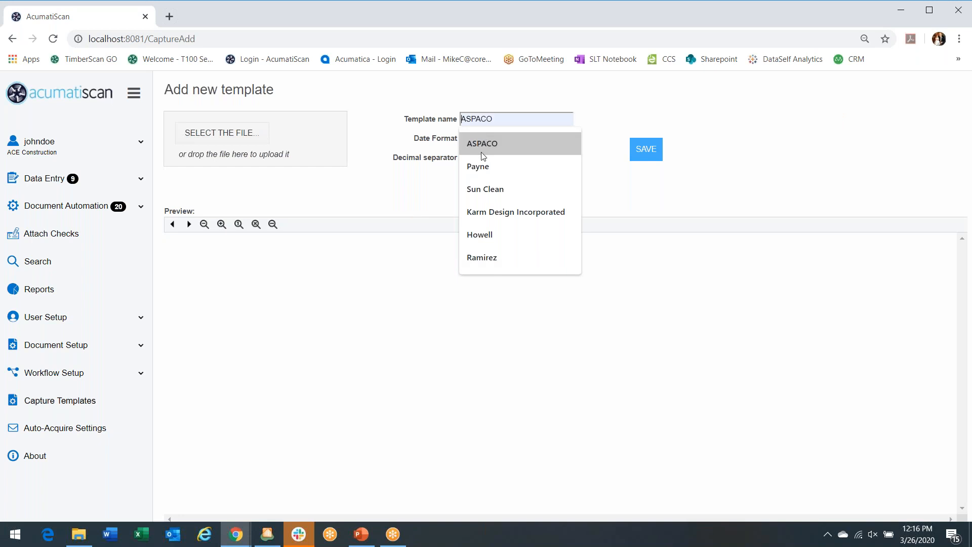
pyautogui.click(484, 168)
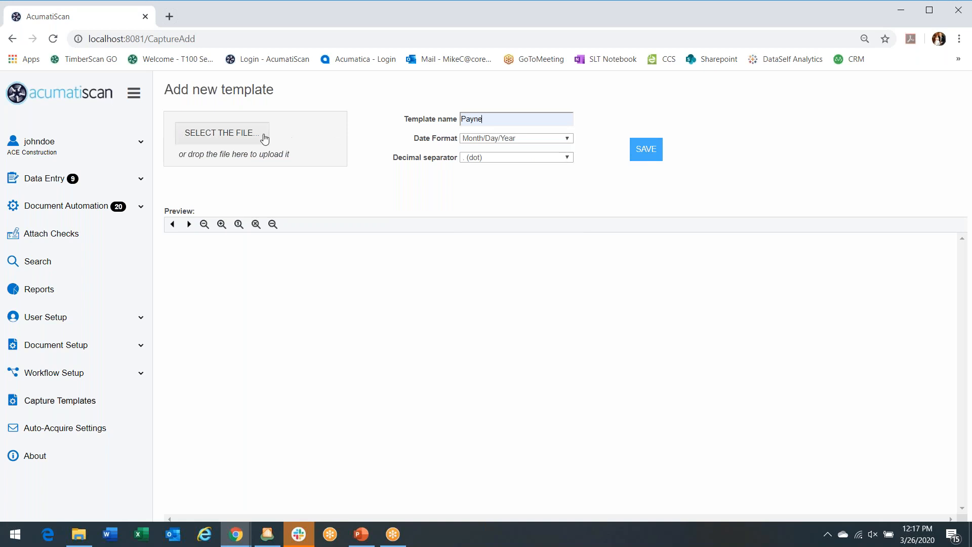
pyautogui.click(253, 135)
pyautogui.click(162, 87)
pyautogui.click(620, 282)
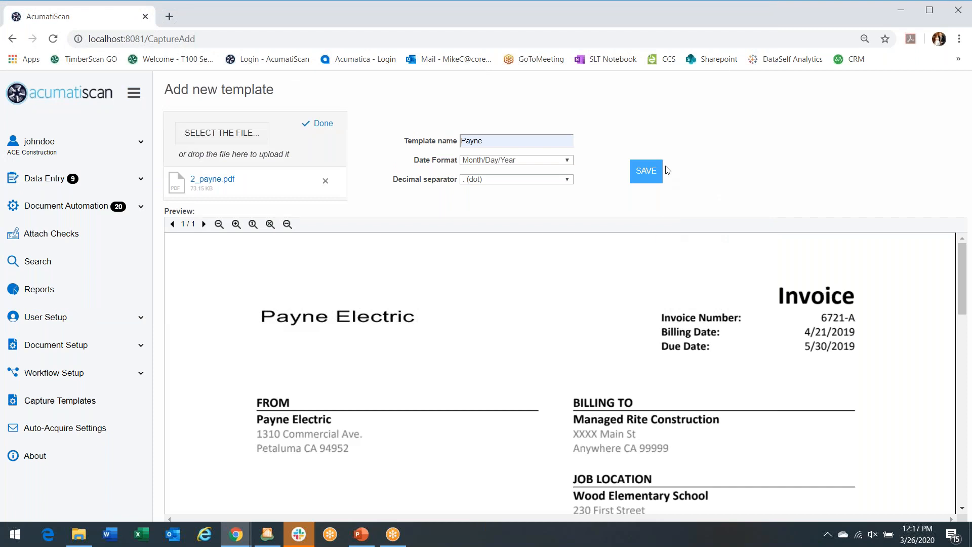
pyautogui.click(650, 173)
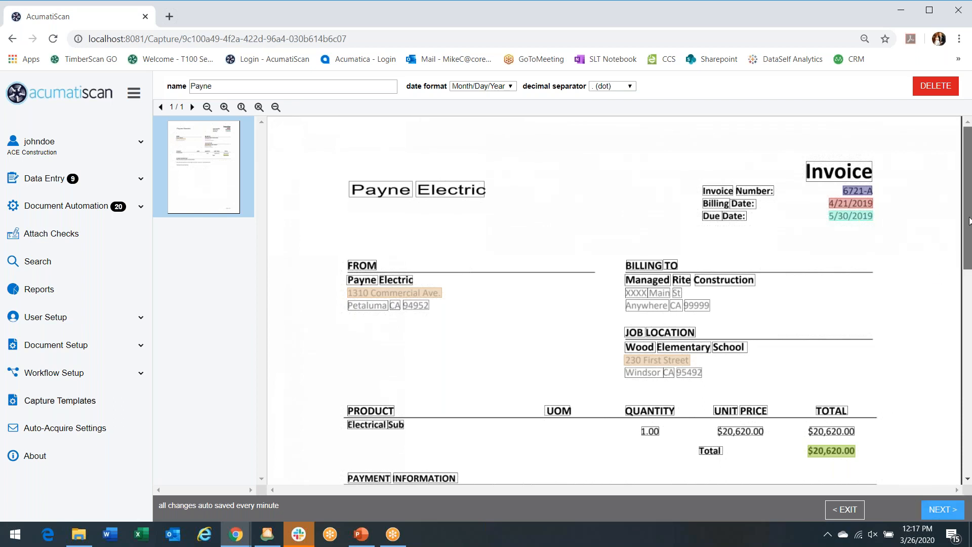
# Step: Review the Payne template's mapped fields, continue to its coding profiles, and open the Default profile for editing
pyautogui.moveTo(969, 221)
pyautogui.mouseDown()
pyautogui.moveTo(968, 316)
pyautogui.moveTo(966, 218)
pyautogui.mouseUp()
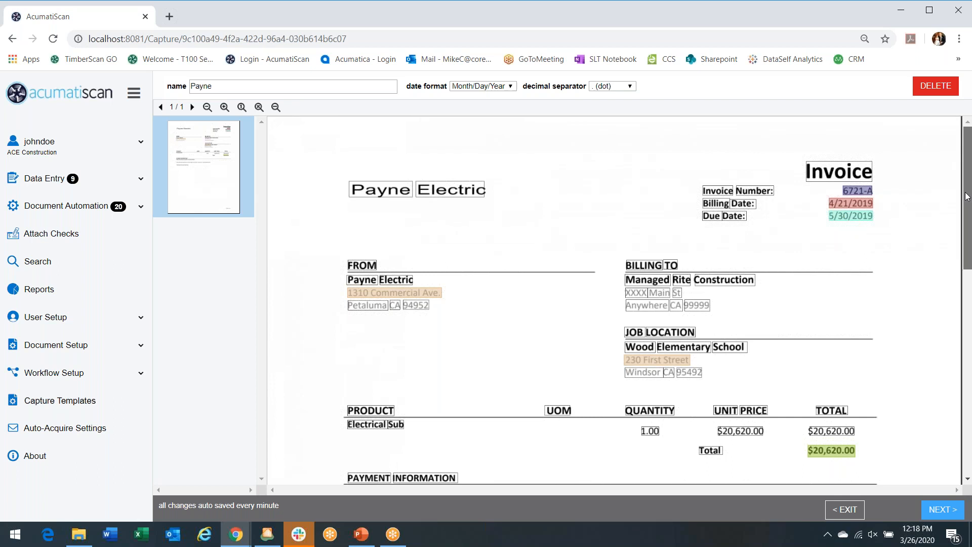
pyautogui.click(945, 510)
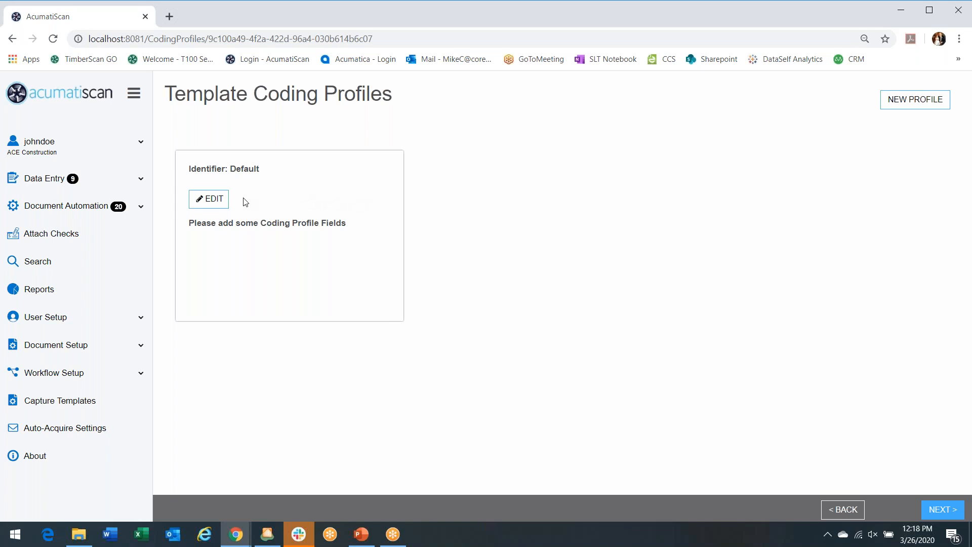
pyautogui.click(212, 200)
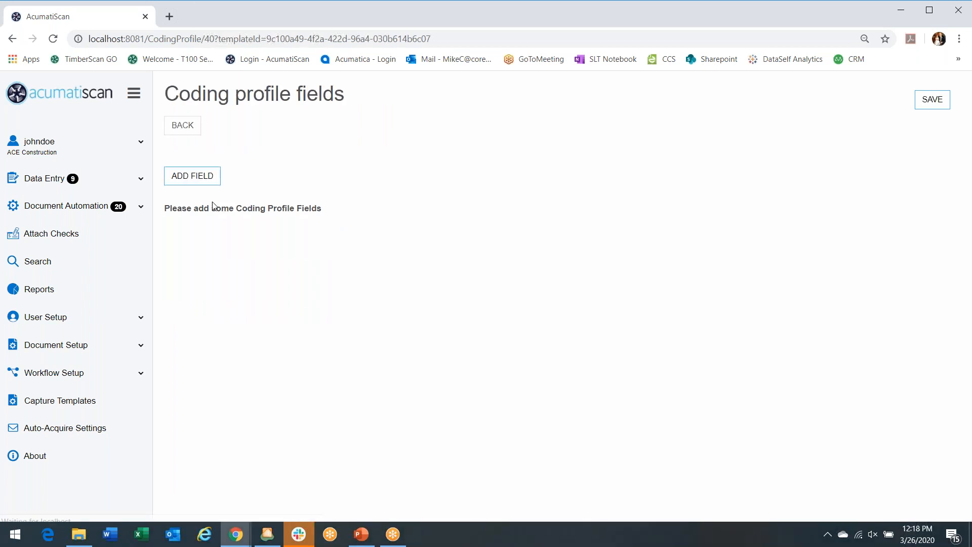
# Step: Add a Vendor field of type Fixed to the coding profile
pyautogui.click(202, 176)
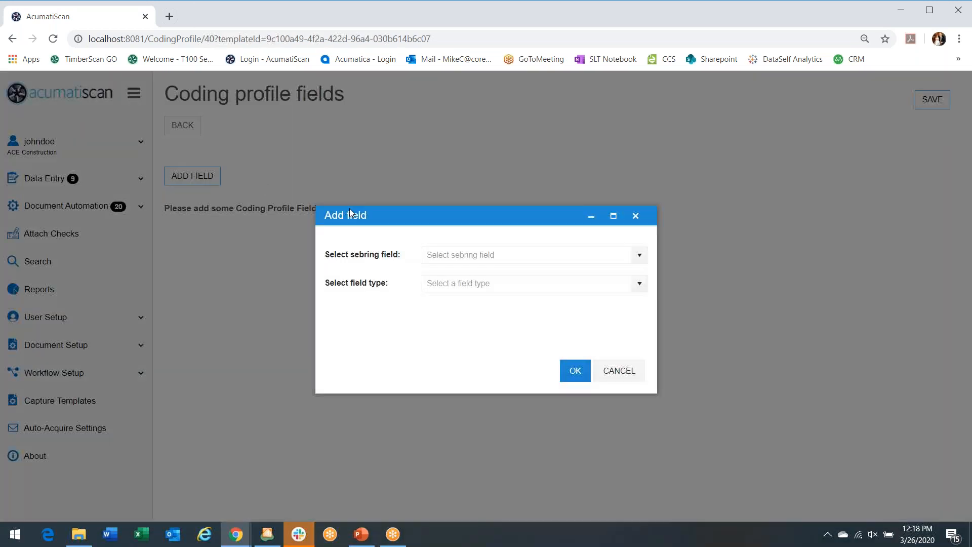
pyautogui.click(642, 258)
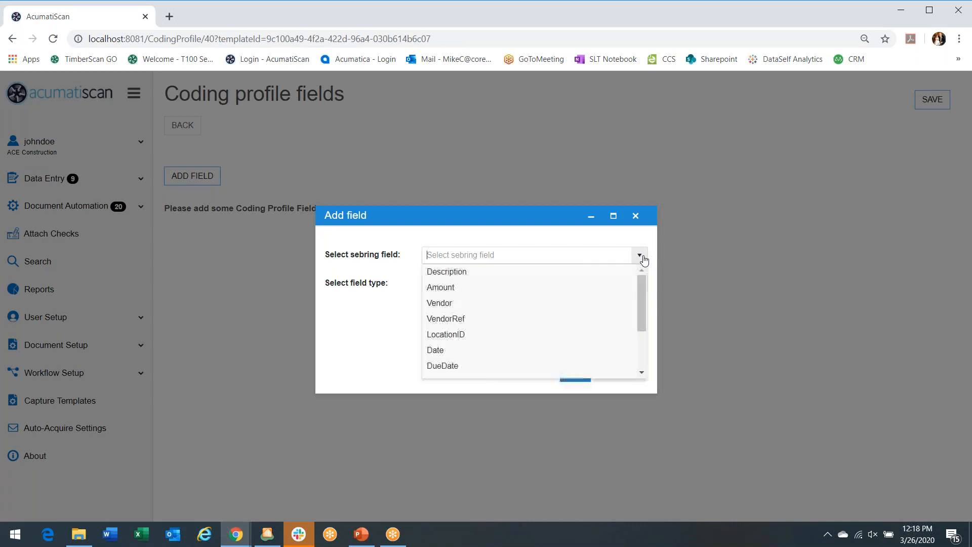
pyautogui.click(460, 304)
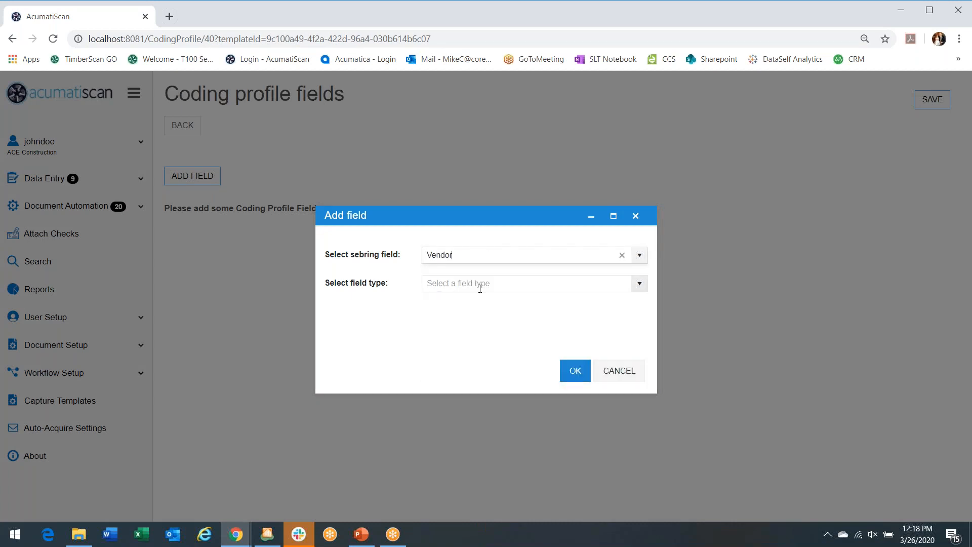
pyautogui.click(640, 284)
pyautogui.click(435, 301)
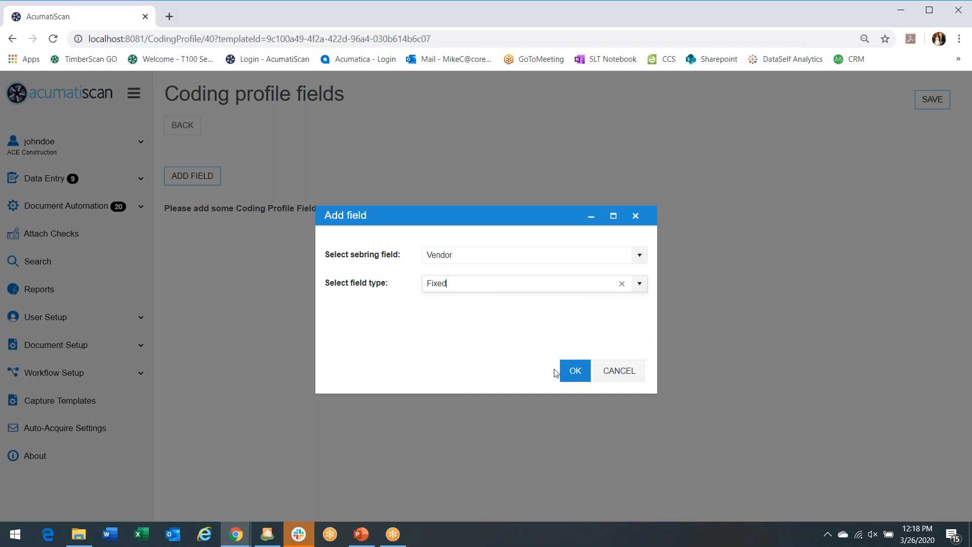
pyautogui.click(575, 371)
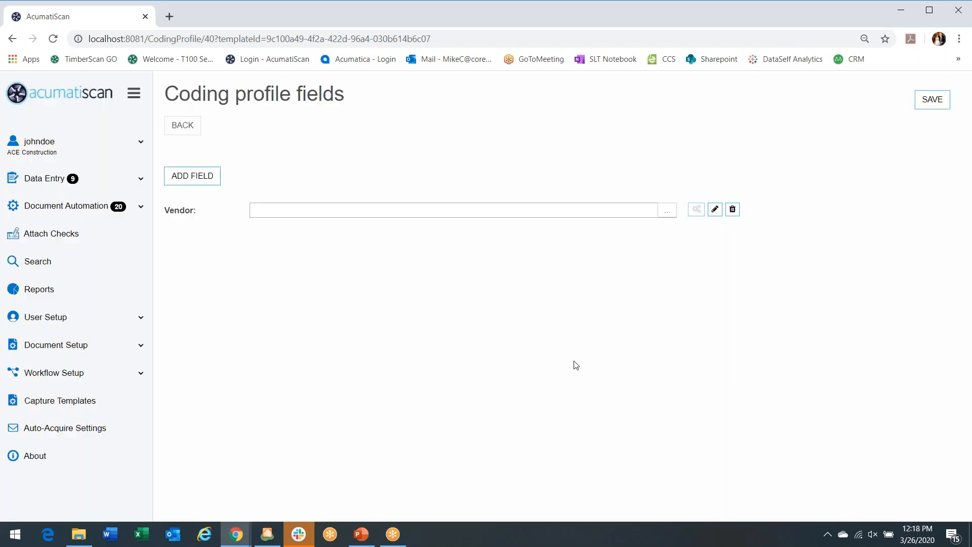
# Step: Look up the vendor list for the coding profile's Vendor field and assign ELECCO (Florida Electrical)
pyautogui.click(665, 212)
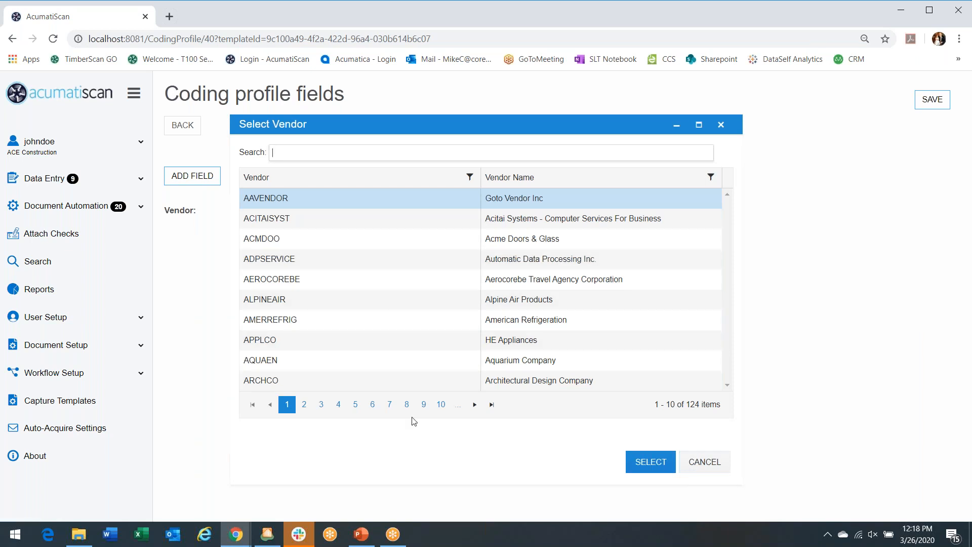
pyautogui.click(372, 405)
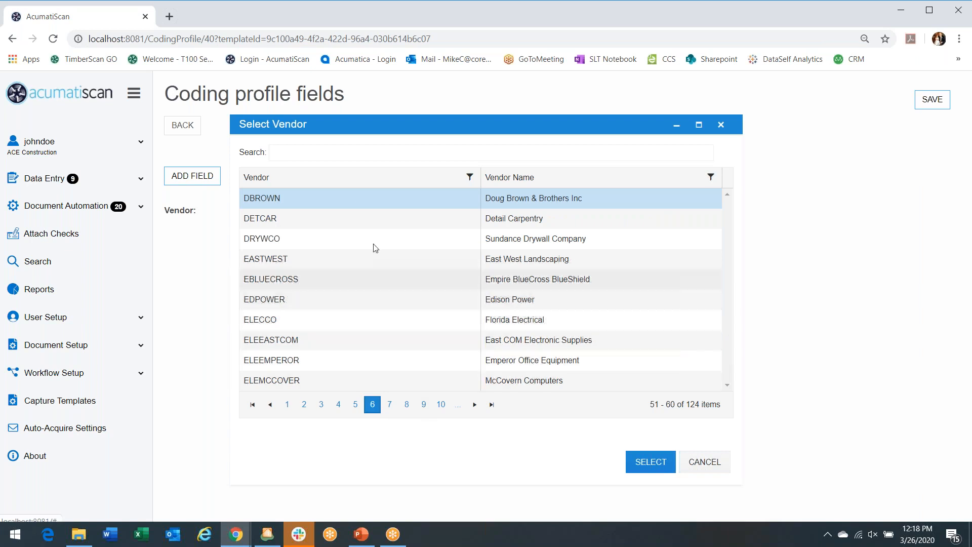
pyautogui.click(288, 158)
pyautogui.write('pa')
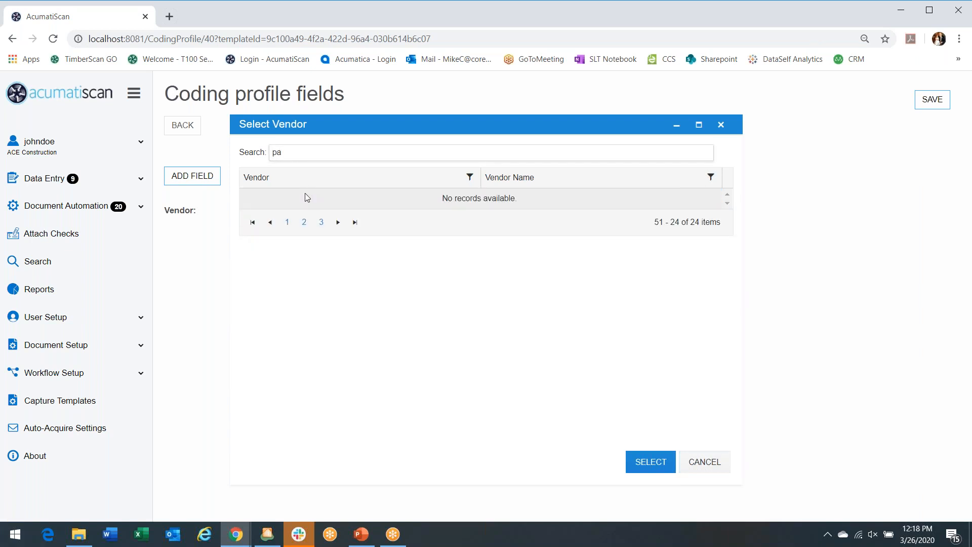
pyautogui.press('BackSpace')
pyautogui.press('BackSpace')
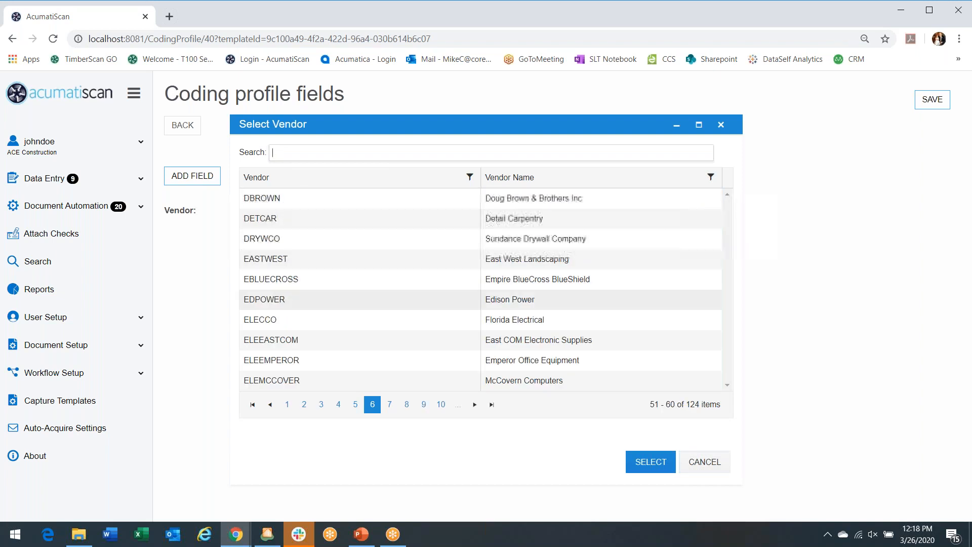
pyautogui.click(260, 319)
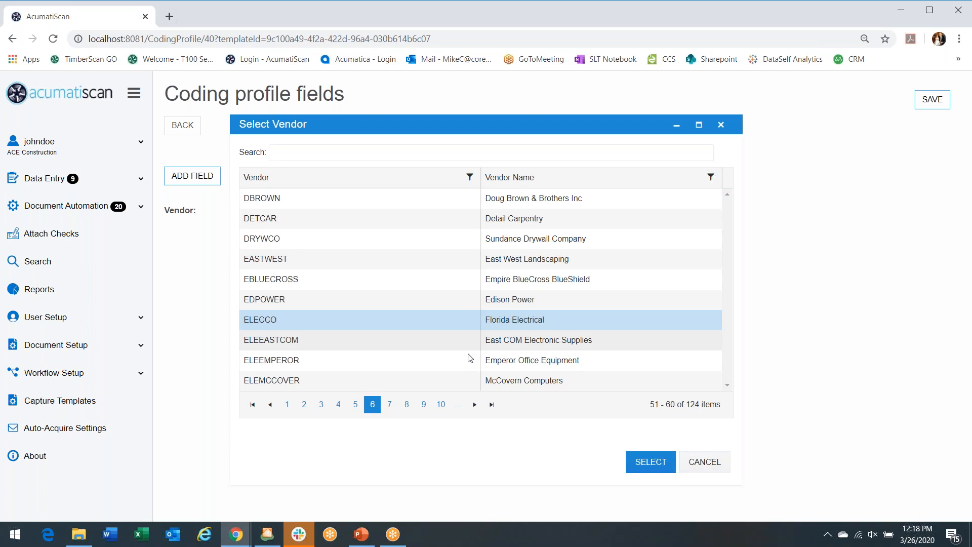
pyautogui.click(651, 463)
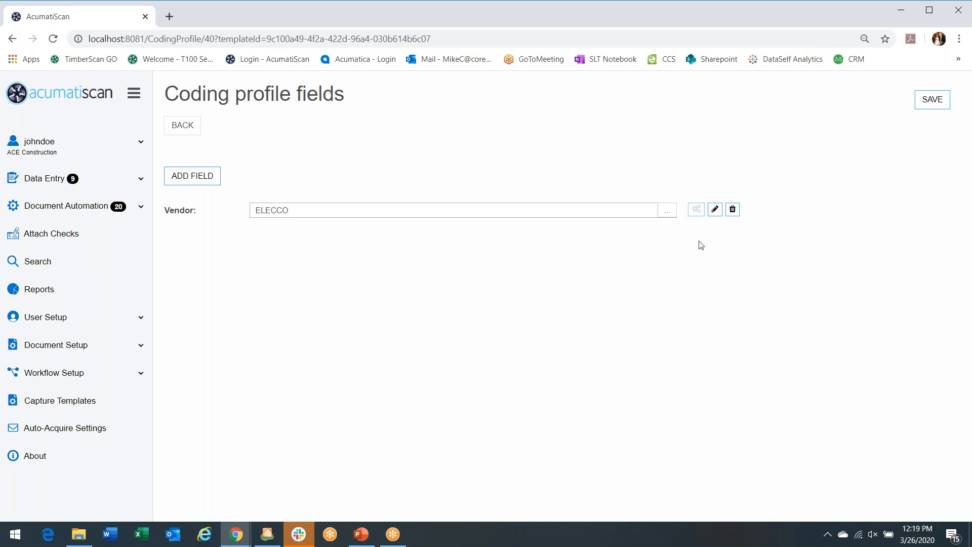
# Step: Save the coding profile, continue to the capture verification page, and finish the Payne template
pyautogui.click(931, 103)
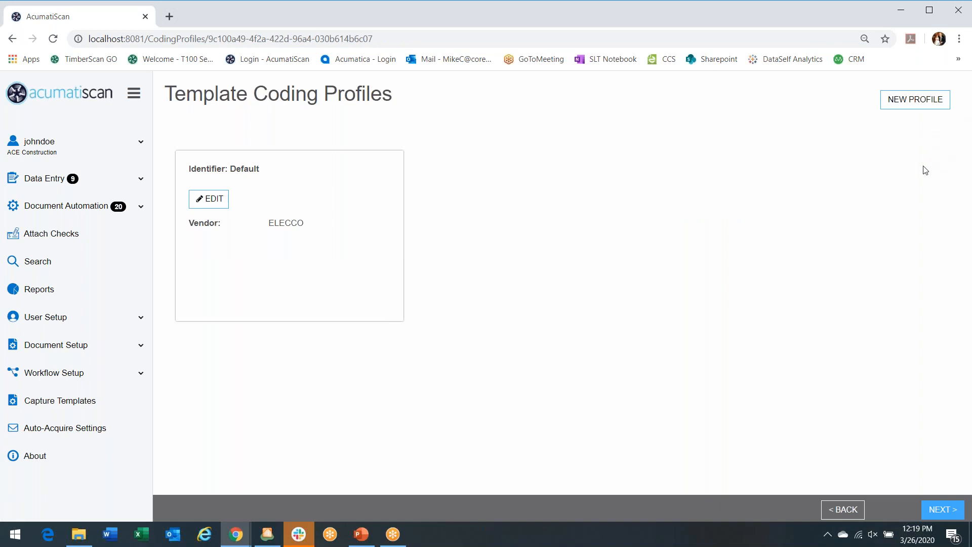
pyautogui.click(941, 509)
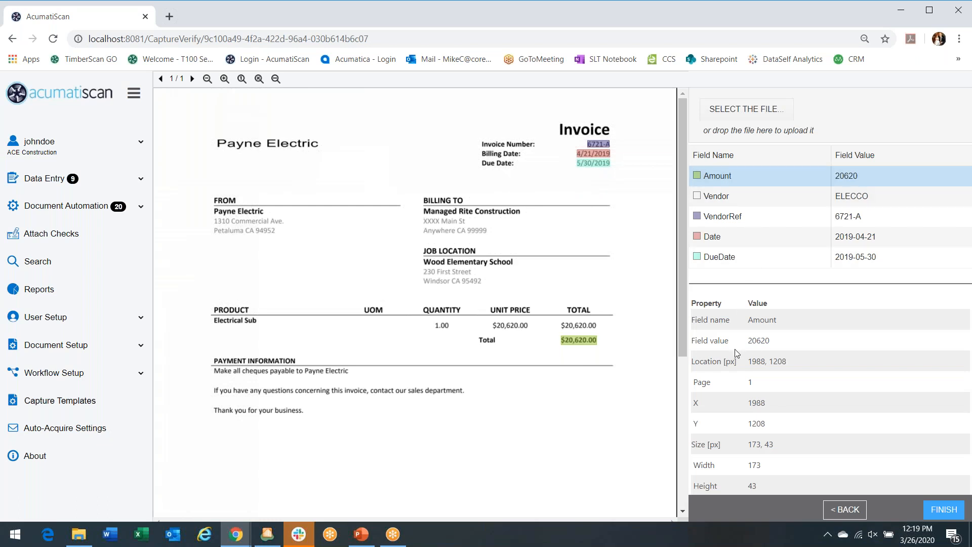
pyautogui.click(939, 510)
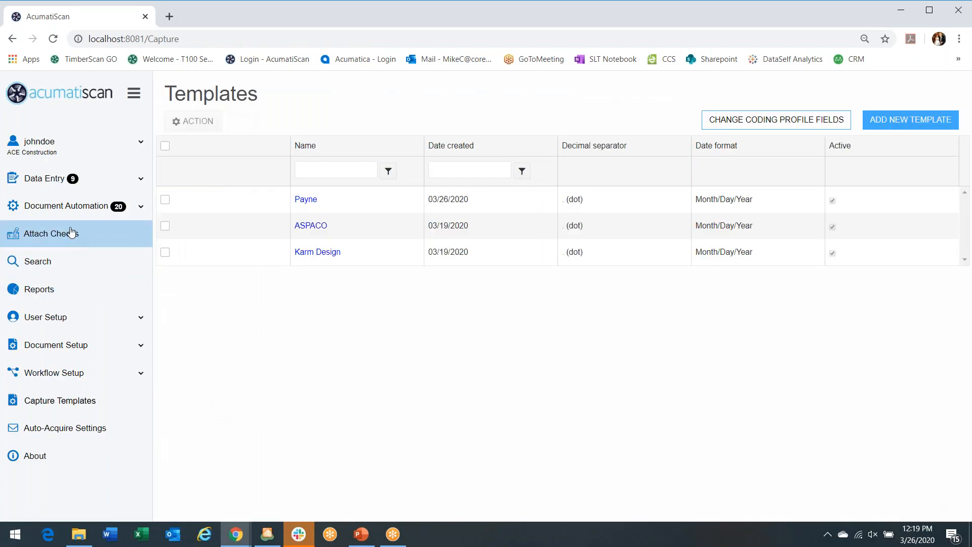
# Step: Go to A/P Invoice Entry, advance to the Payne Electric invoice, and reload its OCR data
pyautogui.click(56, 179)
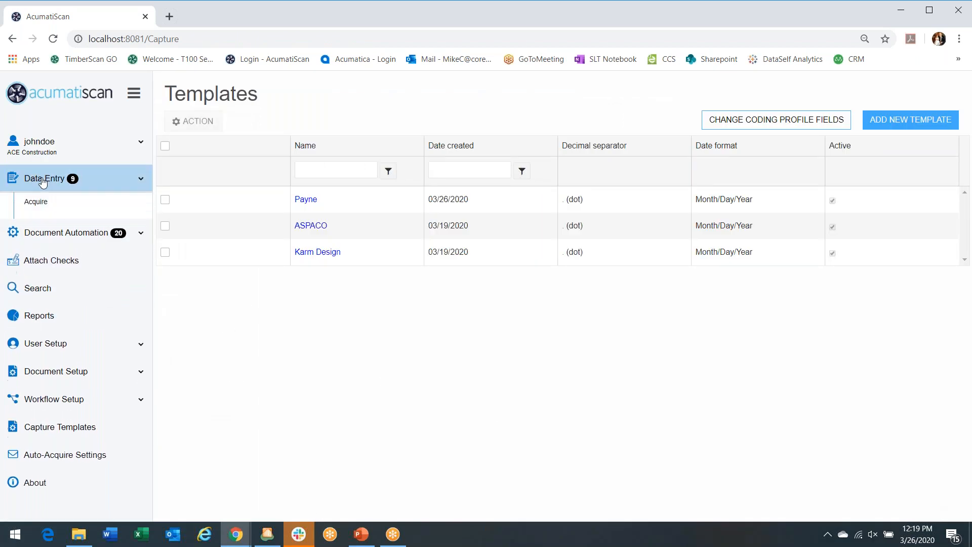
pyautogui.click(63, 282)
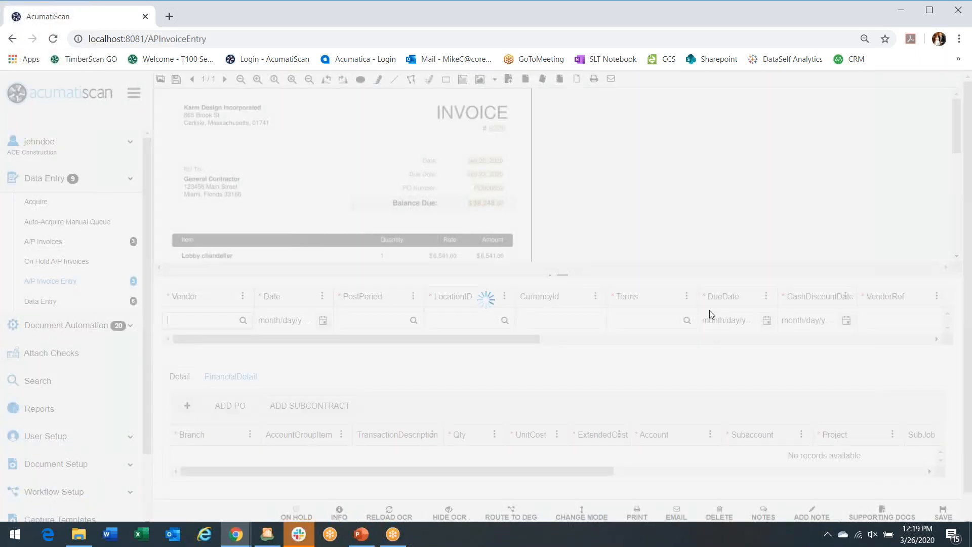
pyautogui.scroll(-1, 966, 191)
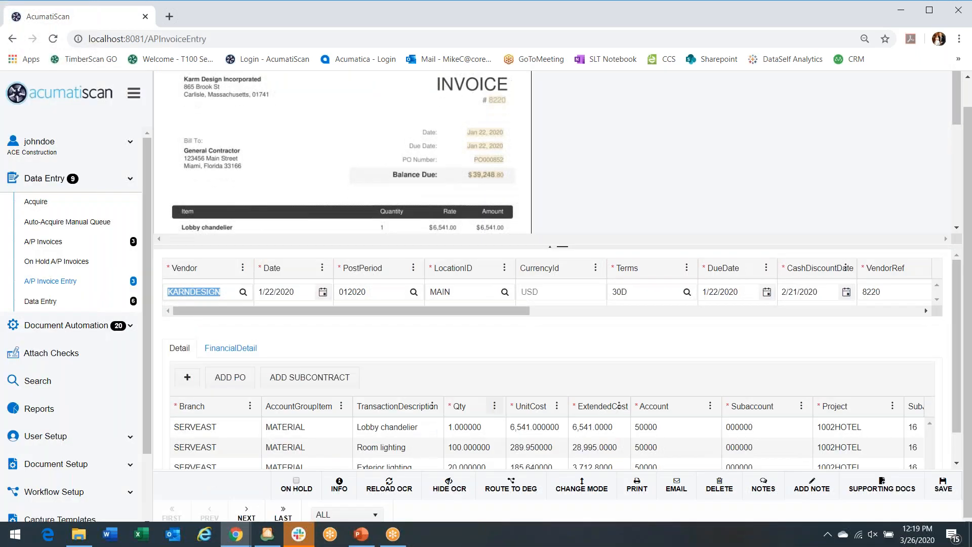
pyautogui.click(283, 516)
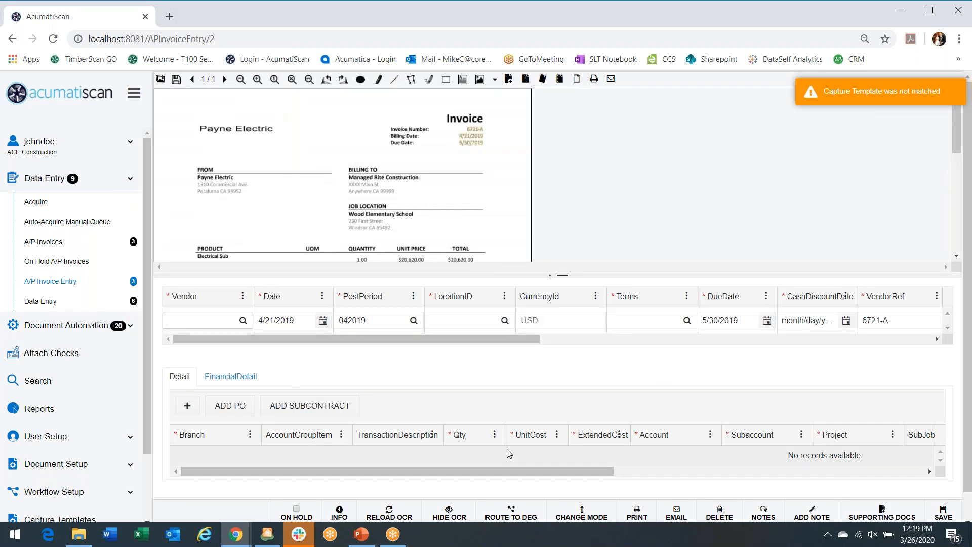
pyautogui.click(389, 516)
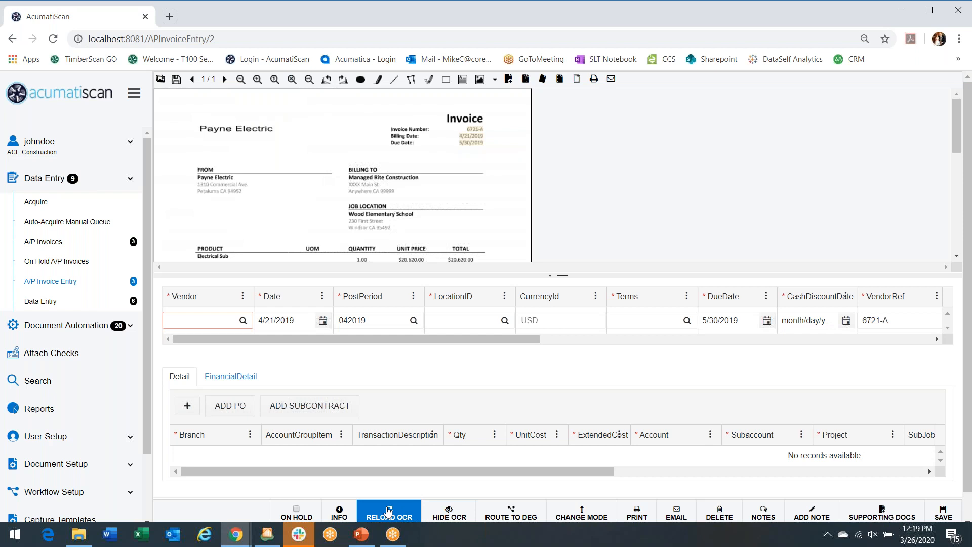
pyautogui.click(390, 510)
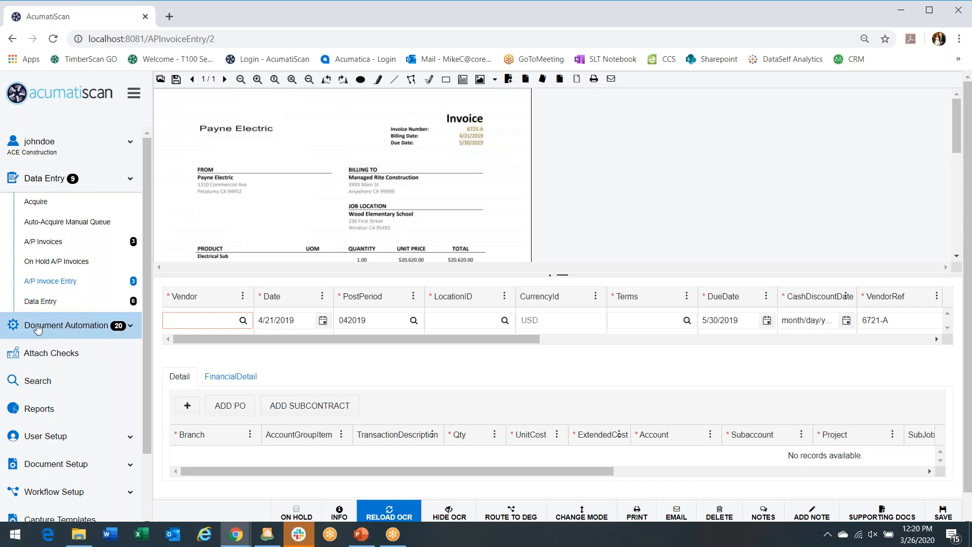
# Step: Open the Bill Status By User Report from the available reports
pyautogui.click(38, 327)
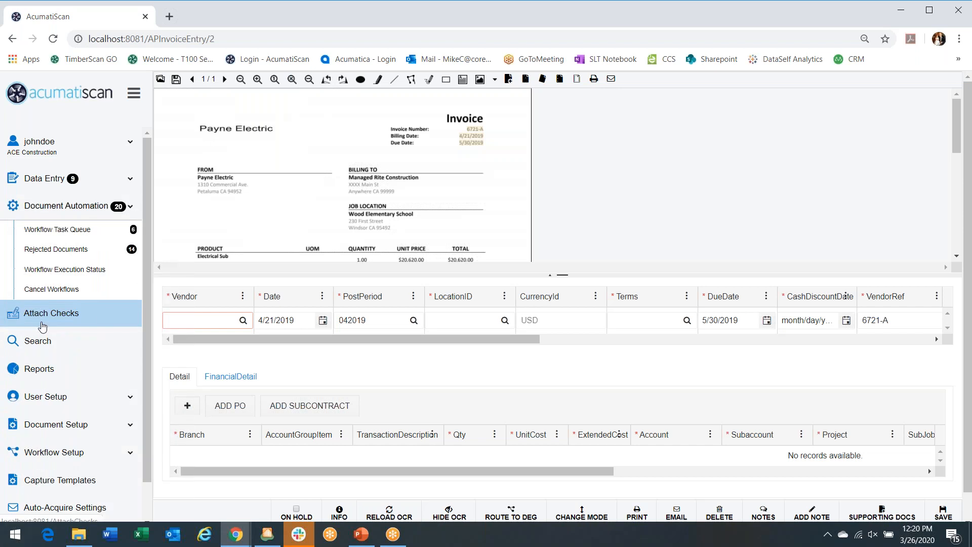
pyautogui.click(47, 370)
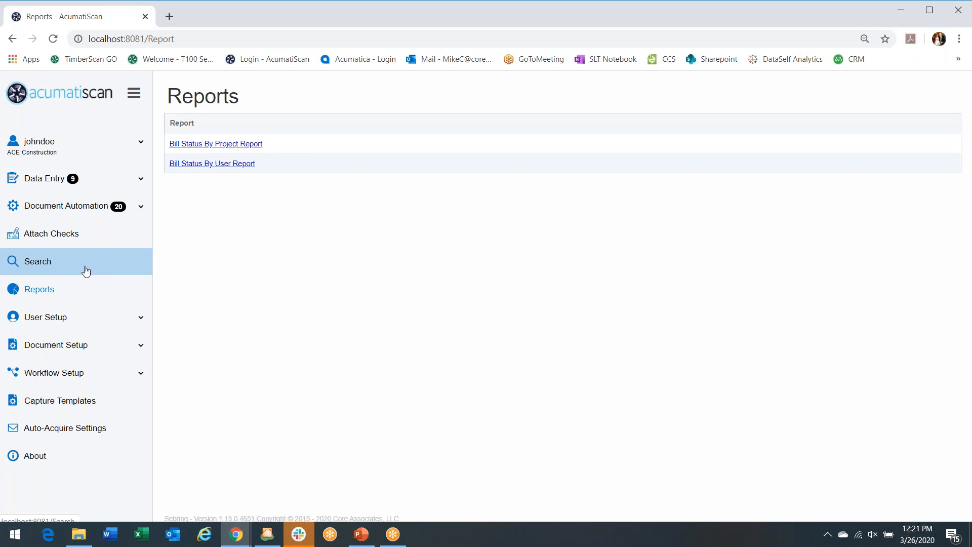
pyautogui.click(224, 164)
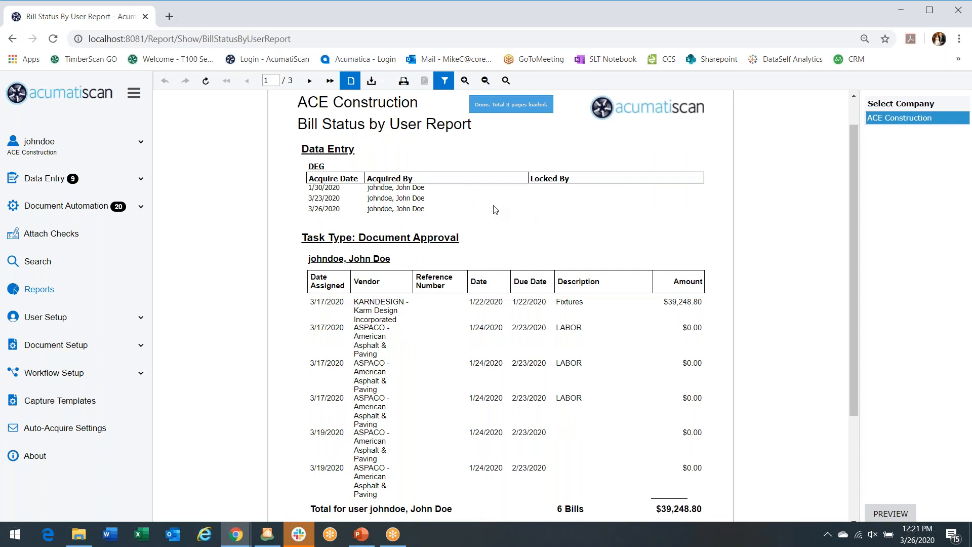
# Step: Examine the first page of the Bill Status by User Report, including its data entry, document approval and rejected bills sections
pyautogui.scroll(-3, 495, 209)
pyautogui.scroll(4, 495, 209)
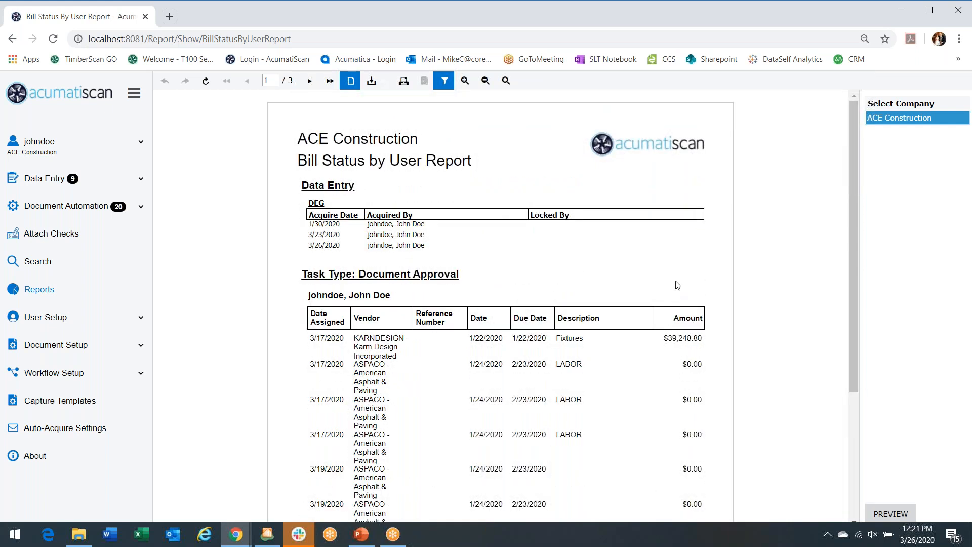
pyautogui.scroll(-2, 685, 275)
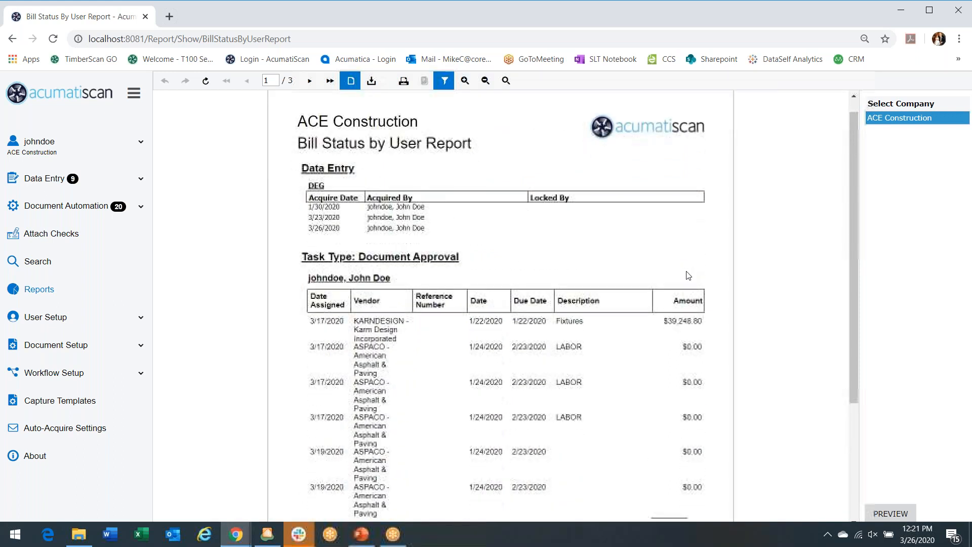
pyautogui.scroll(-5, 685, 273)
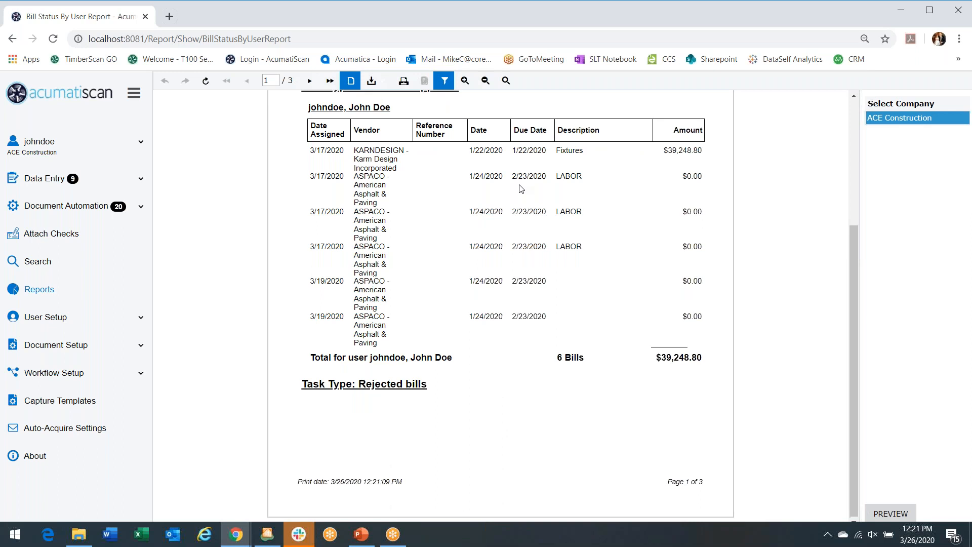
pyautogui.scroll(1, 522, 189)
pyautogui.scroll(3, 521, 188)
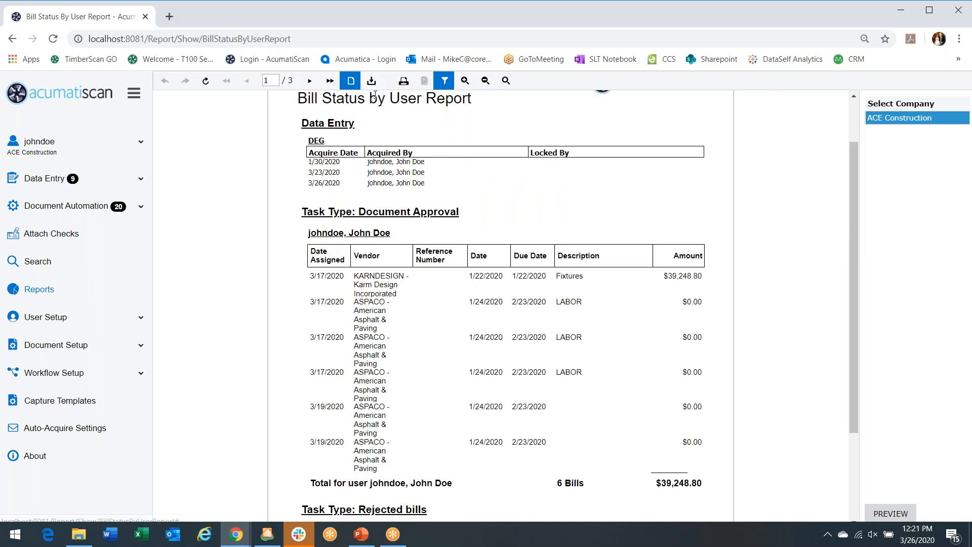
pyautogui.click(371, 80)
pyautogui.scroll(3, 626, 213)
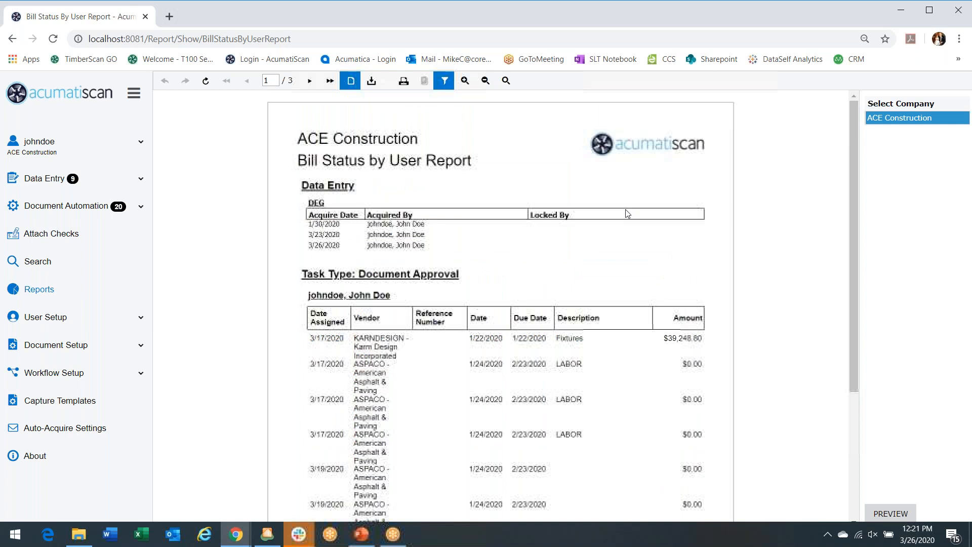
pyautogui.scroll(-3, 626, 213)
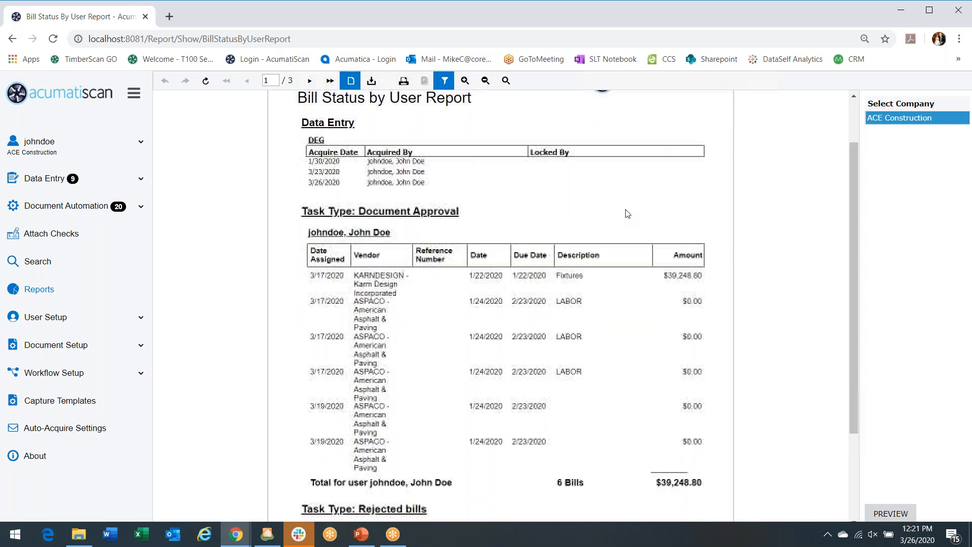
pyautogui.scroll(3, 627, 213)
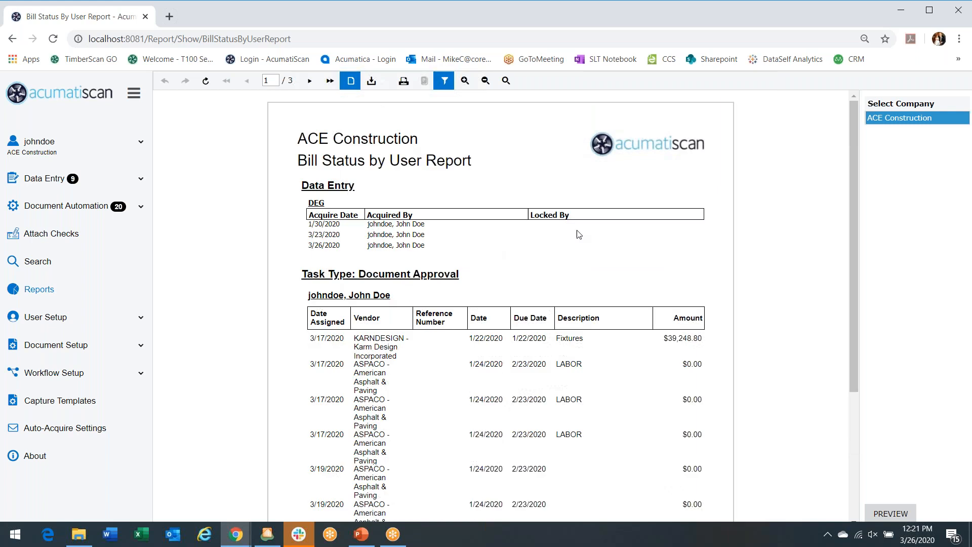
pyautogui.scroll(-1, 780, 224)
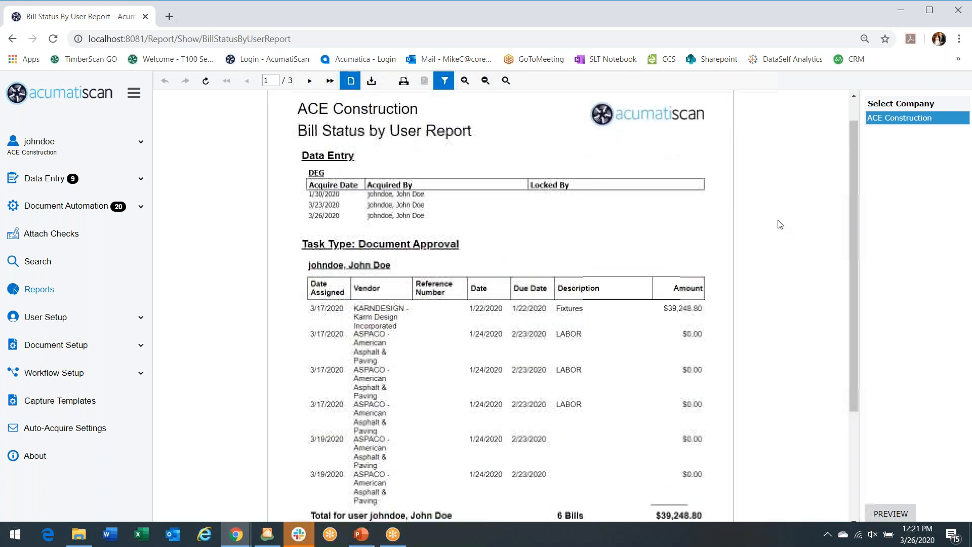
pyautogui.scroll(1, 636, 246)
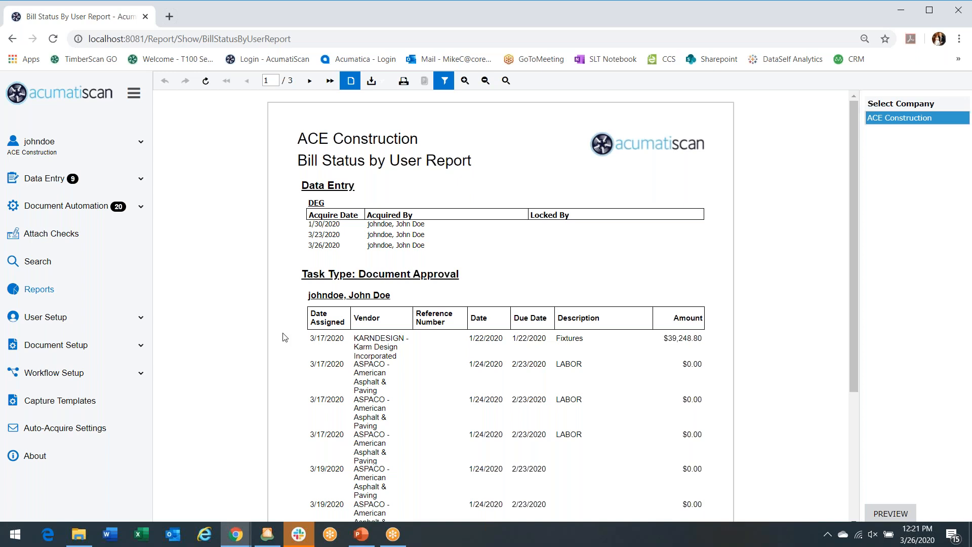
# Step: Open Workflow Execution Status, expand the Bill document type, and sort its bills by Date in ascending order
pyautogui.click(65, 208)
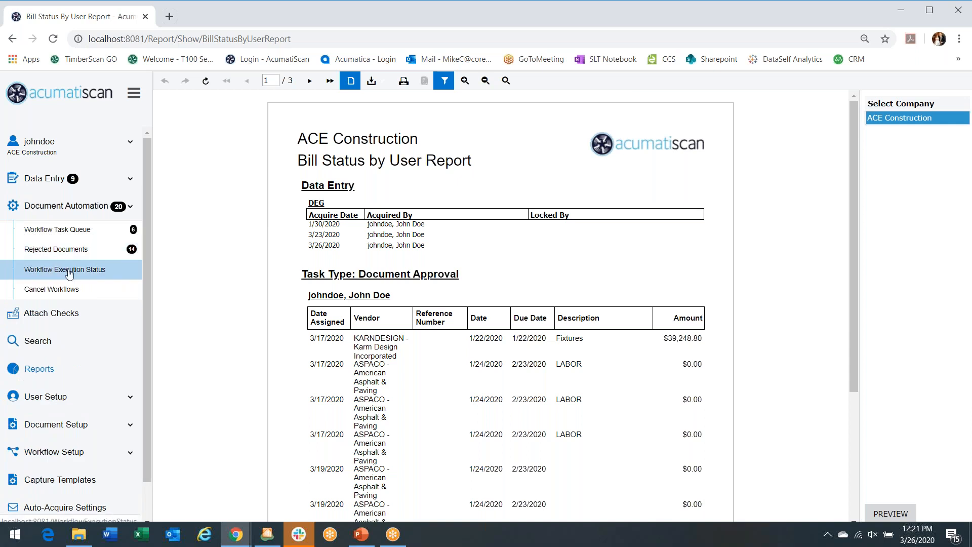
pyautogui.click(70, 270)
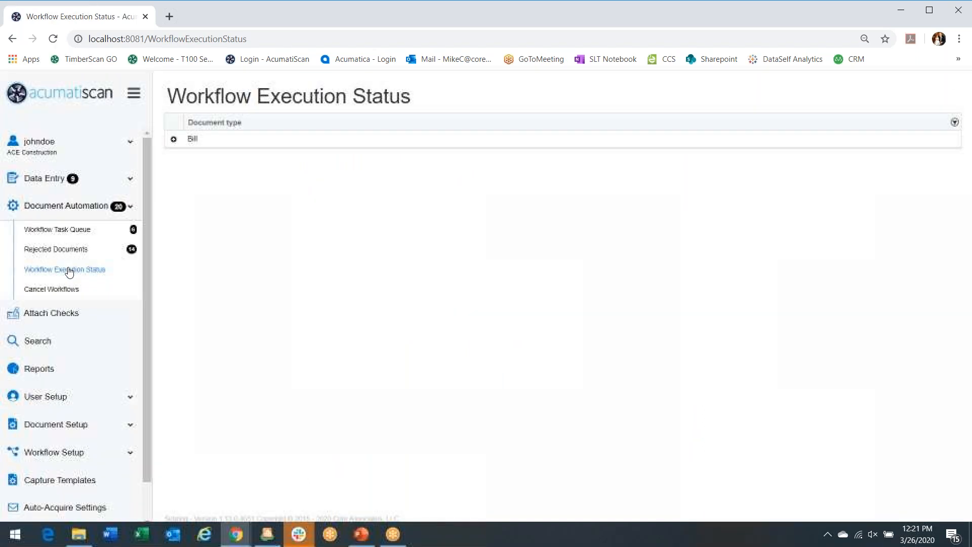
pyautogui.click(173, 141)
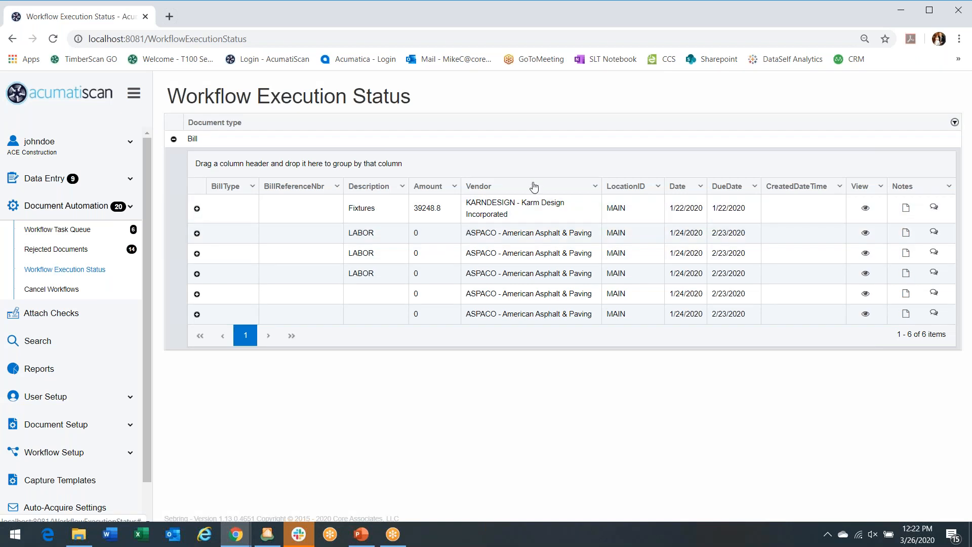
pyautogui.moveTo(532, 186); pyautogui.dragTo(600, 193)
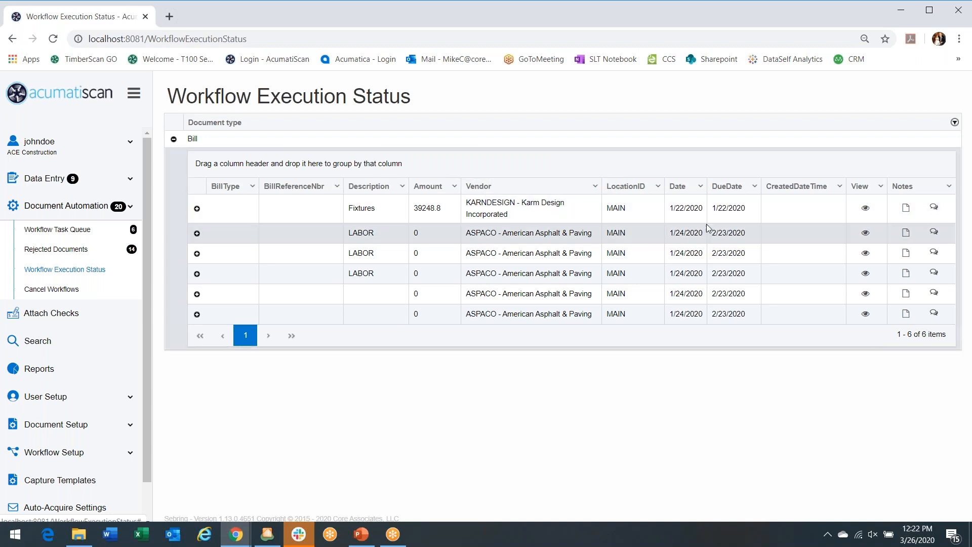
pyautogui.click(698, 190)
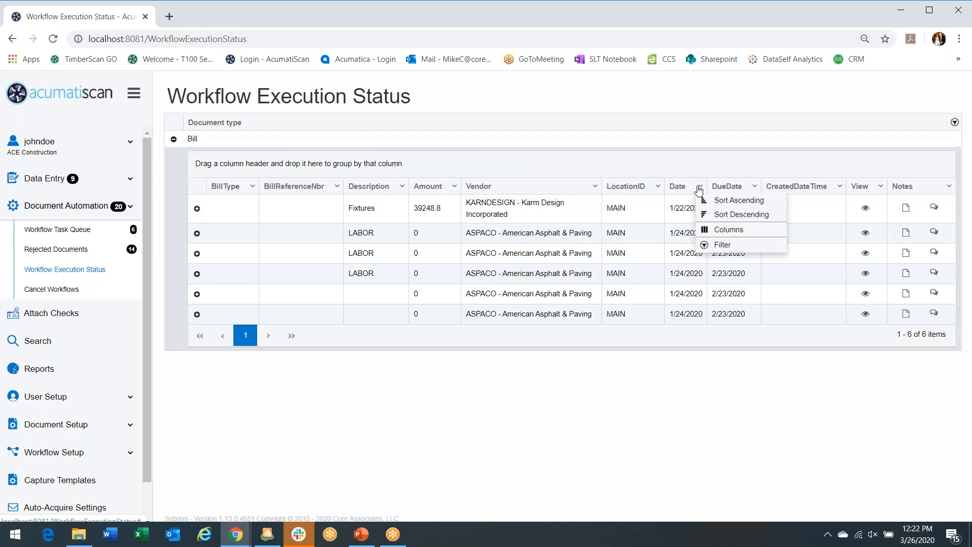
pyautogui.click(680, 189)
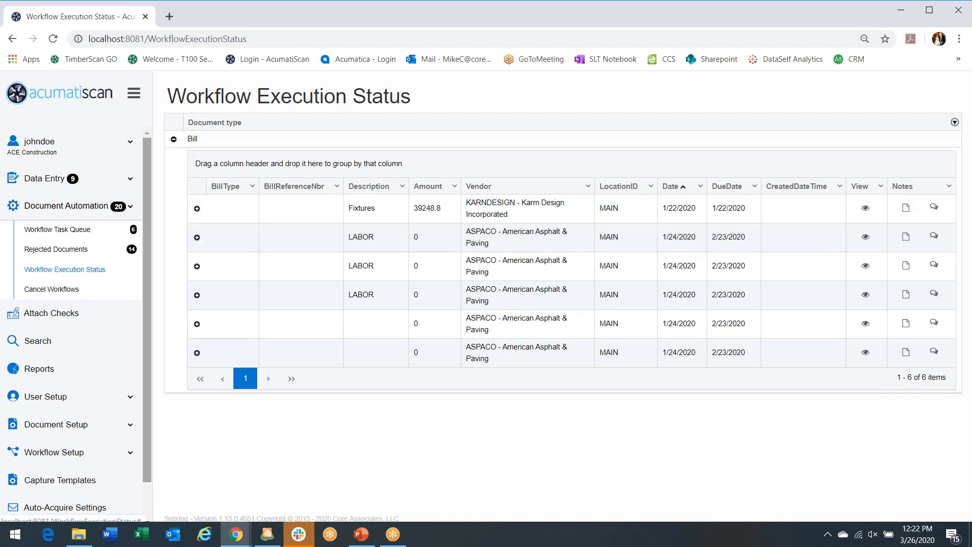
# Step: Open the Workflow Task Queue, switch to Acumatica's Bills and Adjustments list, and open bill 001679
pyautogui.click(74, 232)
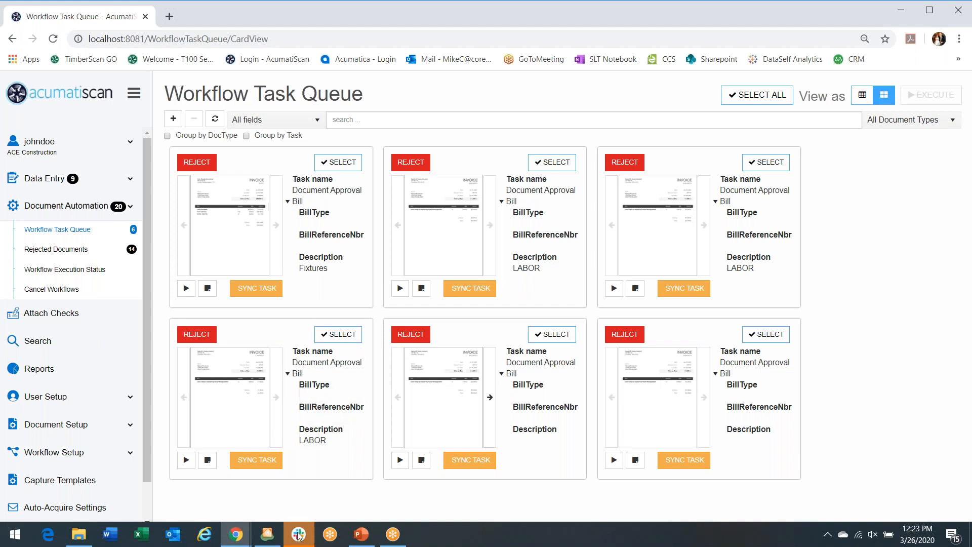
pyautogui.moveTo(236, 534)
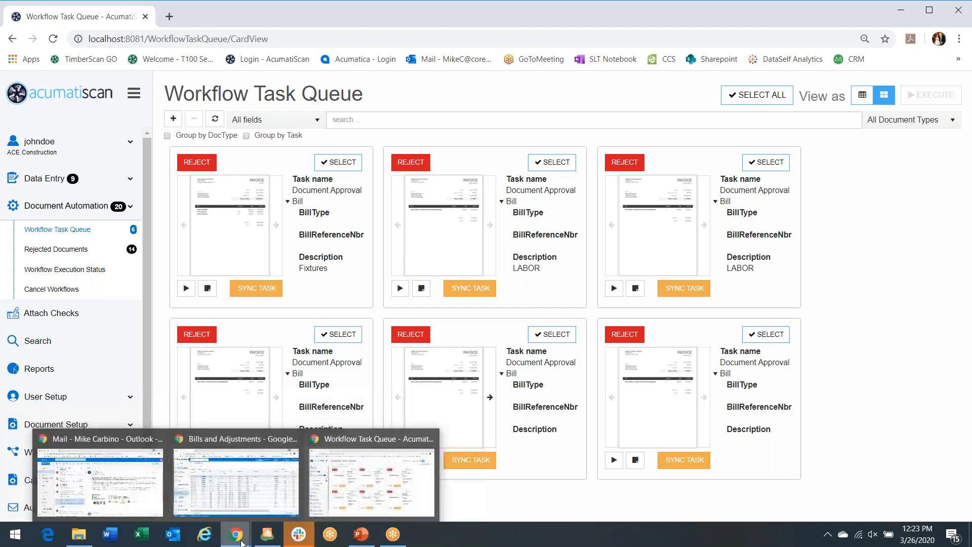
pyautogui.click(227, 495)
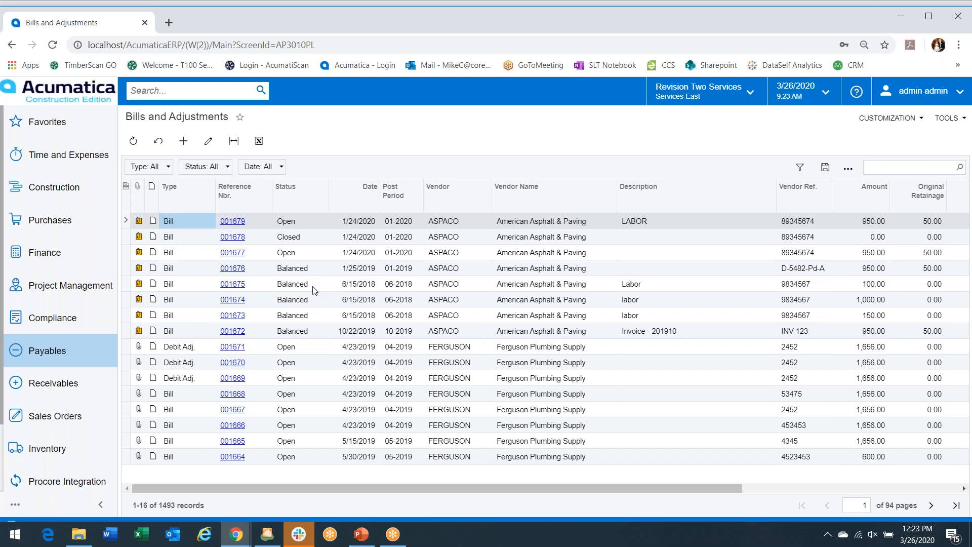
pyautogui.moveTo(237, 541)
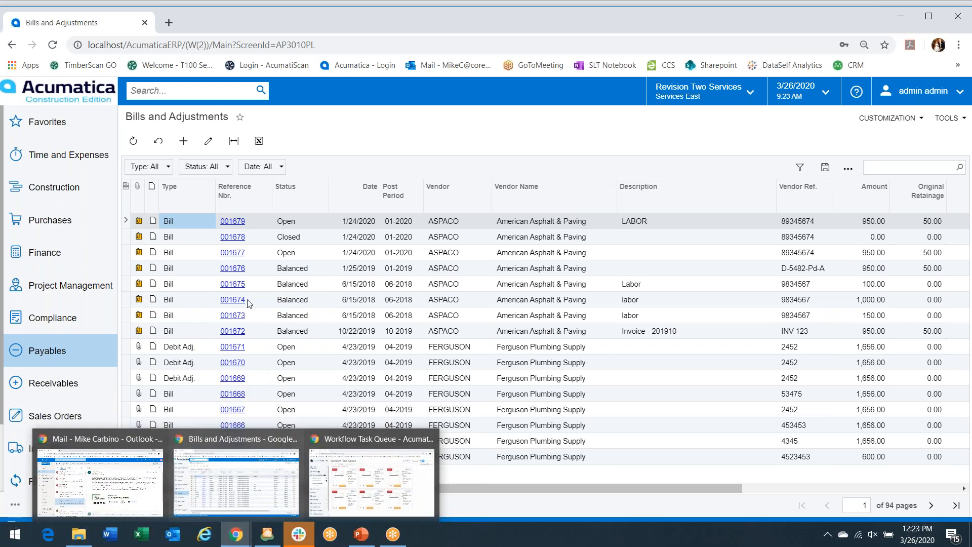
pyautogui.click(234, 223)
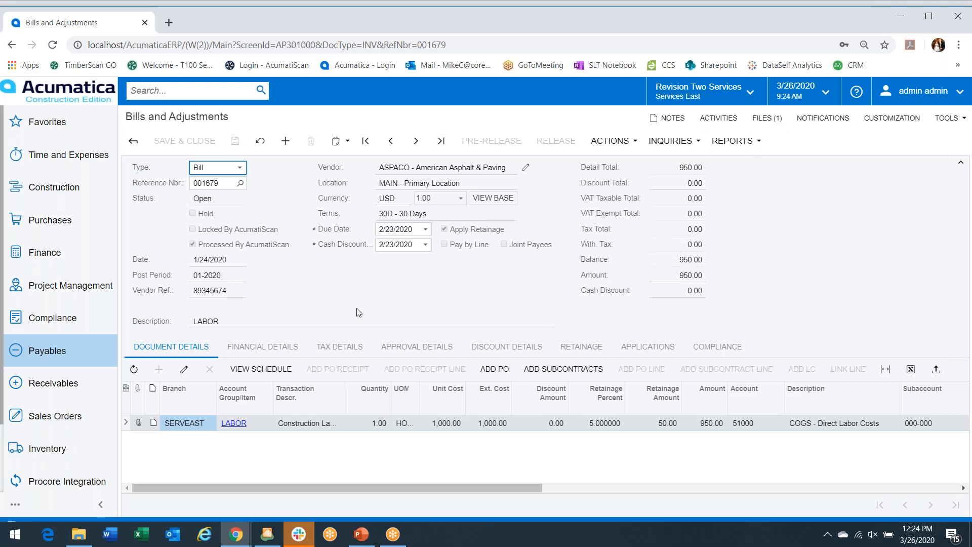
# Step: View both pages of the bill's attached file Bill_001679_49.tif, and close the image and the file list
pyautogui.click(761, 119)
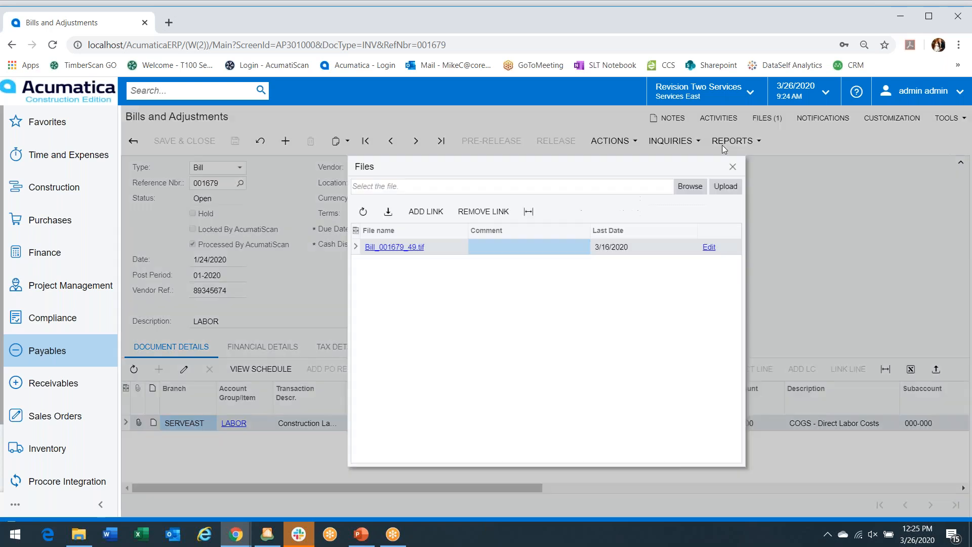
pyautogui.click(388, 248)
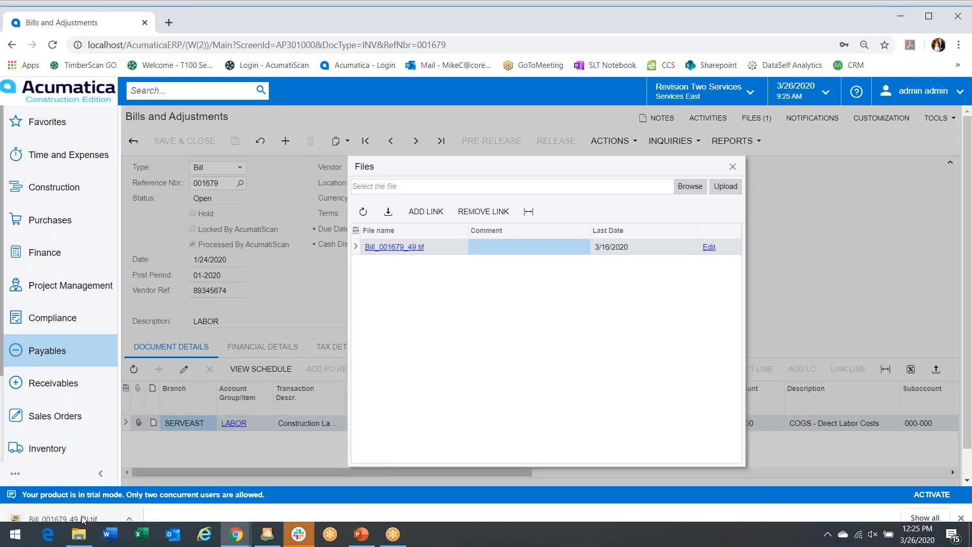
pyautogui.click(61, 518)
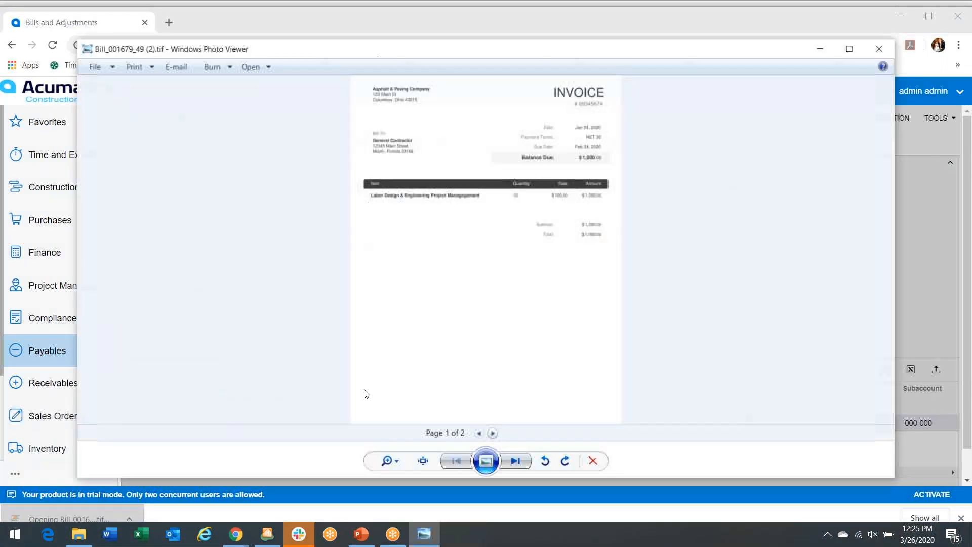
pyautogui.click(494, 433)
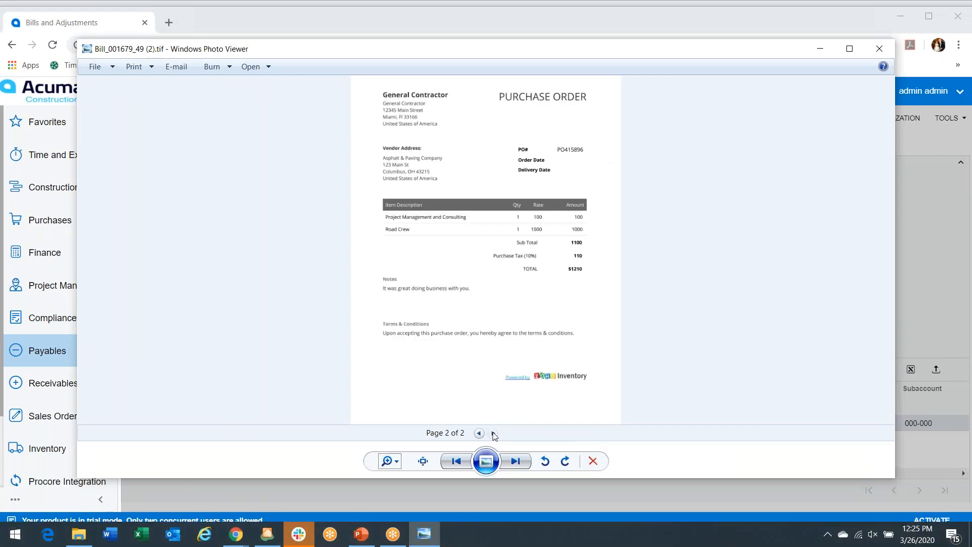
pyautogui.click(880, 51)
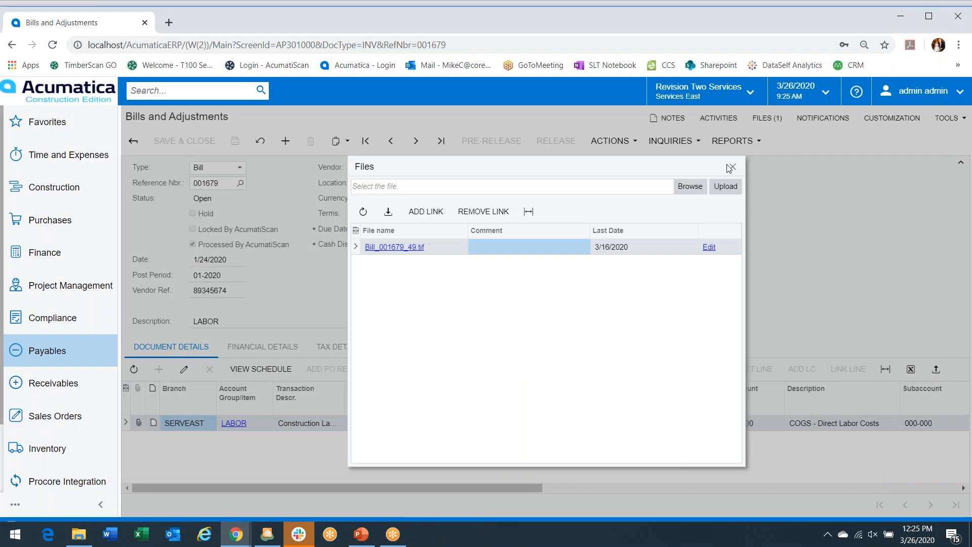
pyautogui.click(733, 167)
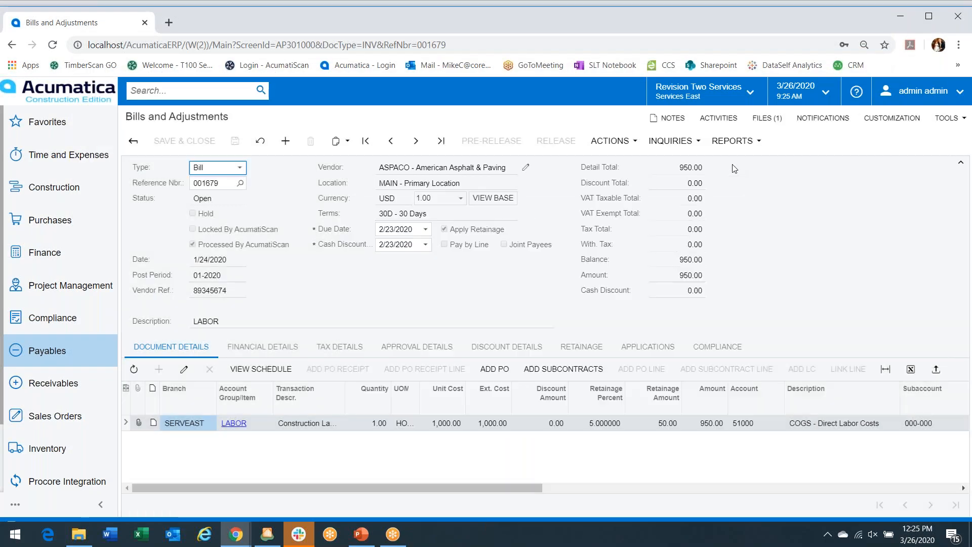
# Step: Return to AcumatiScan's Workflow Task Queue and execute the Document Approval task on the first card of the second row
pyautogui.click(898, 17)
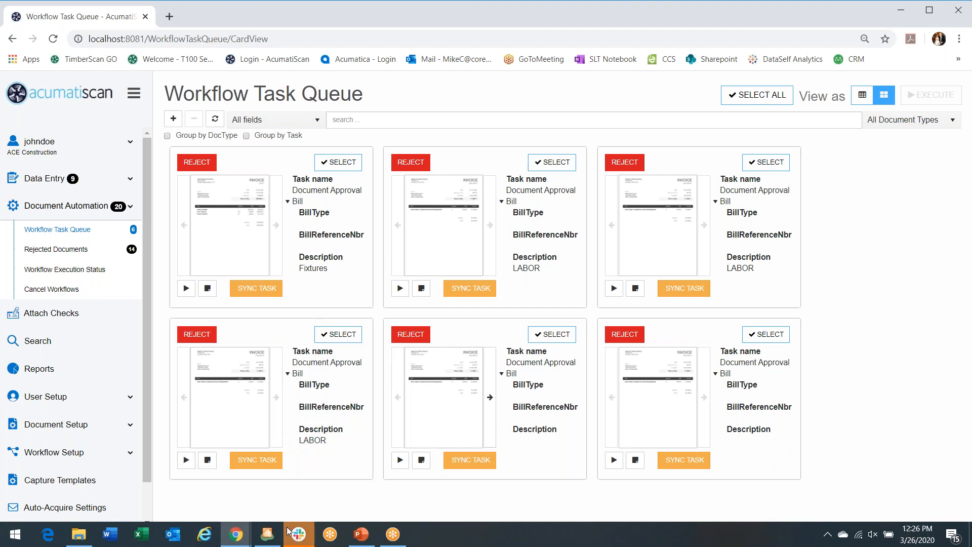
pyautogui.moveTo(247, 541)
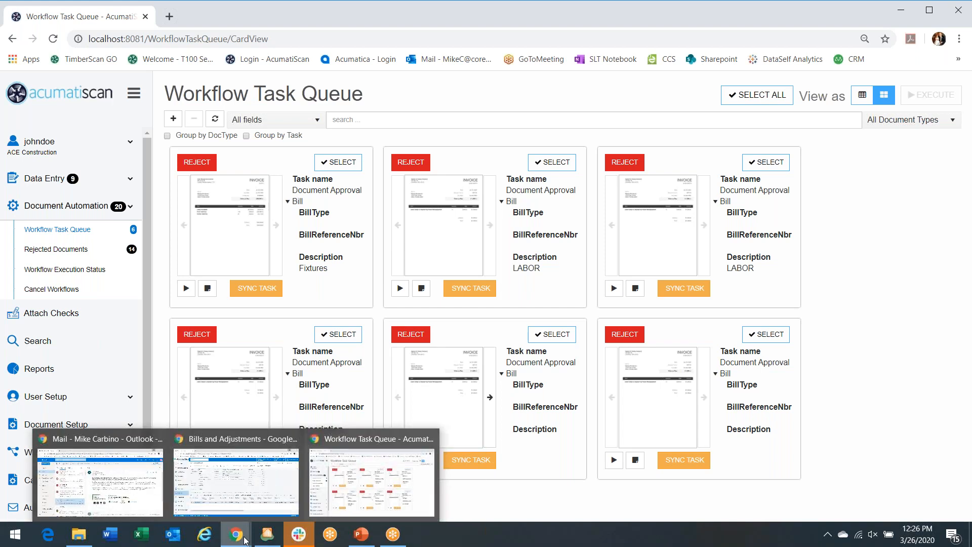
pyautogui.moveTo(244, 494)
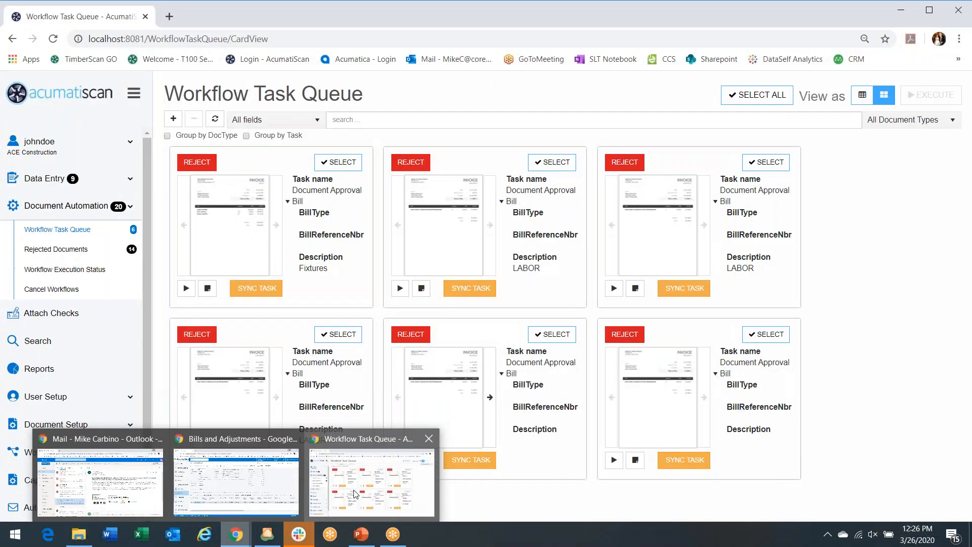
pyautogui.click(355, 494)
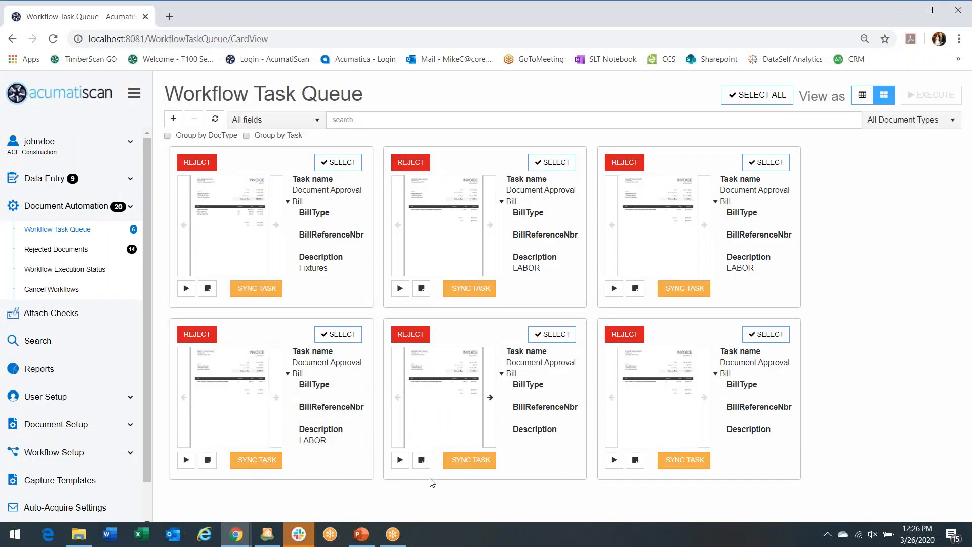
pyautogui.click(187, 460)
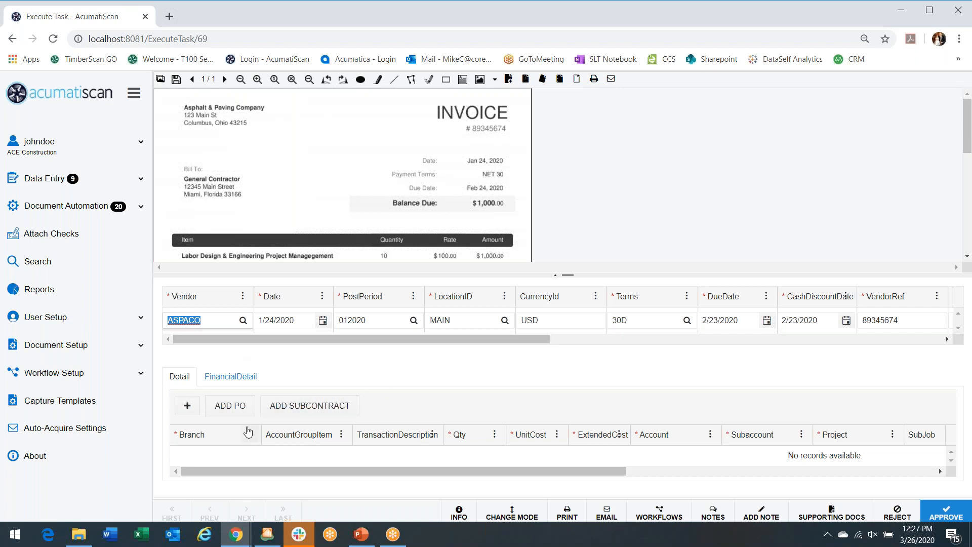
# Step: Add a blank detail line to the bill, advance to its quantity, and return to the Workflow Task Queue
pyautogui.click(187, 405)
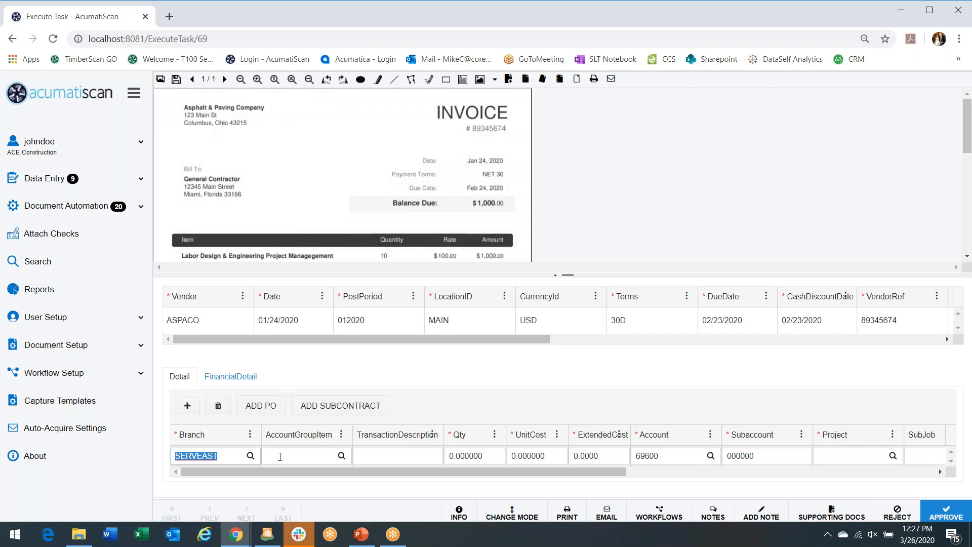
pyautogui.press('Tab')
pyautogui.press('Tab')
pyautogui.press('Tab')
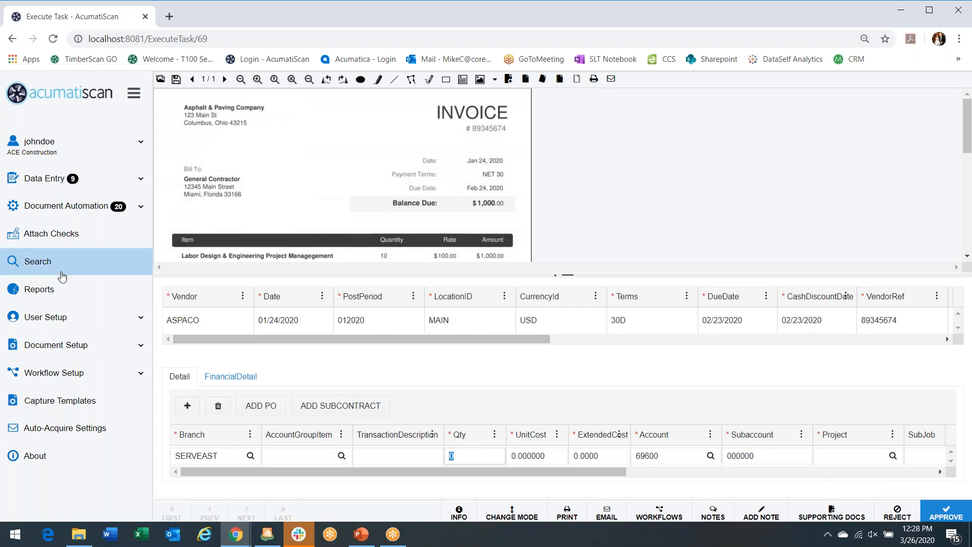
pyautogui.click(41, 212)
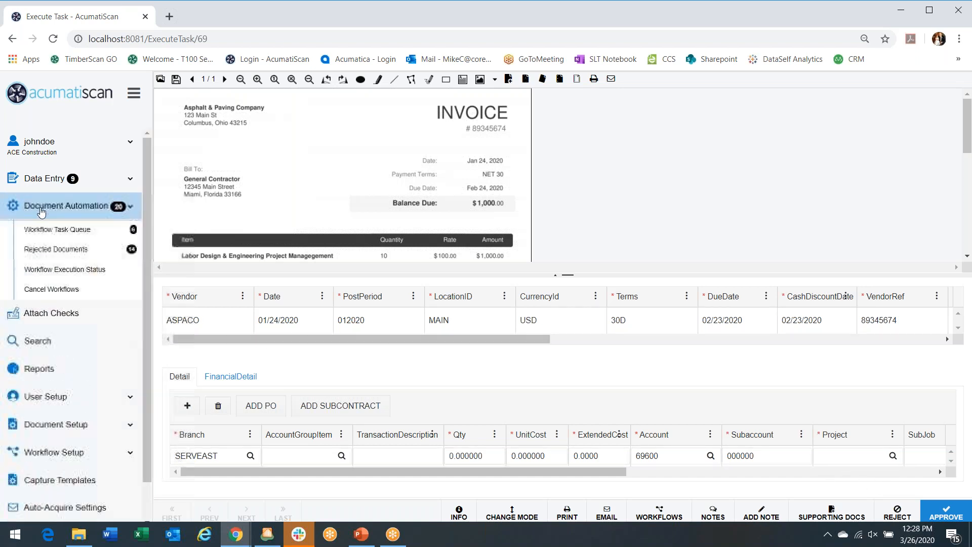
pyautogui.click(43, 234)
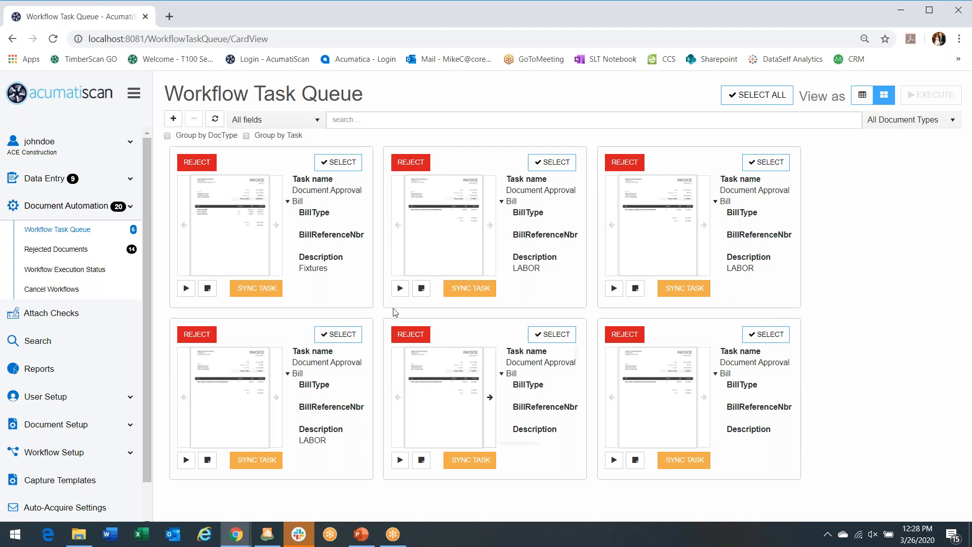
# Step: Check how the task queue adapts to narrow page widths using the docked developer tools, and restore the full layout
pyautogui.click(134, 94)
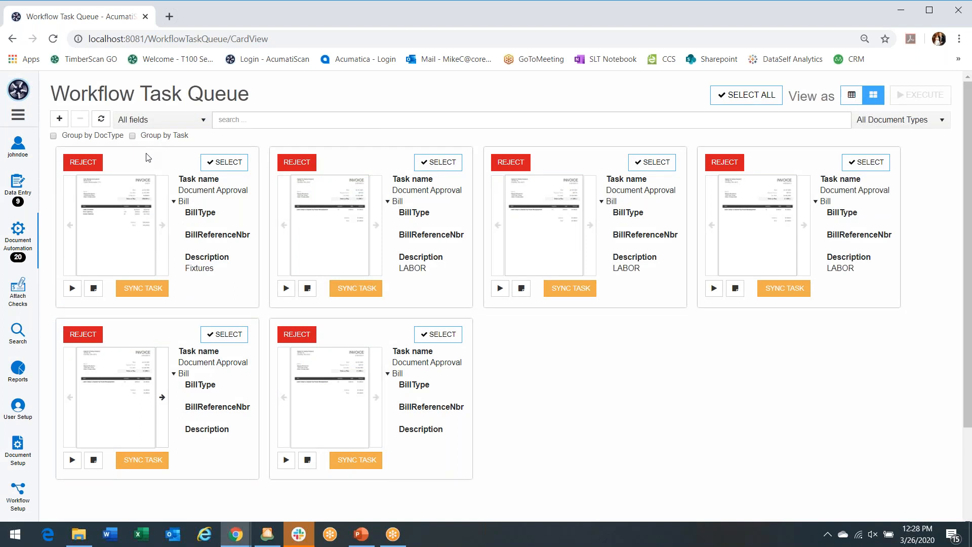
pyautogui.press('F12')
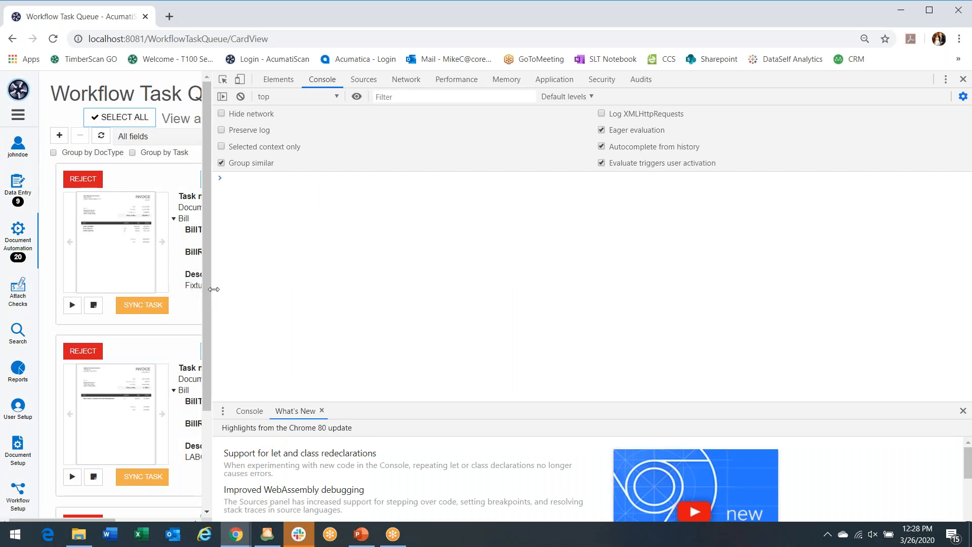
pyautogui.moveTo(214, 289); pyautogui.dragTo(272, 303)
pyautogui.scroll(-5, 187, 271)
pyautogui.scroll(-3, 186, 271)
pyautogui.scroll(10, 187, 271)
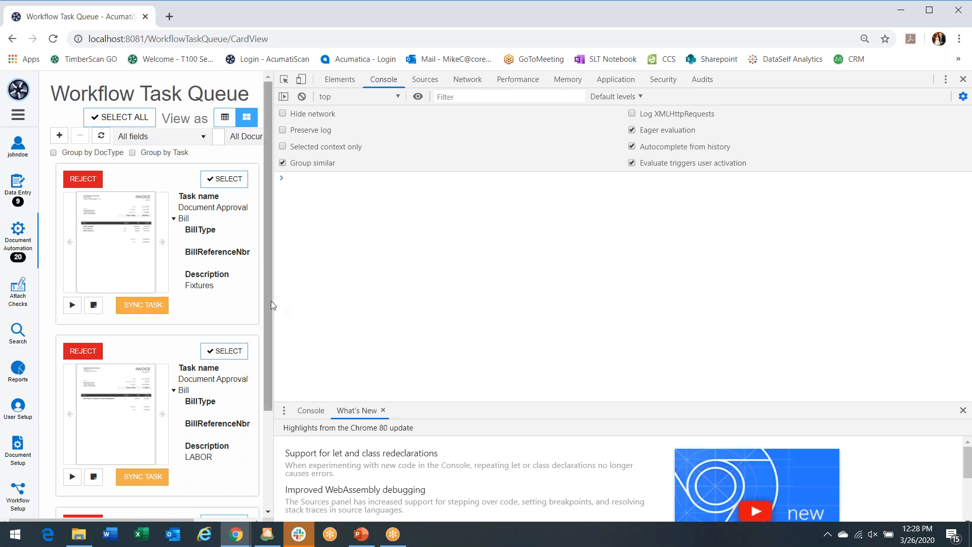
pyautogui.moveTo(275, 302); pyautogui.dragTo(404, 315)
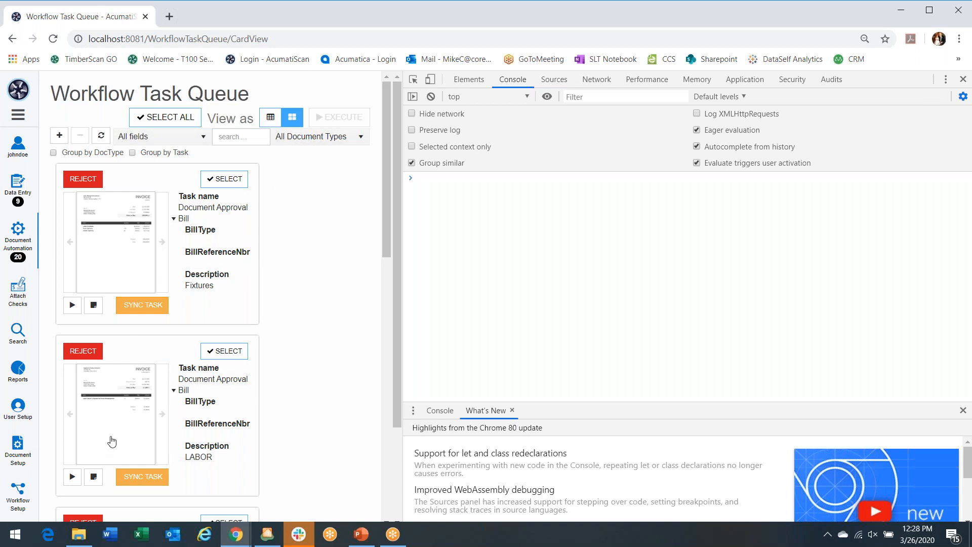
pyautogui.press('F12')
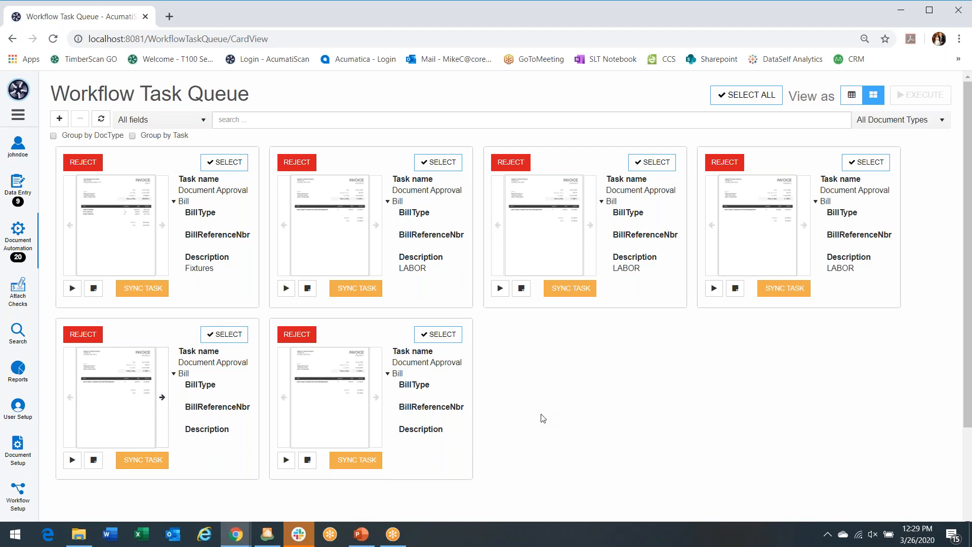
pyautogui.click(18, 117)
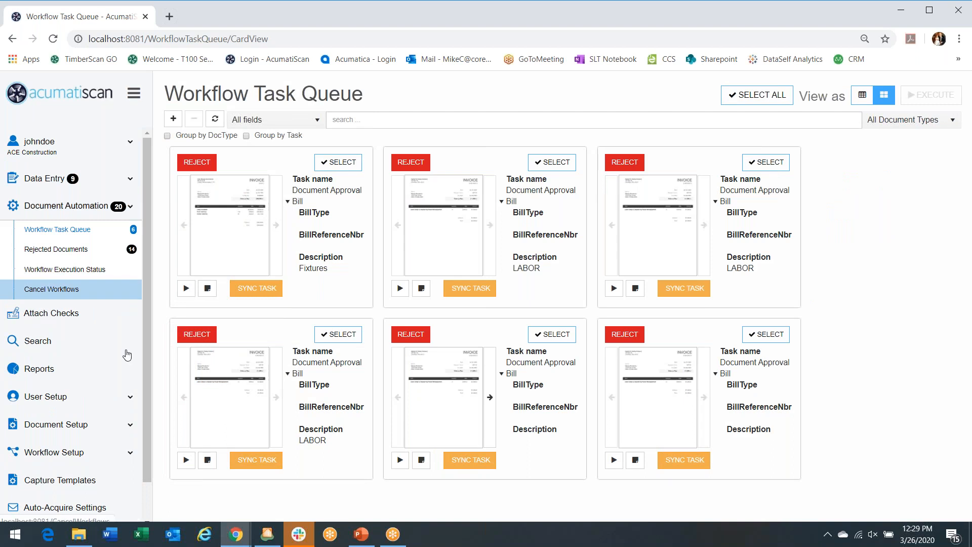
# Step: Switch to Acumatica's Bills and Adjustments window and come back to AcumatiScan's Workflow Task Queue
pyautogui.moveTo(241, 540)
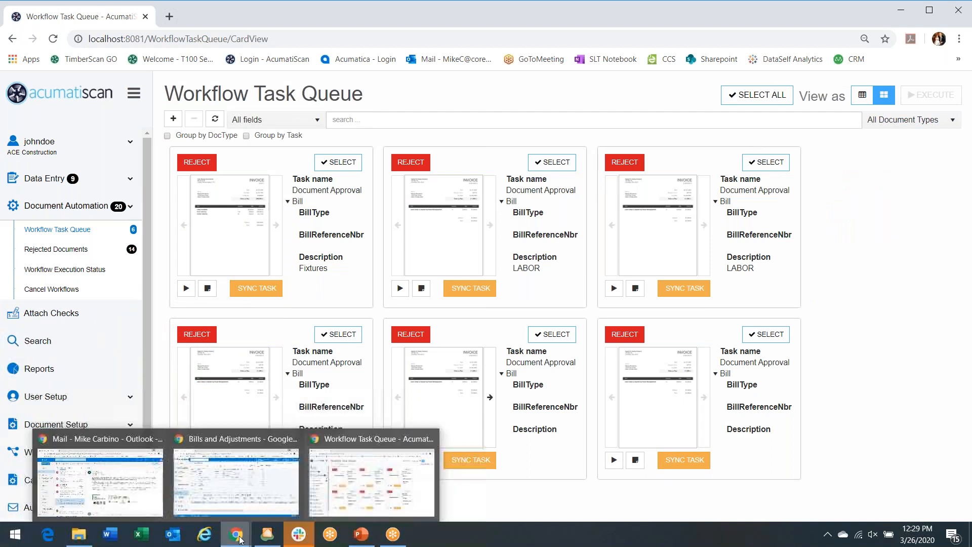
pyautogui.click(231, 506)
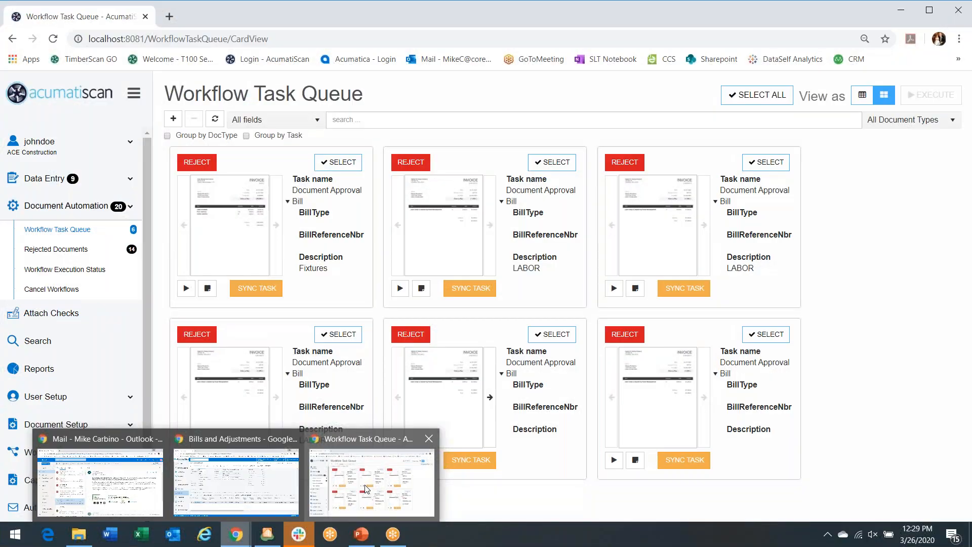
pyautogui.click(319, 498)
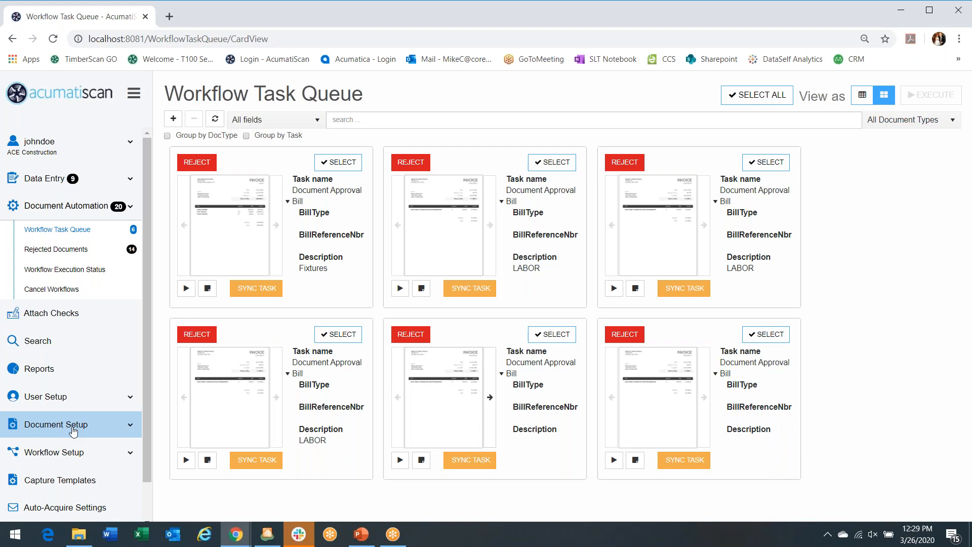
# Step: Open Acquire and set the data entry group to DEG and the image type to Check
pyautogui.click(55, 188)
pyautogui.click(47, 201)
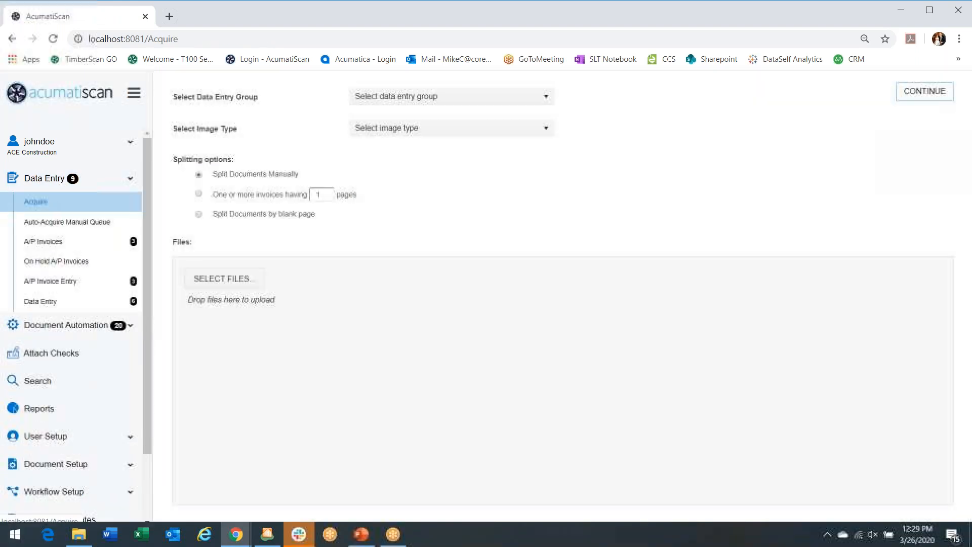
pyautogui.click(492, 100)
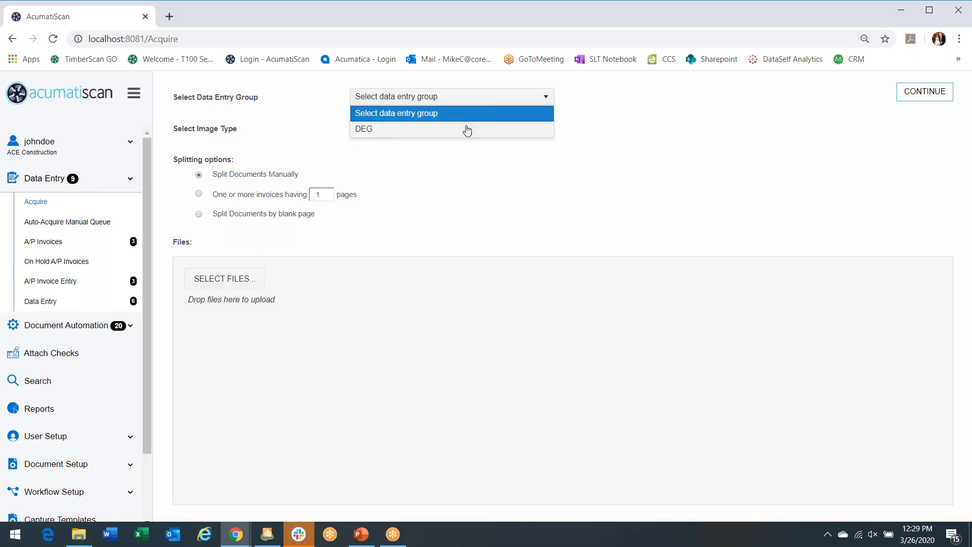
pyautogui.click(468, 128)
pyautogui.click(465, 132)
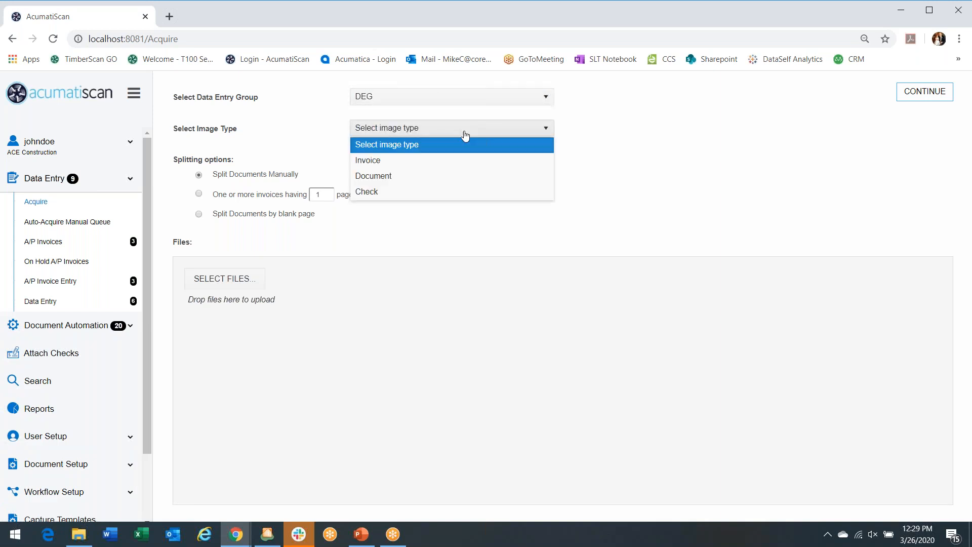
pyautogui.click(428, 197)
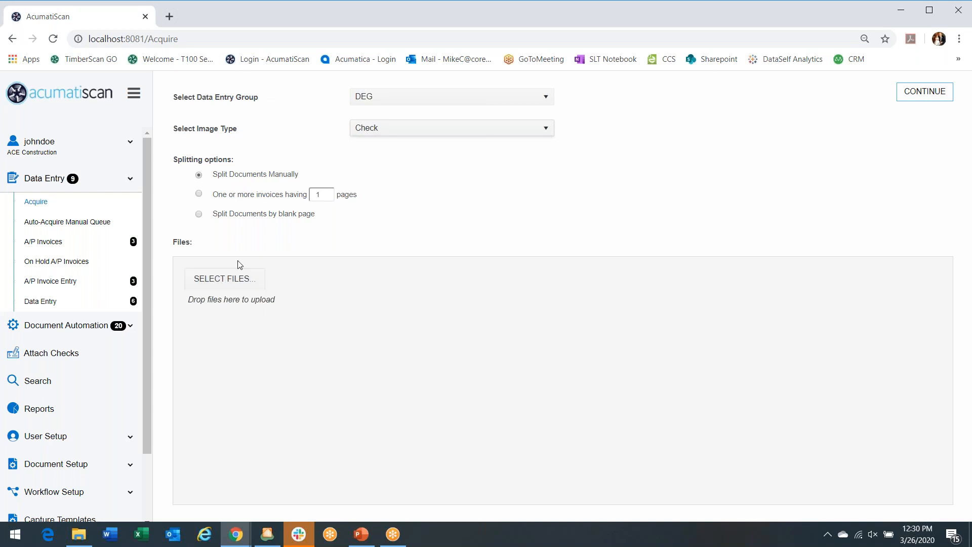
# Step: Open Attach Checks, switch to Acumatica's Bills and Adjustments window, and return to the check image in AcumatiScan
pyautogui.click(44, 357)
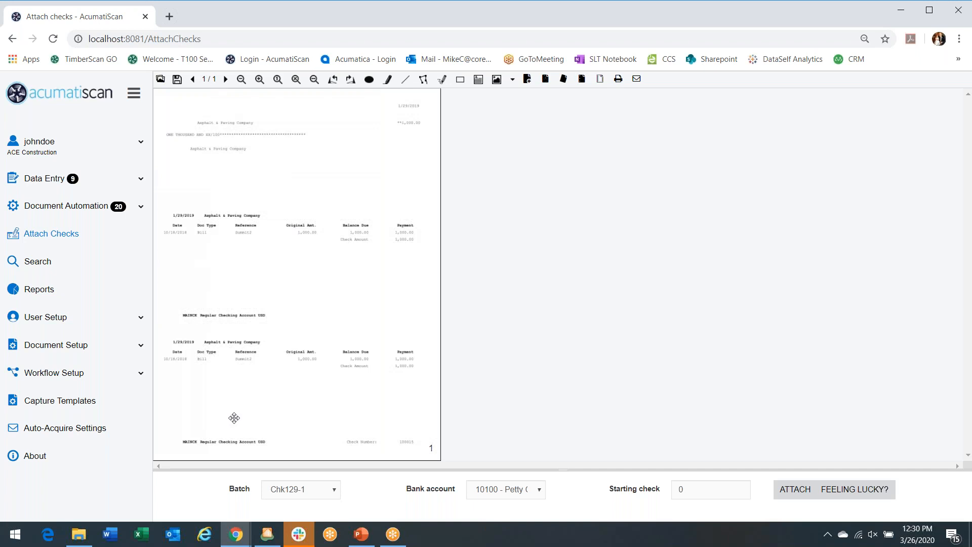
pyautogui.moveTo(238, 540)
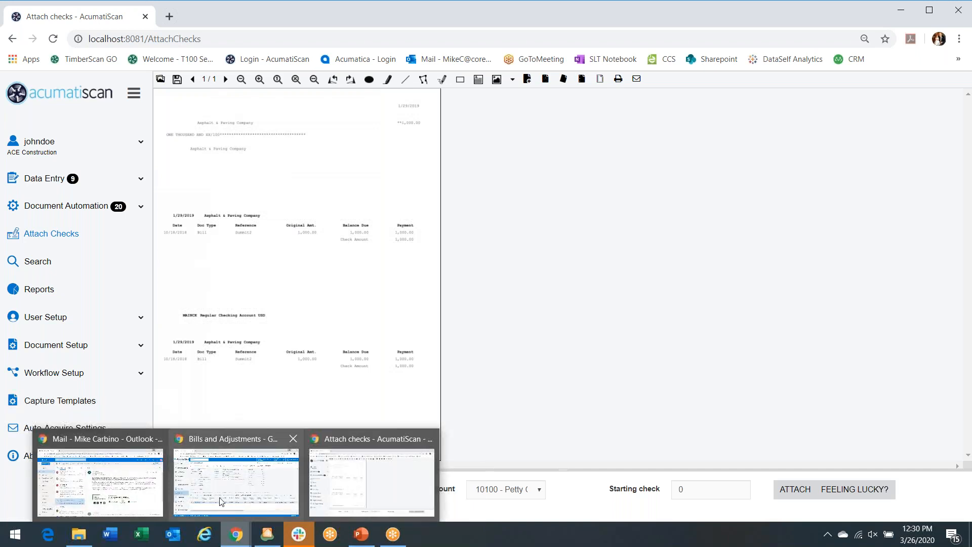
pyautogui.click(217, 496)
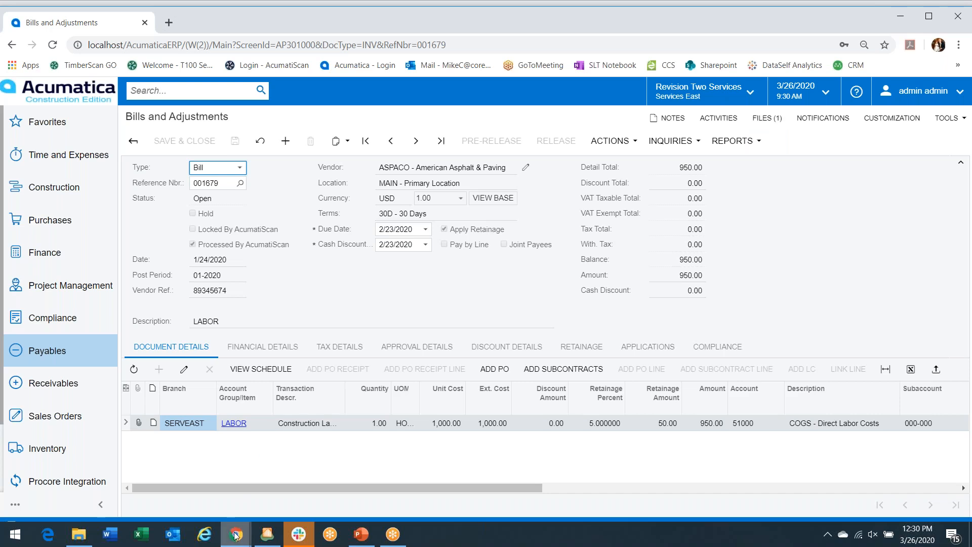
pyautogui.moveTo(236, 534)
pyautogui.click(230, 490)
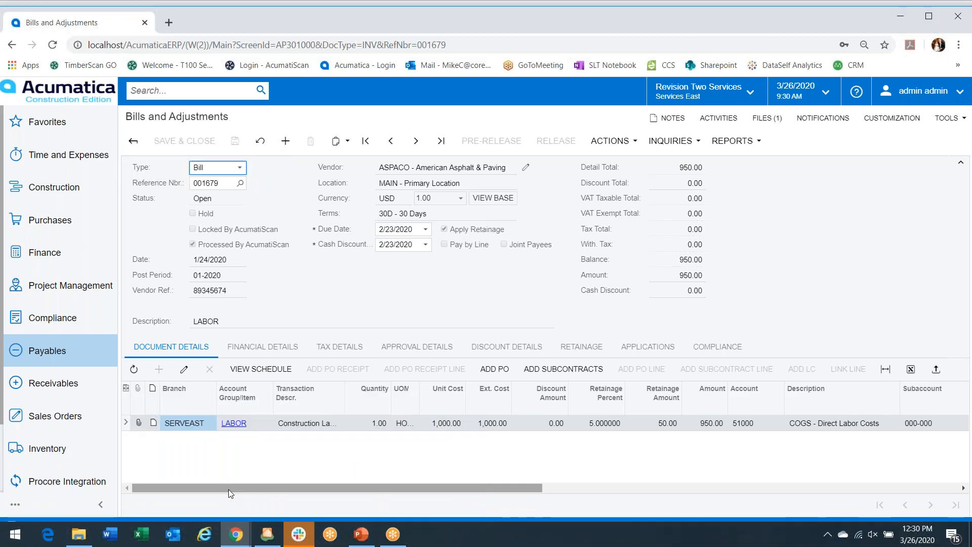
pyautogui.click(354, 480)
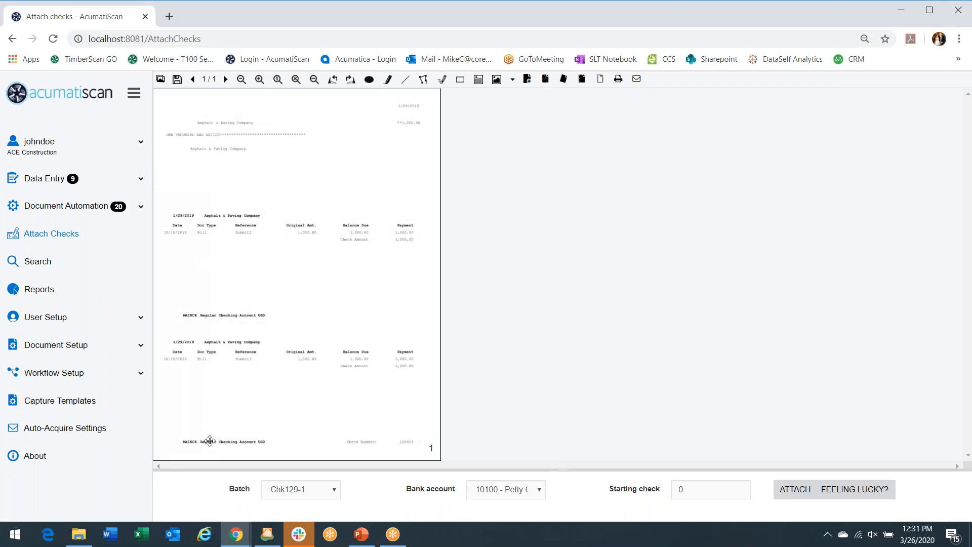
# Step: Open Acquire and set the data entry group to DEG and the image type to Document
pyautogui.click(43, 180)
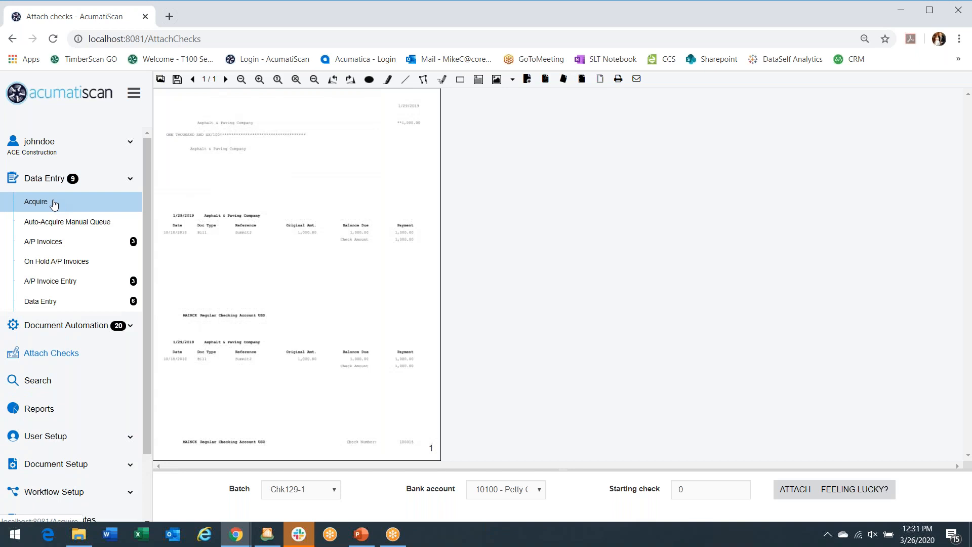
pyautogui.click(54, 203)
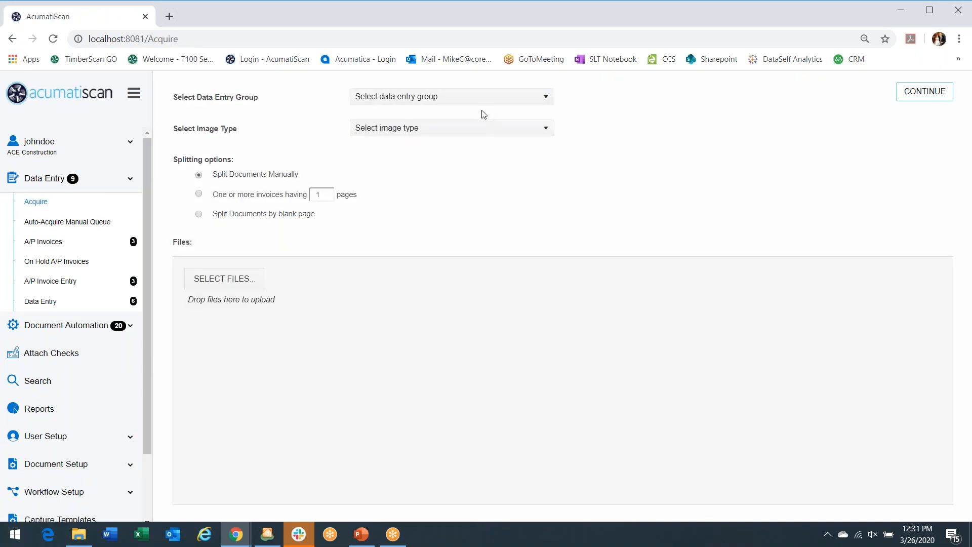
pyautogui.click(458, 97)
pyautogui.click(446, 128)
pyautogui.click(451, 131)
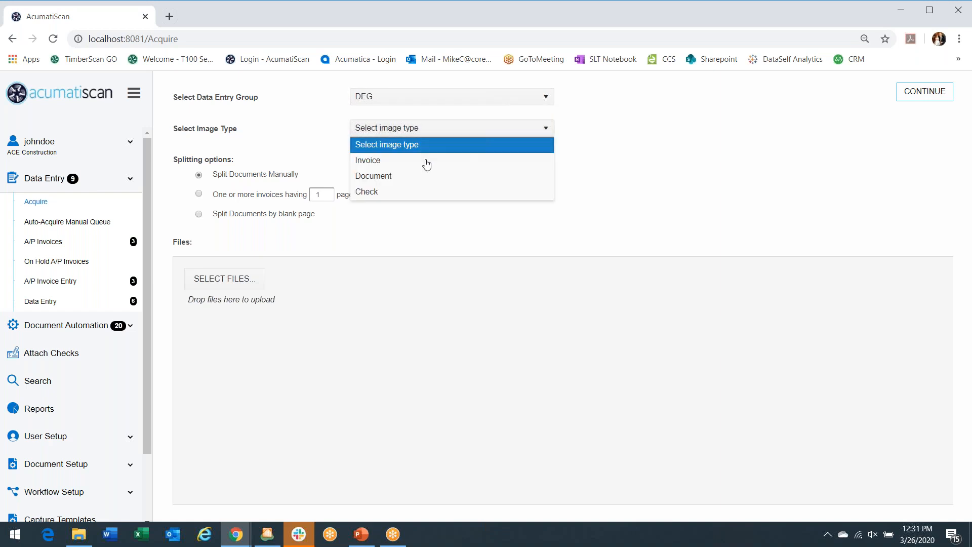
pyautogui.click(379, 177)
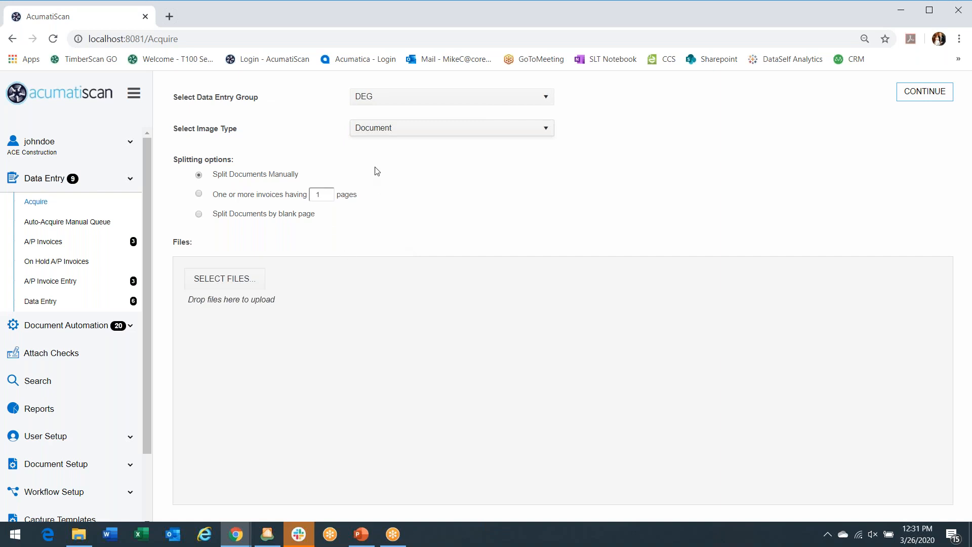
pyautogui.click(447, 128)
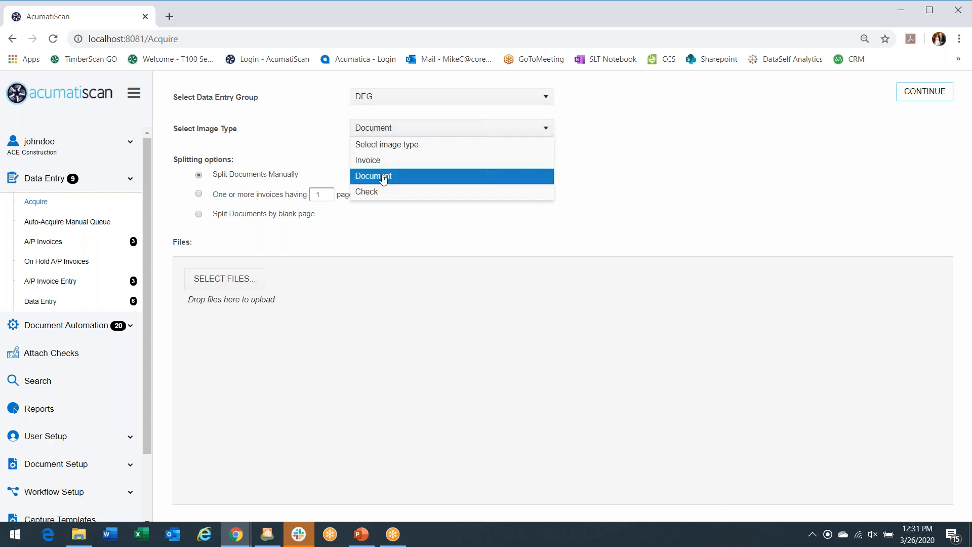
pyautogui.click(383, 178)
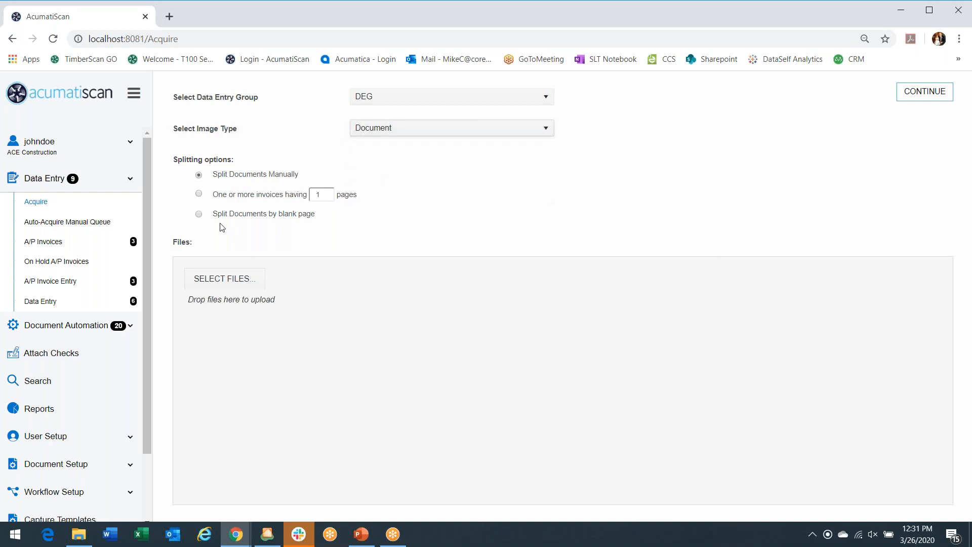
# Step: Open the Data Entry queue and classify the displayed image under category Supporting Documents with document type Purchase Order
pyautogui.click(45, 302)
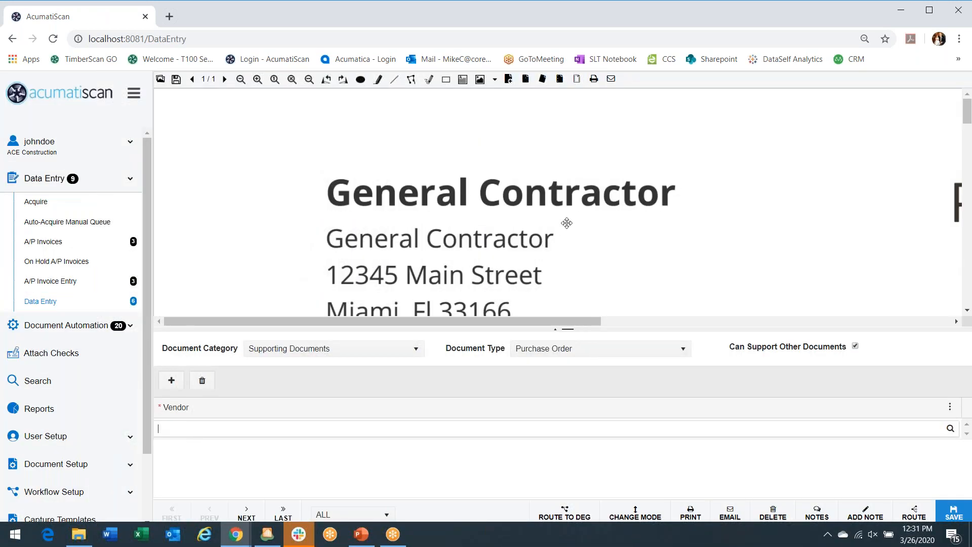
pyautogui.click(240, 81)
pyautogui.click(240, 84)
pyautogui.click(241, 84)
pyautogui.click(240, 84)
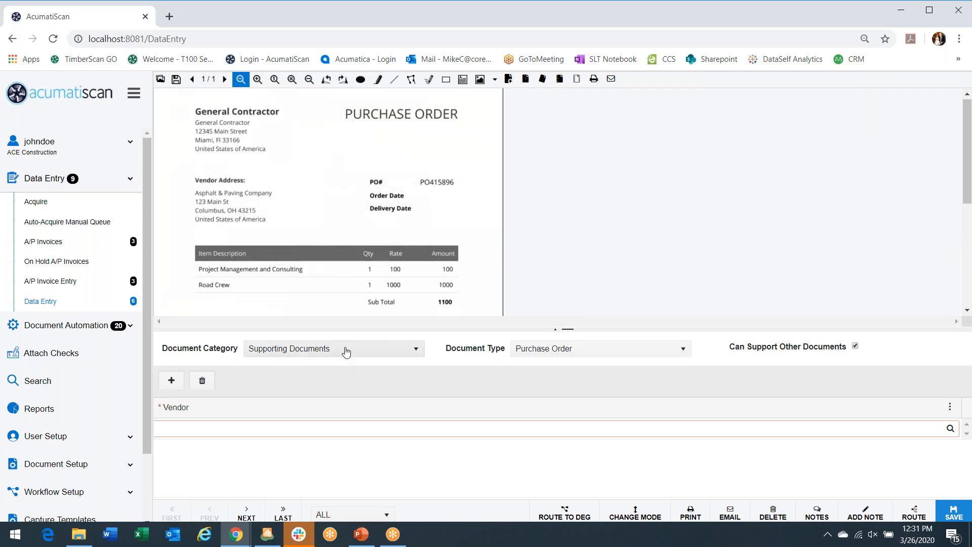
pyautogui.click(413, 354)
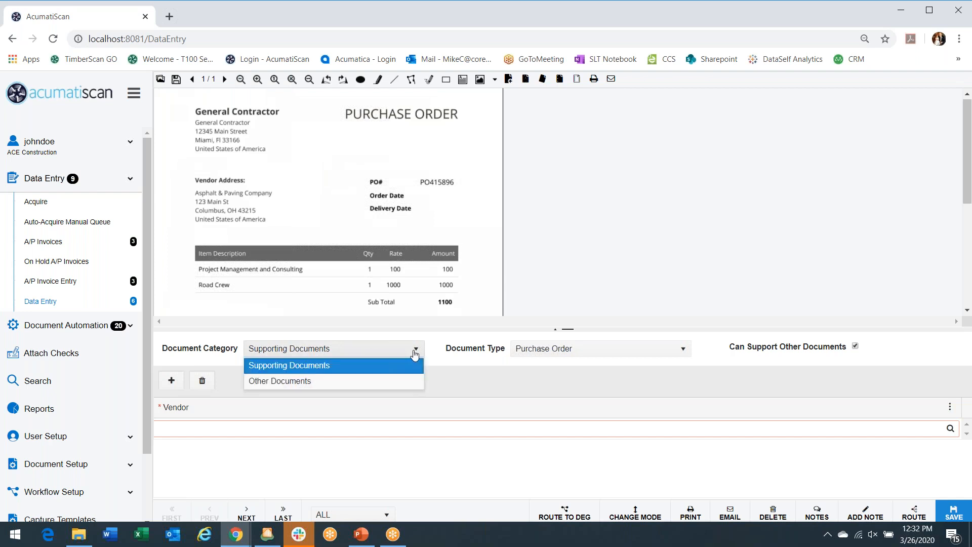
pyautogui.click(395, 366)
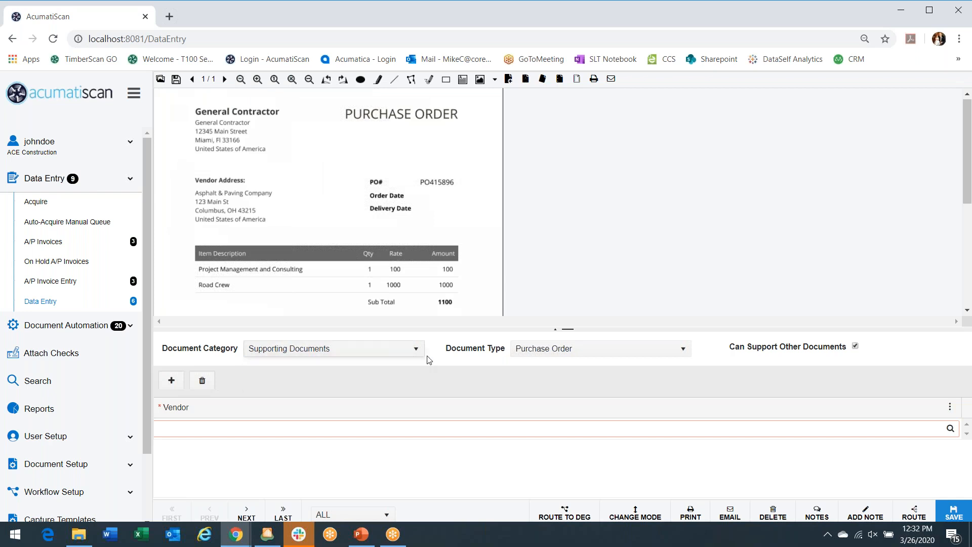
pyautogui.click(591, 356)
pyautogui.click(571, 368)
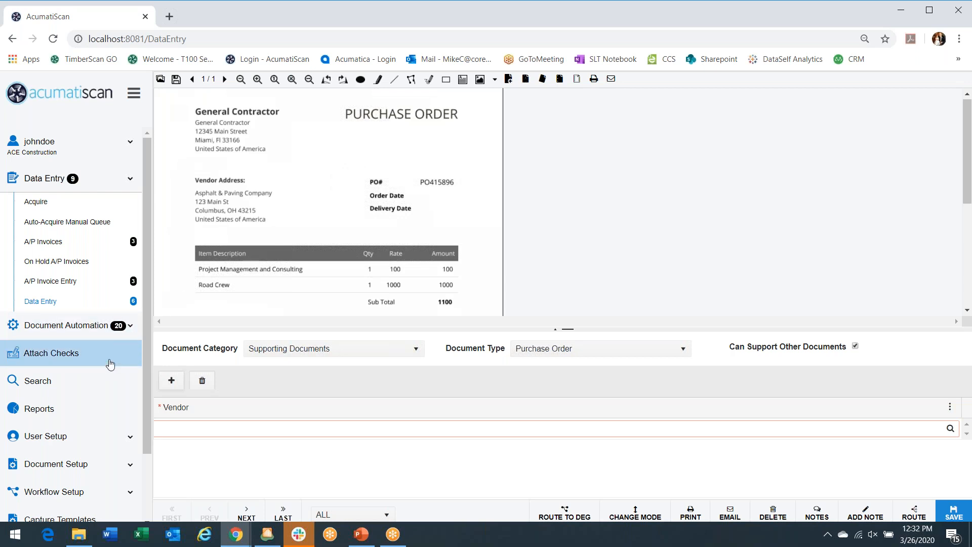
# Step: Open Search and limit it to the Supporting Documents category and the Purchase Order document type
pyautogui.click(24, 382)
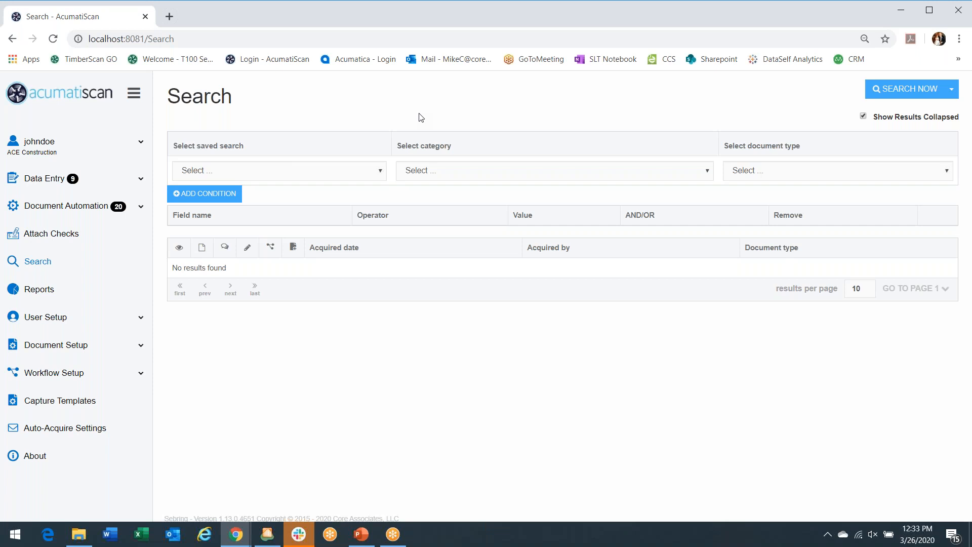
pyautogui.click(382, 171)
pyautogui.click(381, 171)
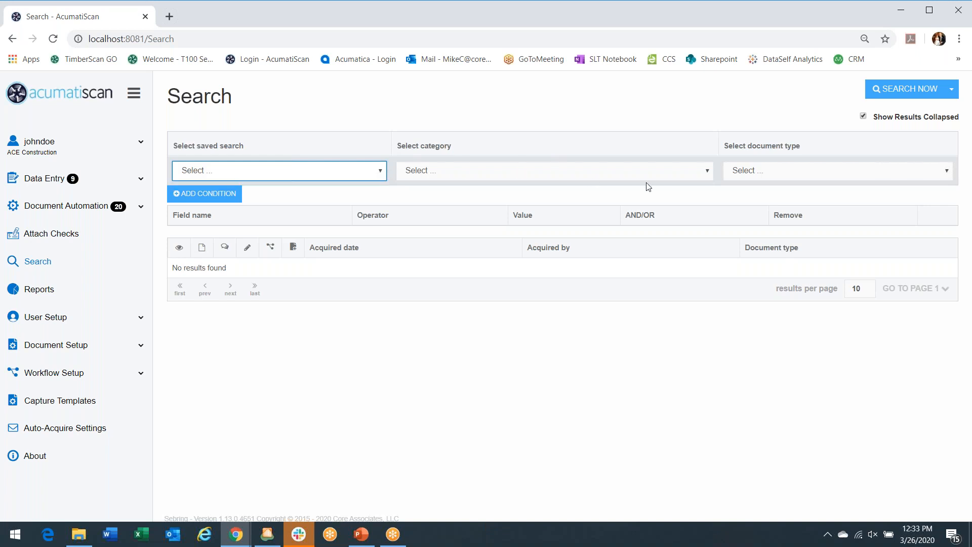
pyautogui.click(697, 174)
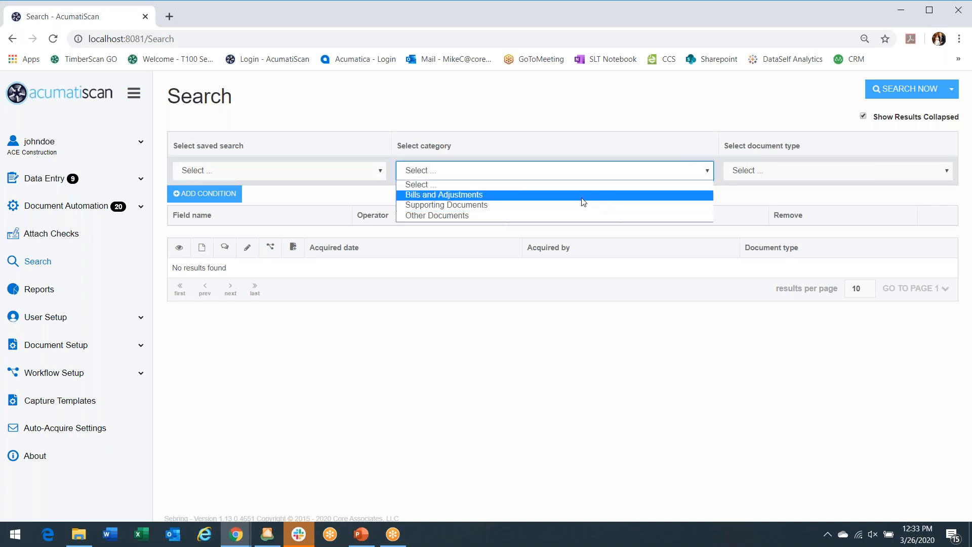
pyautogui.click(557, 206)
pyautogui.click(836, 172)
pyautogui.click(765, 196)
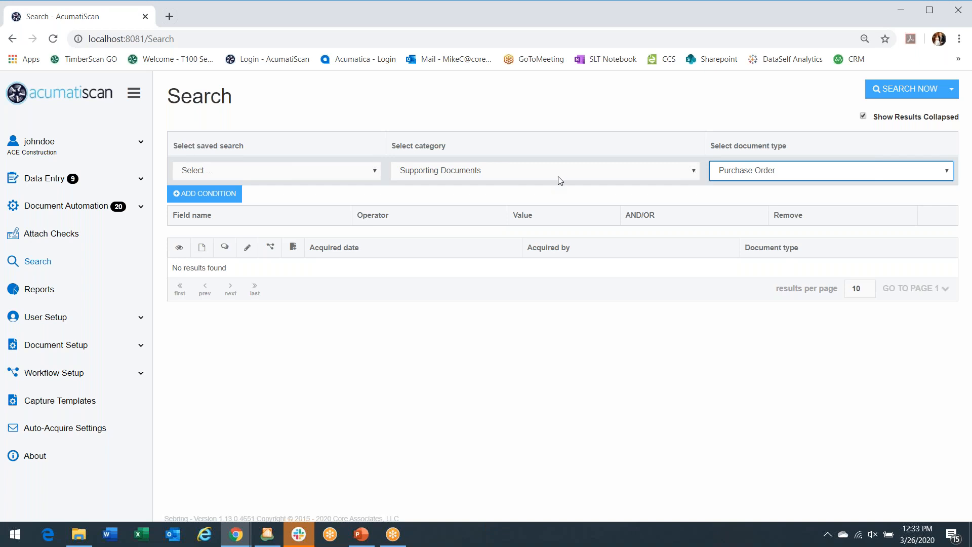
# Step: Clear the search category and add a search condition on the Vendor field
pyautogui.click(676, 173)
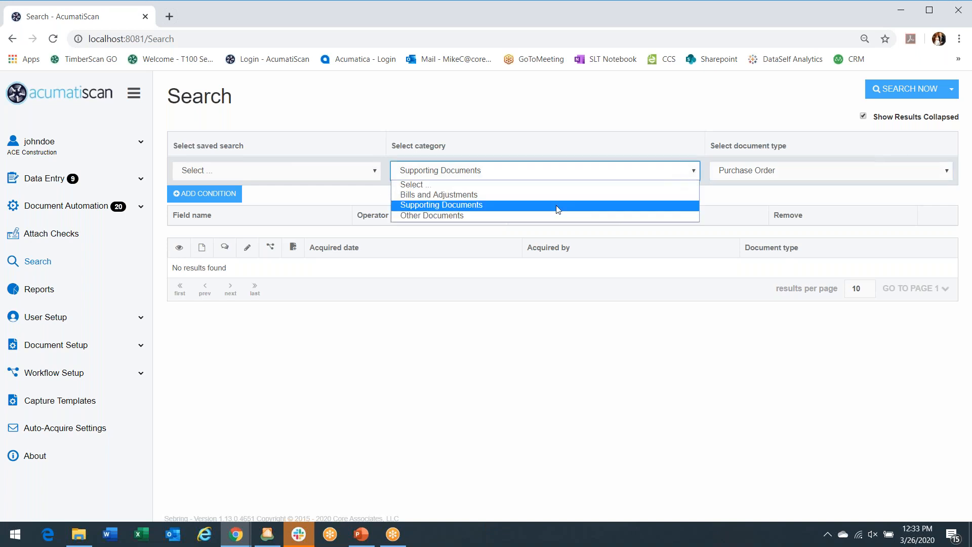
pyautogui.click(414, 186)
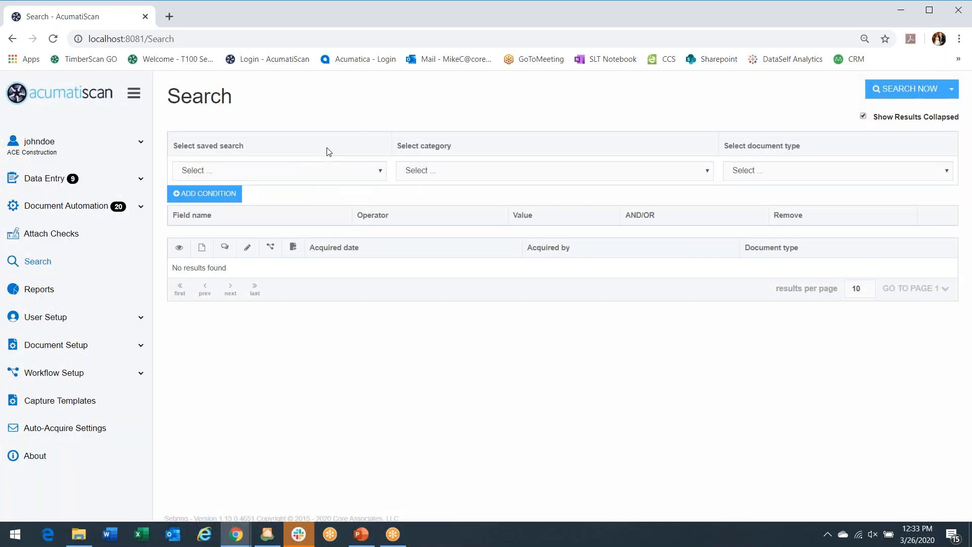
pyautogui.click(183, 195)
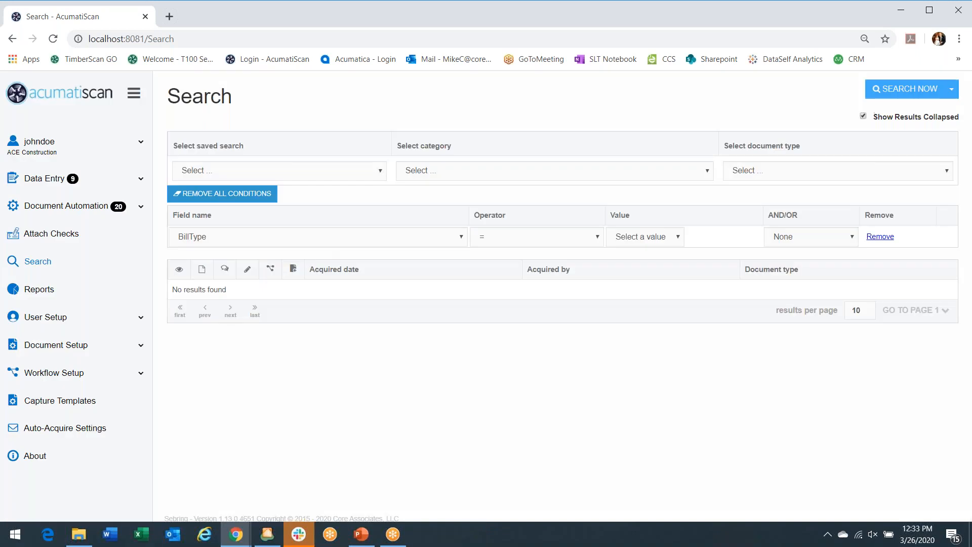
pyautogui.click(460, 237)
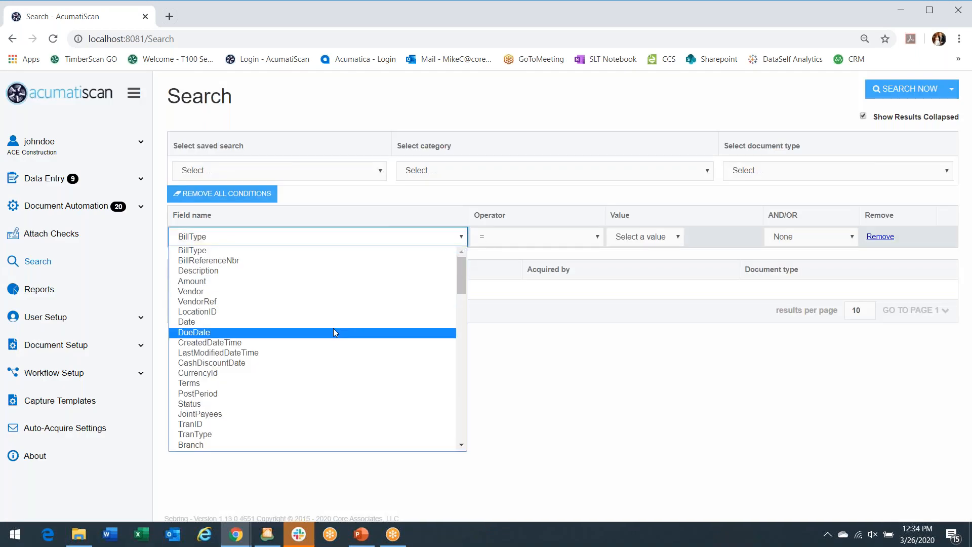
pyautogui.click(272, 296)
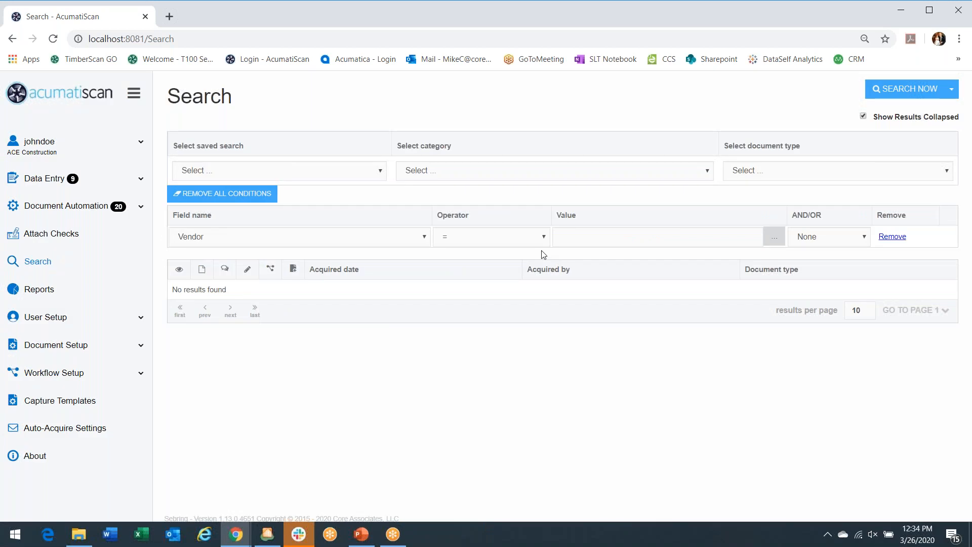
# Step: Browse the vendor lookup list and set the Vendor condition's value to ASPACO
pyautogui.click(774, 240)
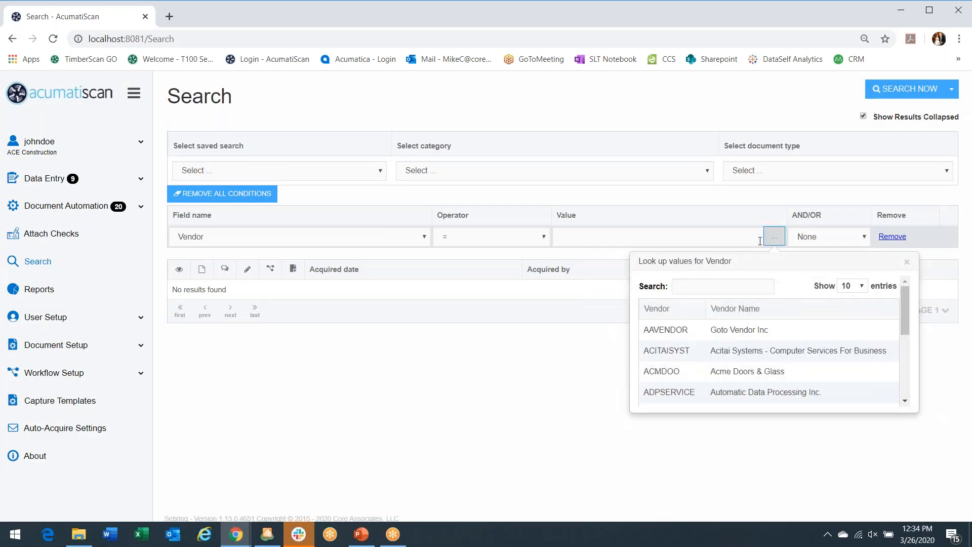
pyautogui.scroll(-1, 706, 350)
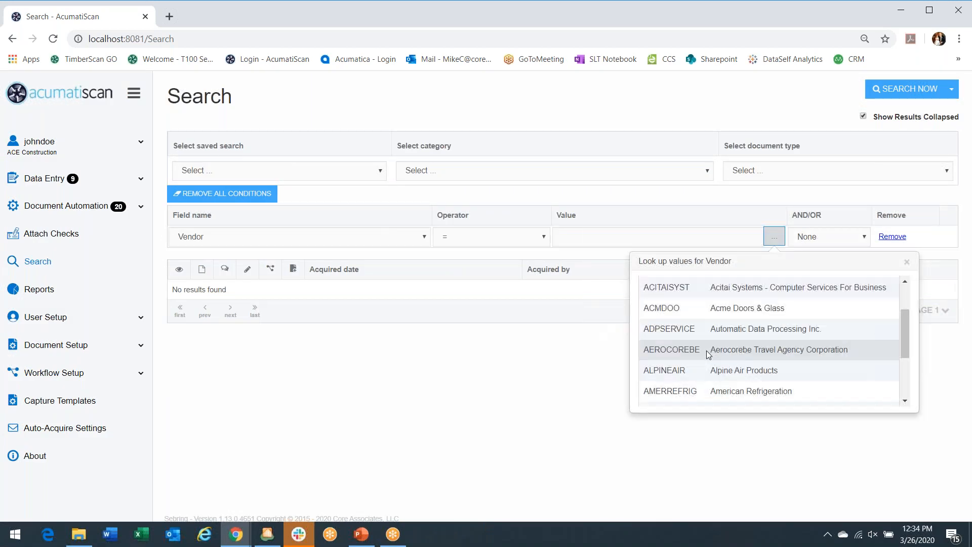
pyautogui.scroll(-1, 706, 351)
pyautogui.scroll(-1, 707, 353)
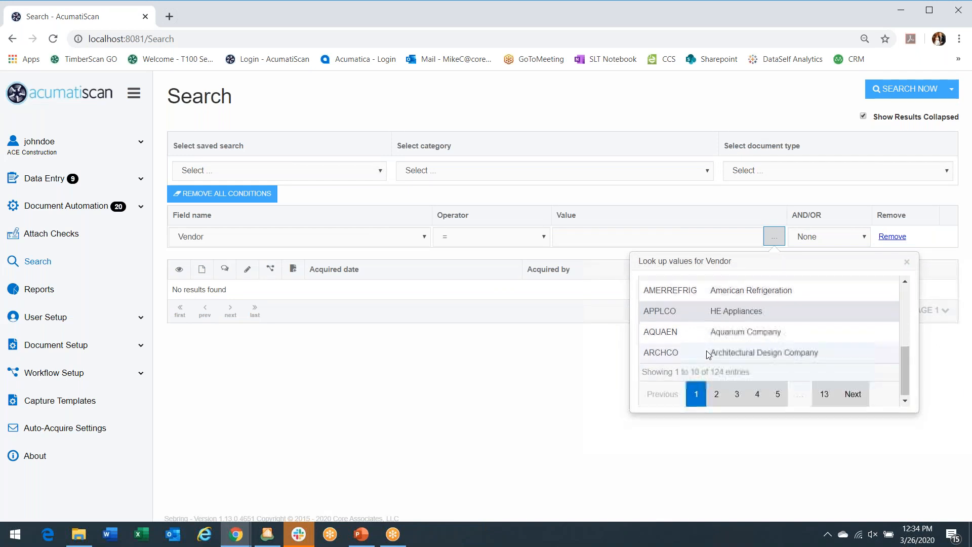
pyautogui.scroll(3, 707, 353)
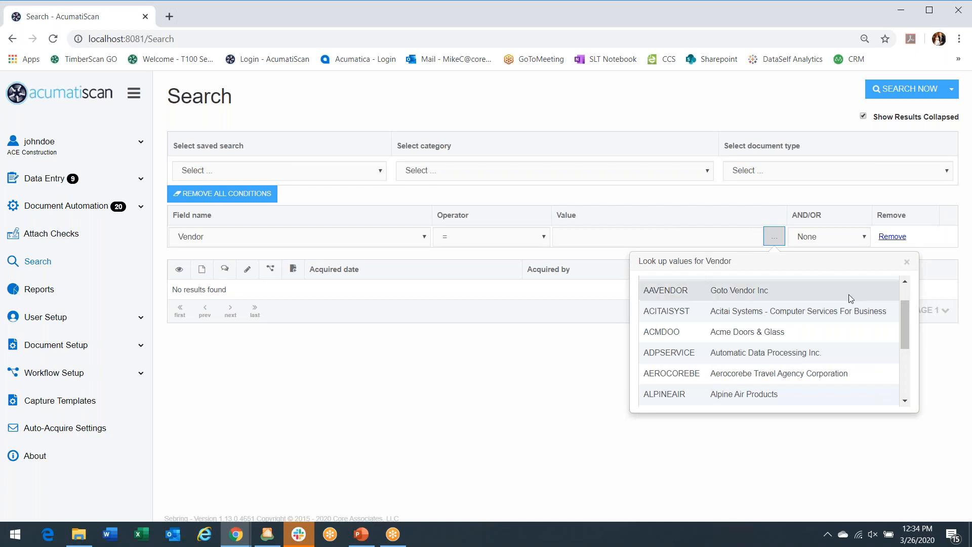
pyautogui.moveTo(902, 318); pyautogui.dragTo(898, 368)
pyautogui.click(716, 395)
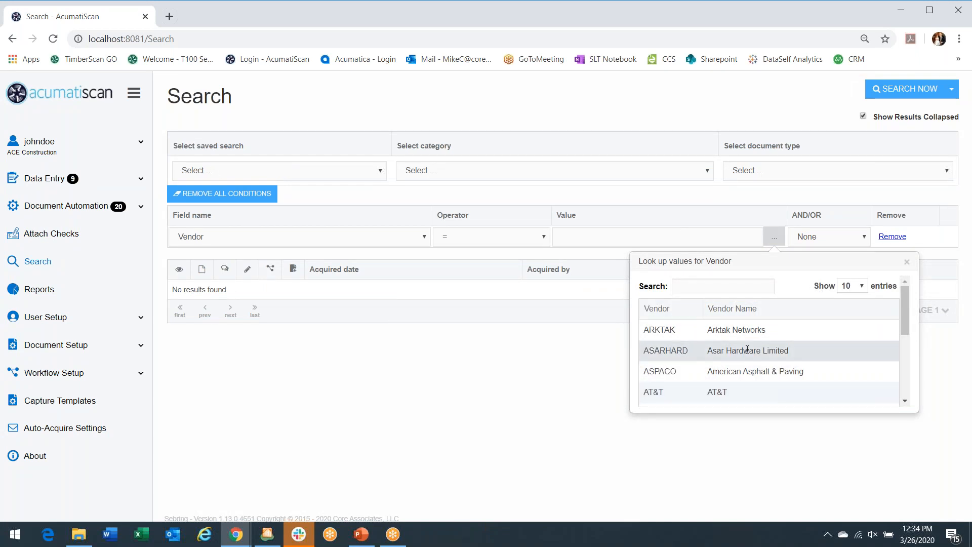
pyautogui.scroll(-4, 747, 350)
pyautogui.scroll(3, 747, 349)
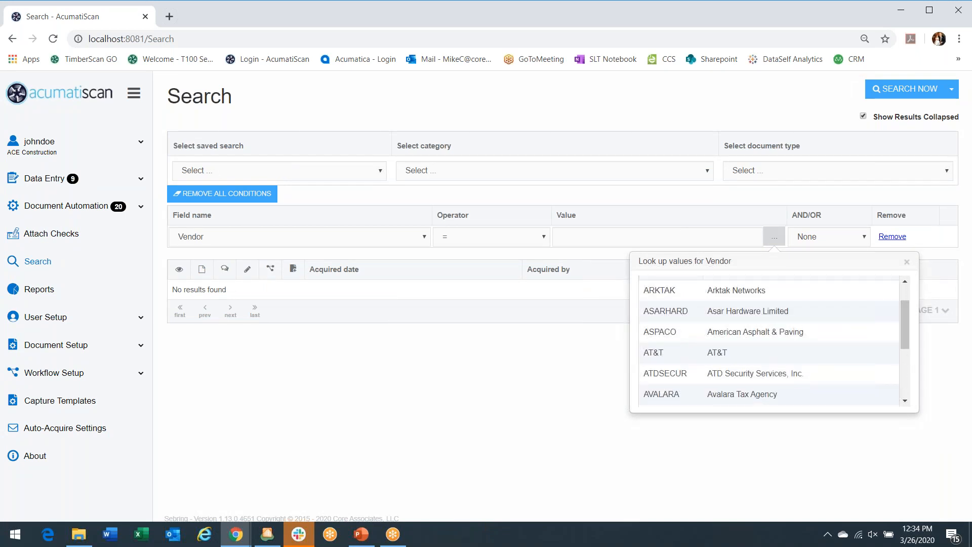
pyautogui.scroll(1, 747, 353)
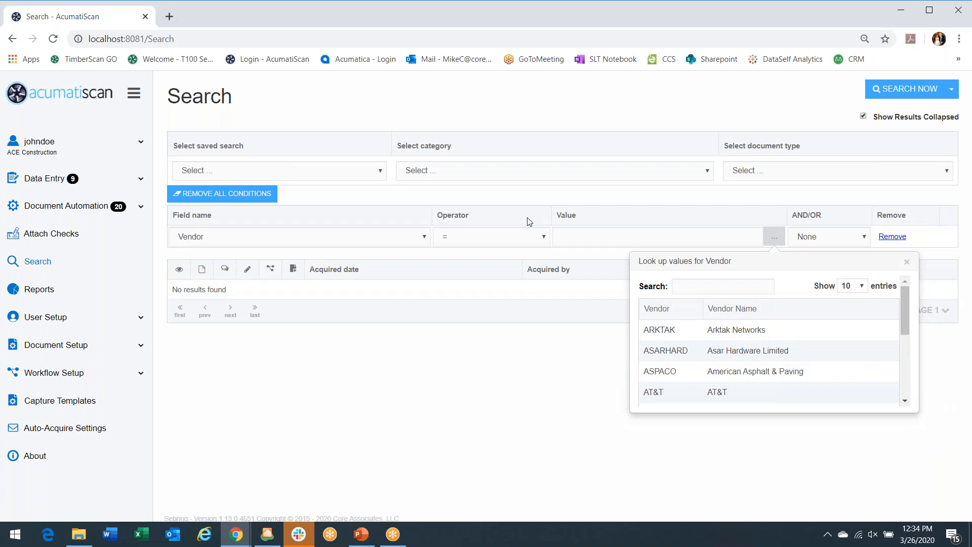
pyautogui.click(577, 238)
pyautogui.write('ASPACO')
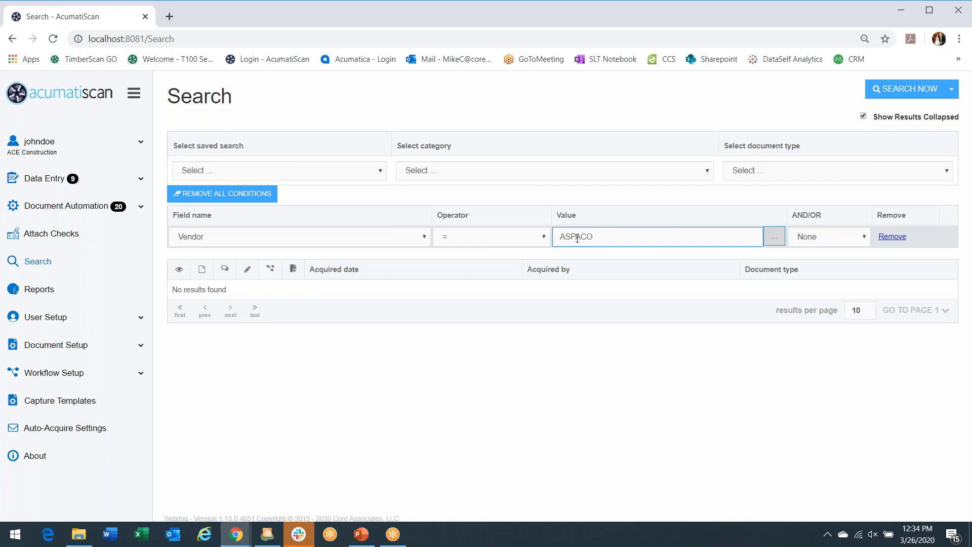
pyautogui.press('Tab')
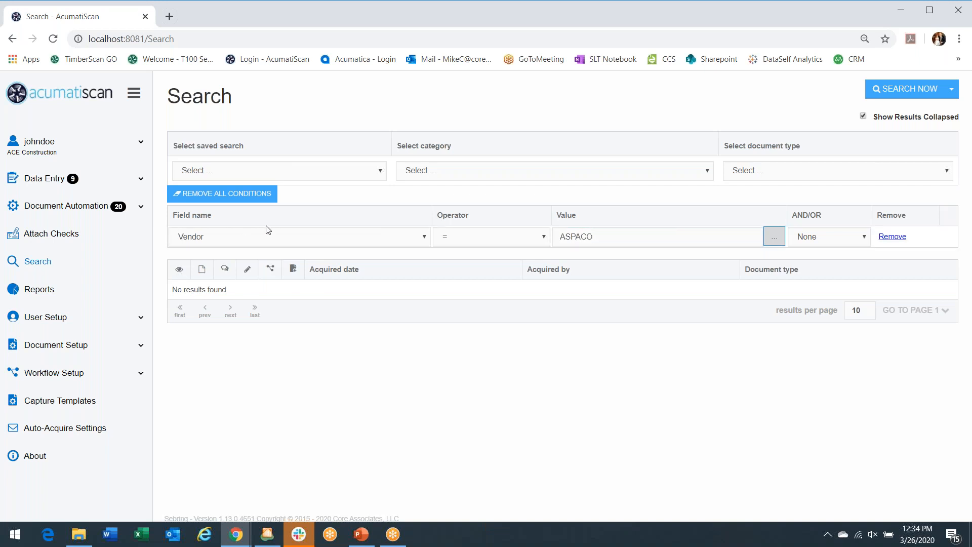
# Step: Run the vendor search and open its invoice report with Vendor chosen as the grouping
pyautogui.click(889, 91)
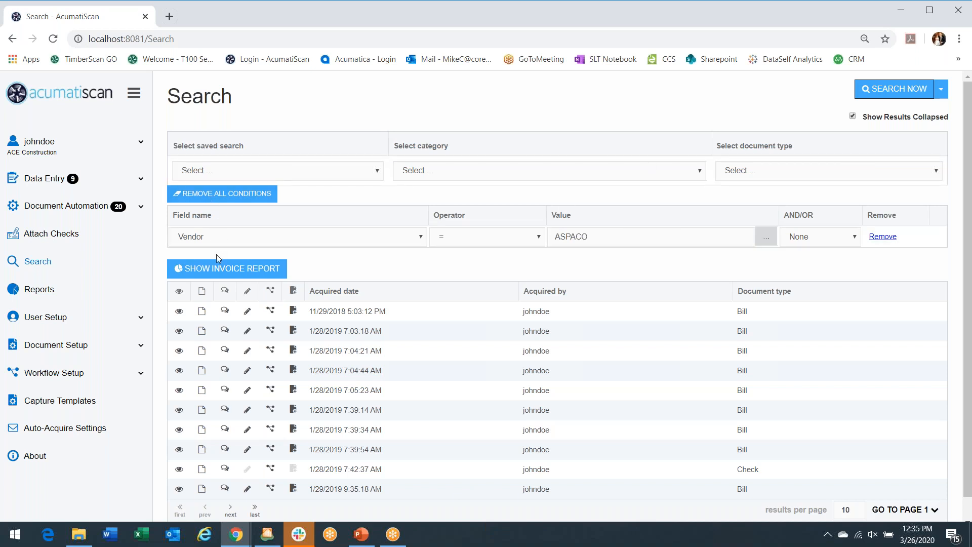
pyautogui.click(225, 272)
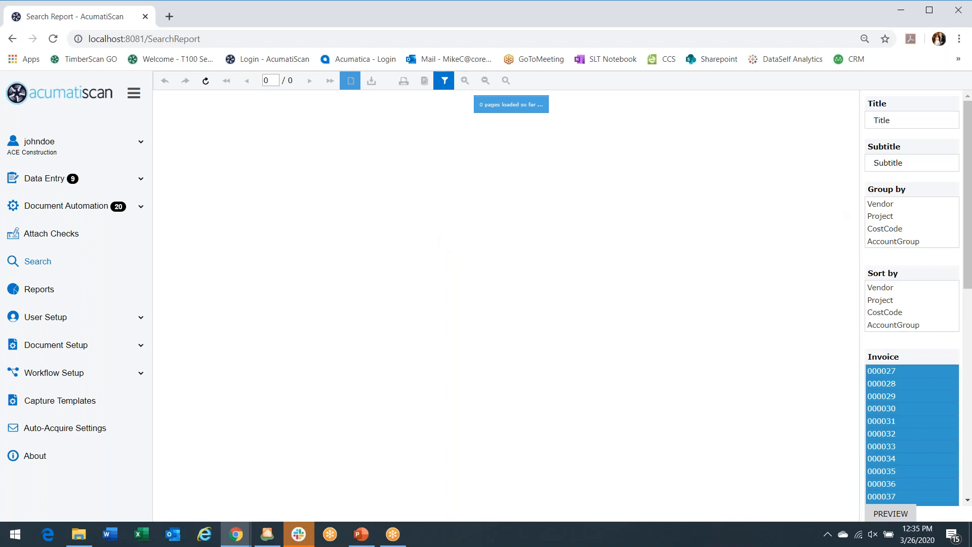
pyautogui.click(899, 161)
pyautogui.click(880, 203)
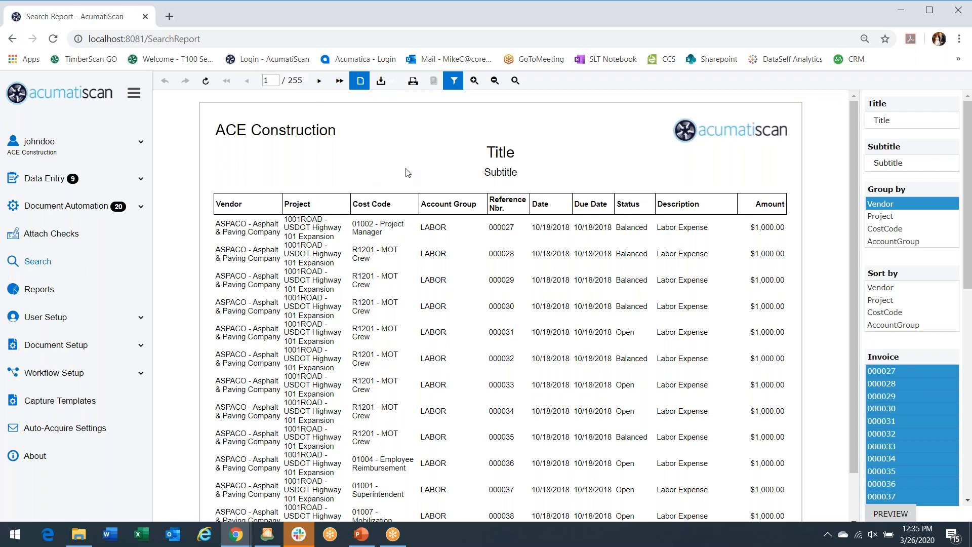
# Step: Page through the invoice report to the attached invoice image on page 14 and open the export options
pyautogui.click(319, 81)
pyautogui.click(319, 81)
pyautogui.click(319, 81)
pyautogui.click(319, 81)
pyautogui.click(319, 81)
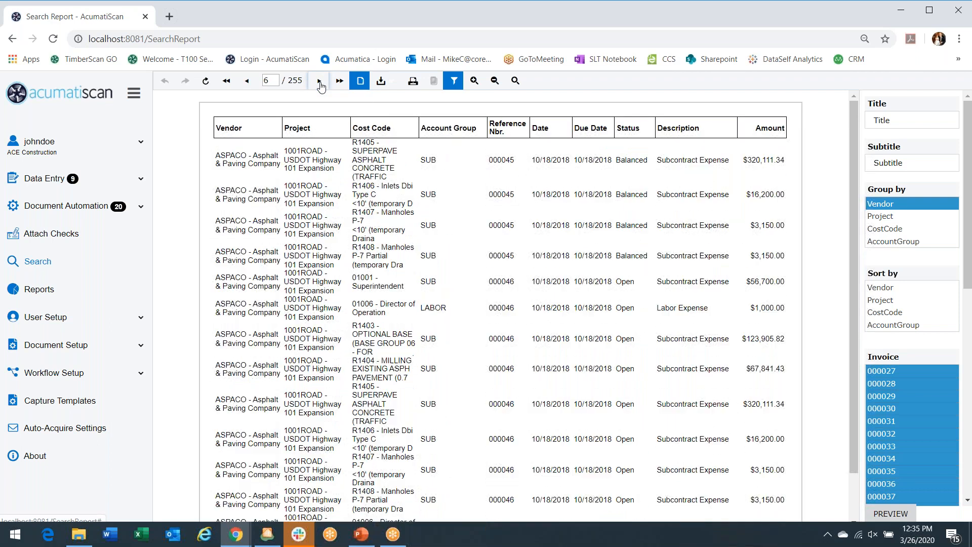
pyautogui.click(319, 81)
pyautogui.click(319, 81)
pyautogui.click(319, 81)
pyautogui.click(319, 81)
pyautogui.click(319, 81)
pyautogui.click(318, 81)
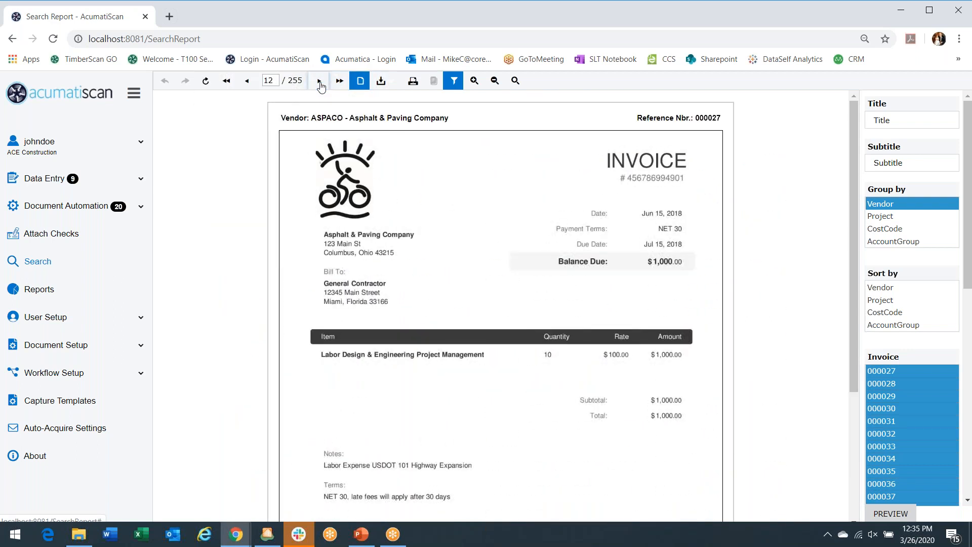
pyautogui.click(319, 81)
pyautogui.click(319, 81)
pyautogui.click(383, 82)
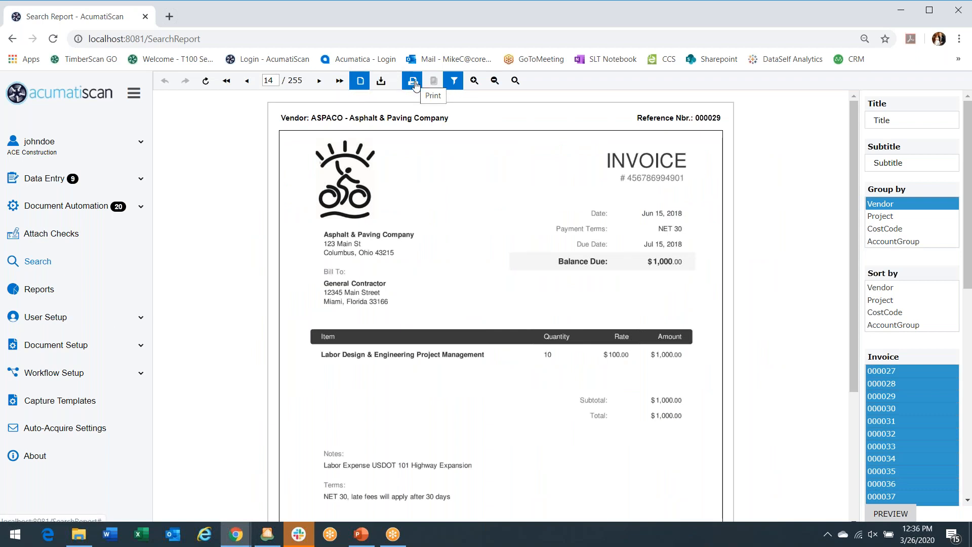